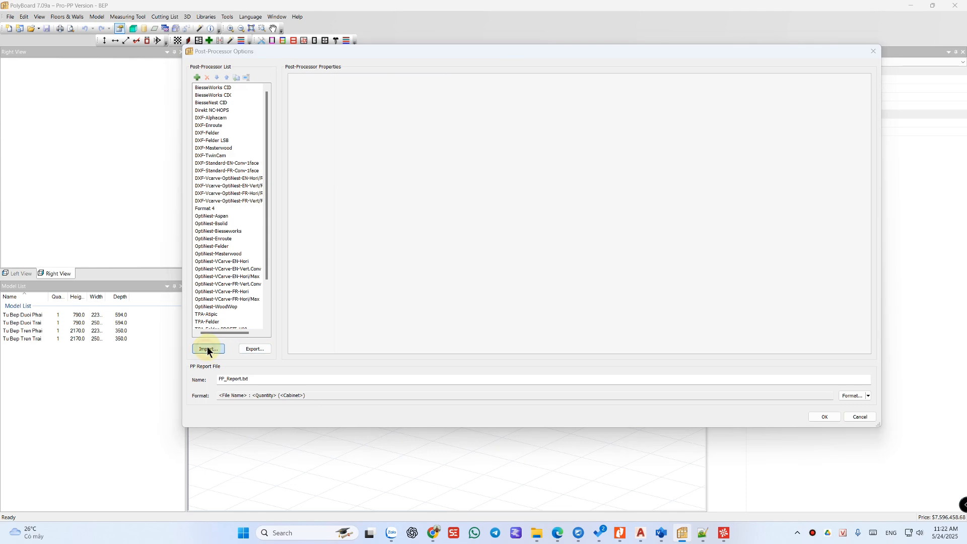
Import the post-processor file OptiNest-VCarve-EN-Hori-Max.plb-export into the post-processor list and accept the options.
left_click(207, 347)
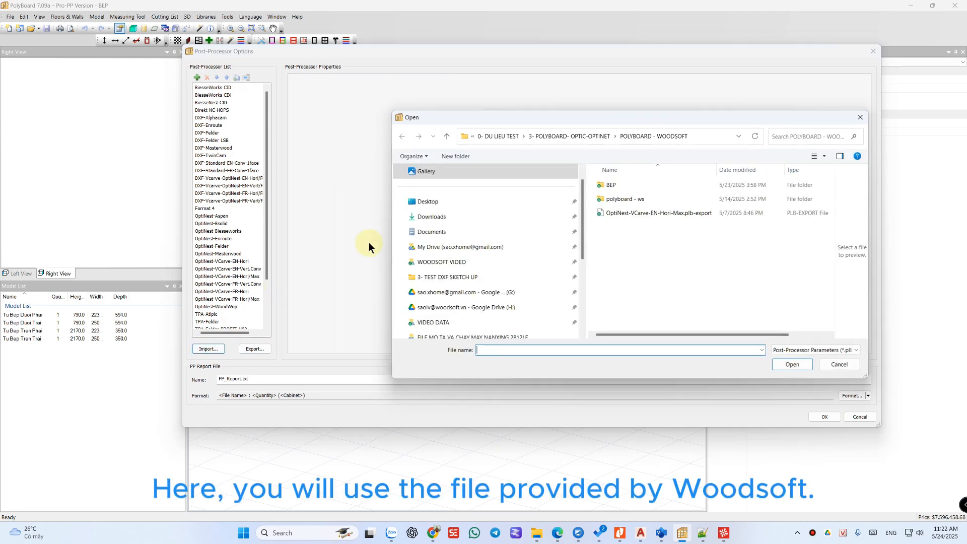
double_click(717, 170)
left_click(643, 212)
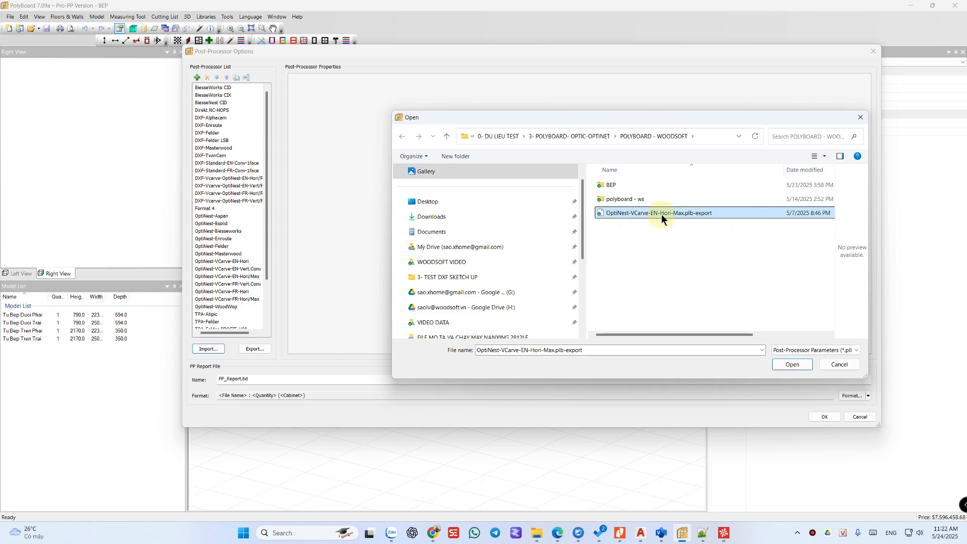
left_click(789, 365)
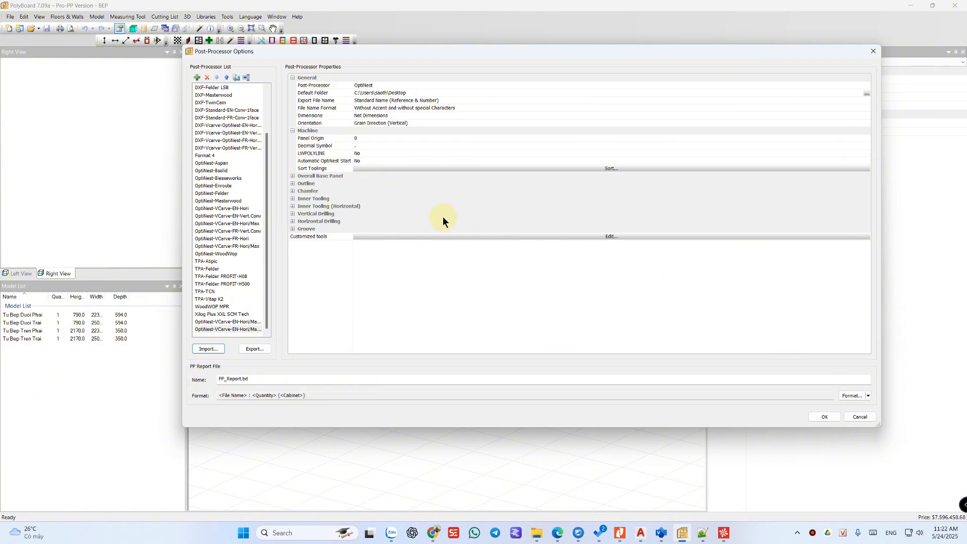
left_click(245, 328)
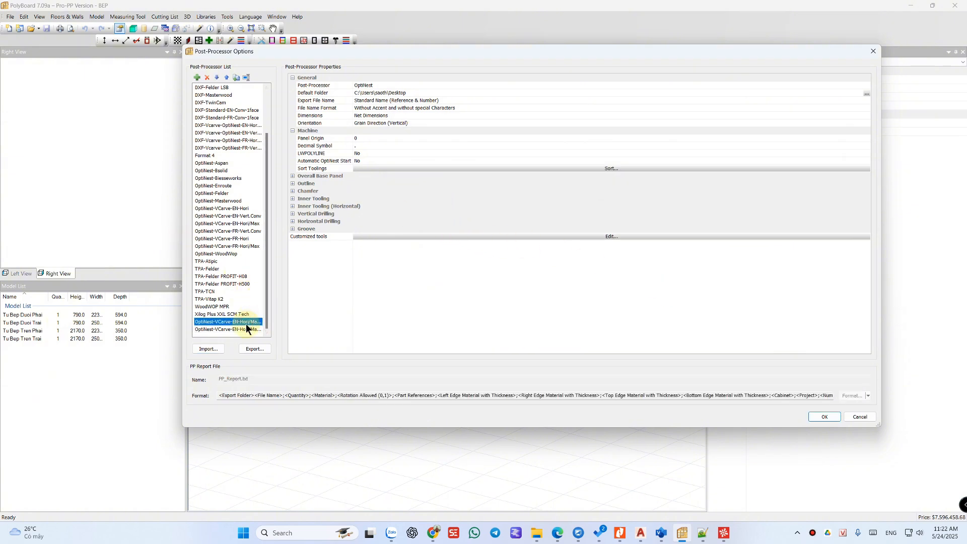
left_click(822, 417)
scroll(315, 298, "down", 3)
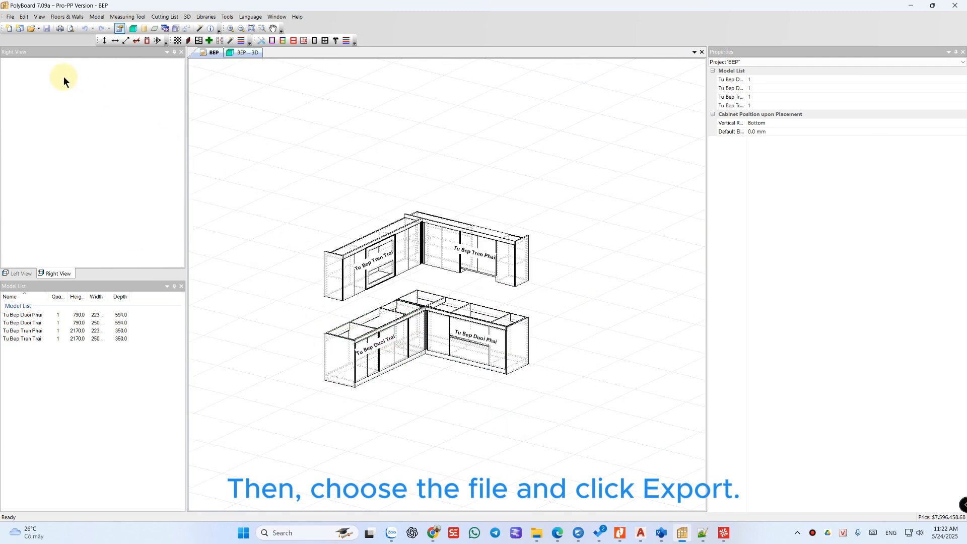
Start a post-processor export of the BEP project with OptiNest-VCarve-EN-Hori/Max (2).
left_click(10, 16)
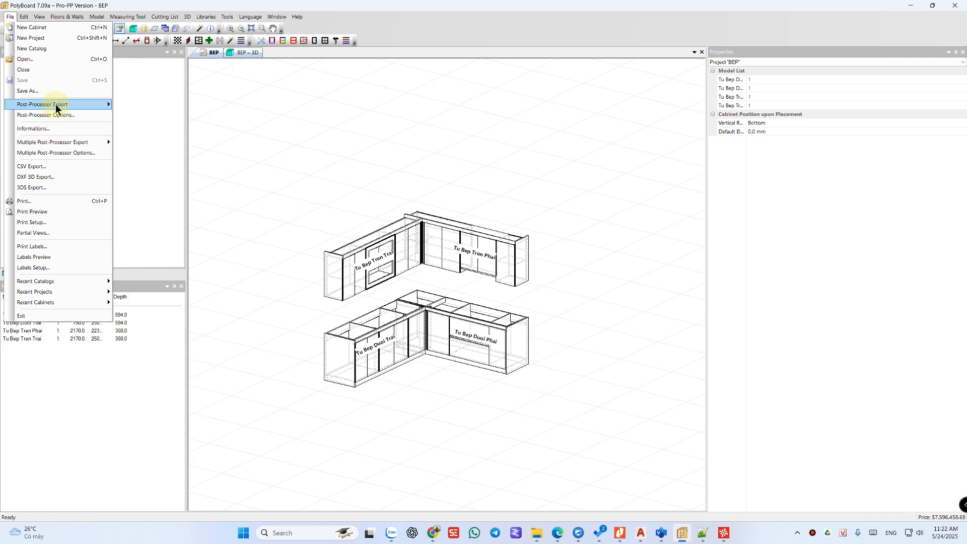
mouse_move(56, 104)
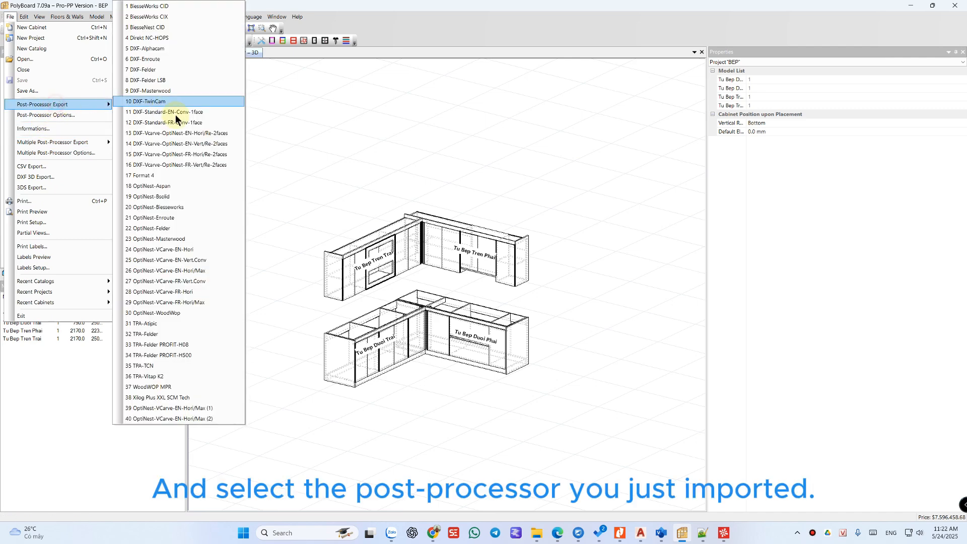
left_click(150, 419)
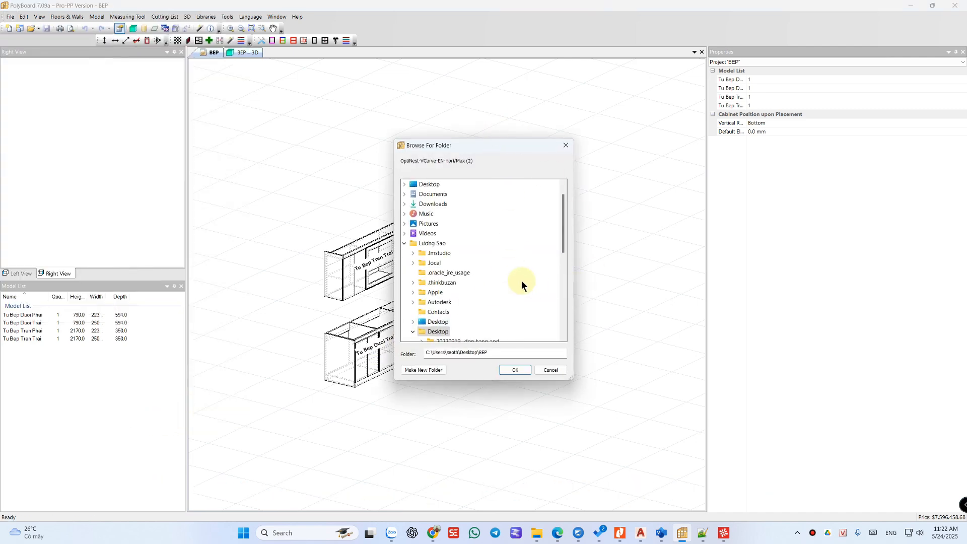
Export the project's DXF files to the 2025 ws folder inside 2- DXF DATA on drive E, and close the report after reviewing it.
left_click(414, 332)
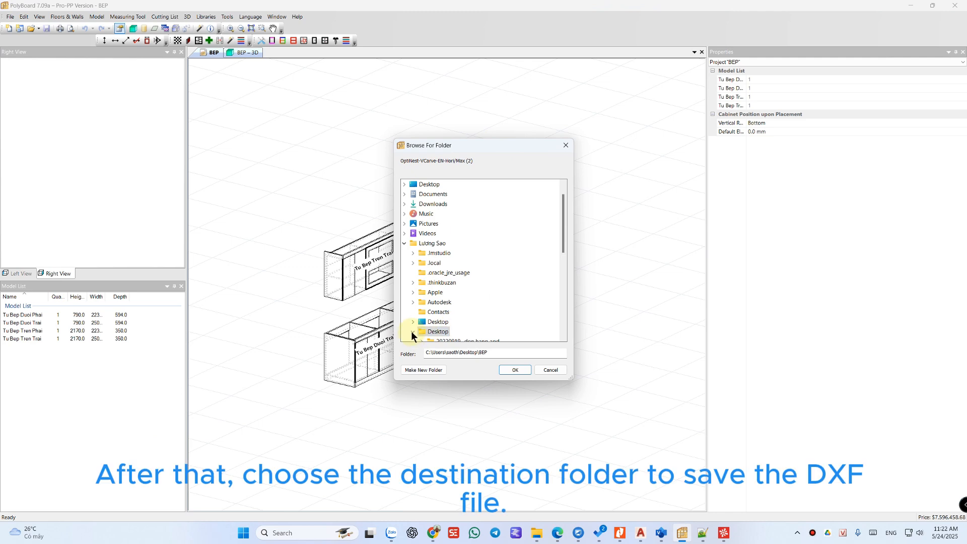
left_click(408, 243)
left_click(427, 273)
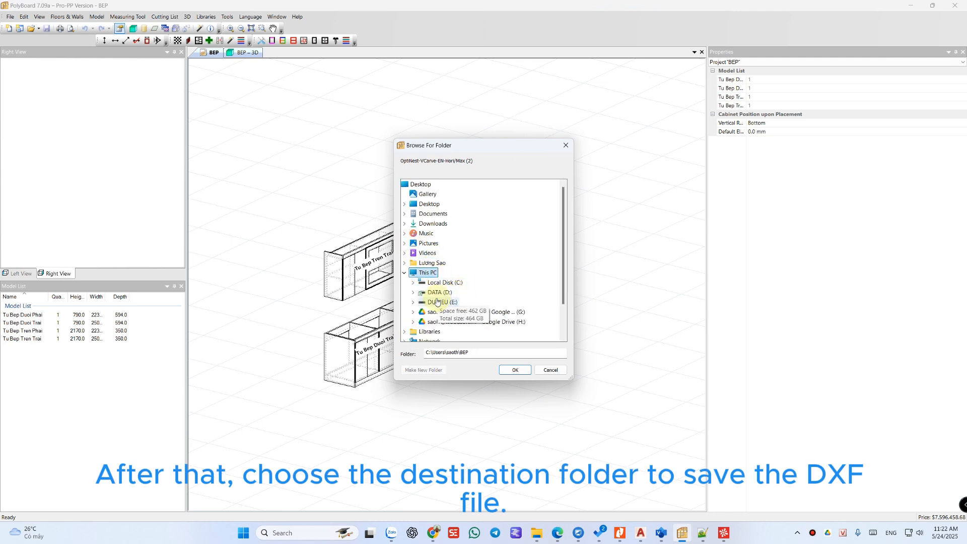
left_click(437, 301)
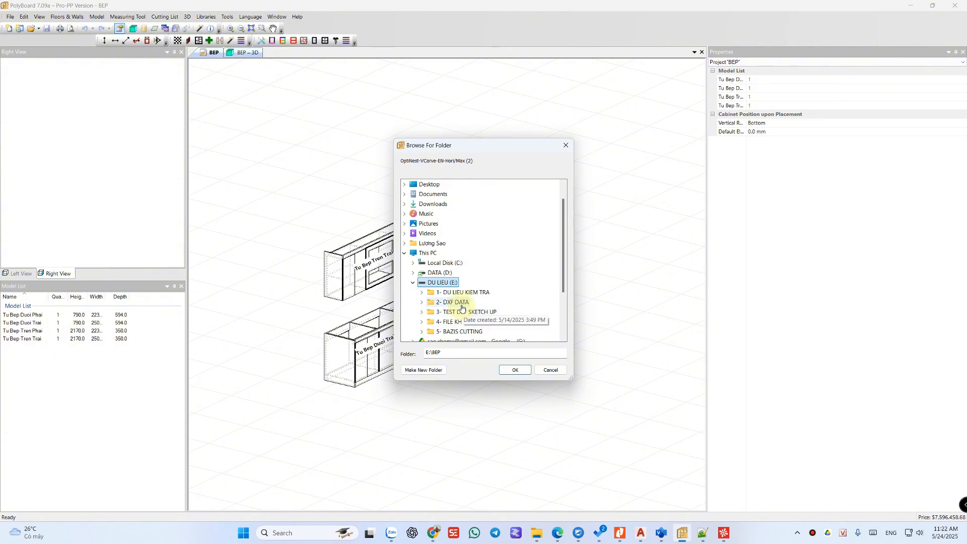
left_click(461, 305)
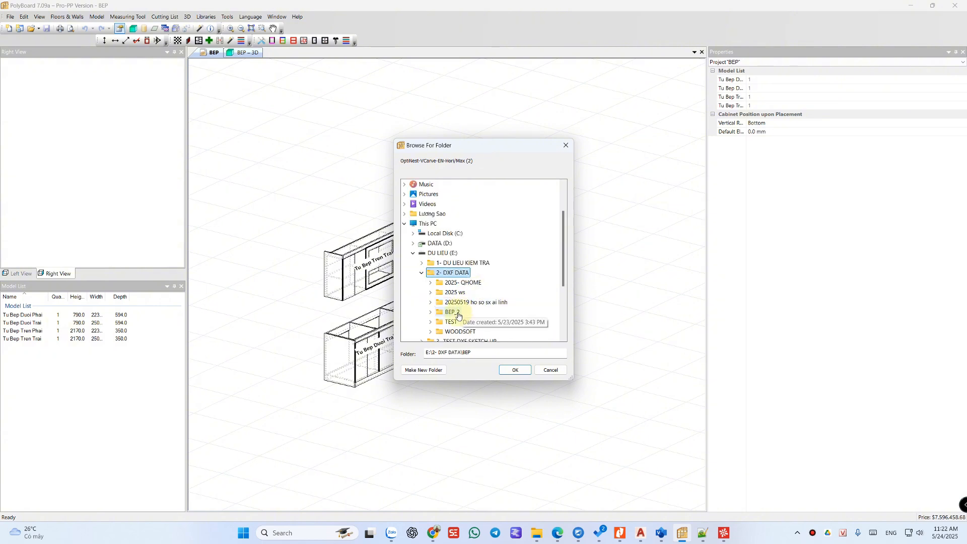
left_click(459, 331)
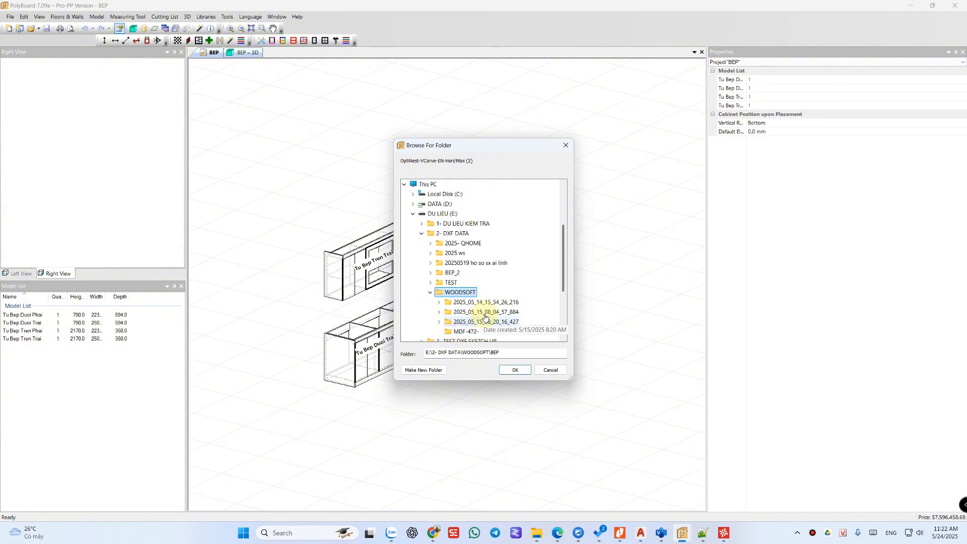
left_click(463, 253)
left_click(515, 371)
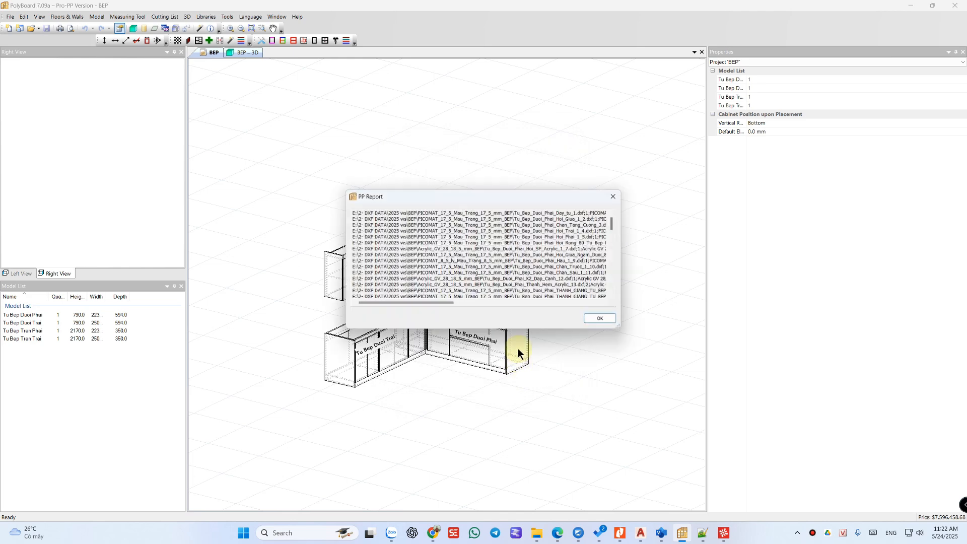
scroll(514, 269, "down", 10)
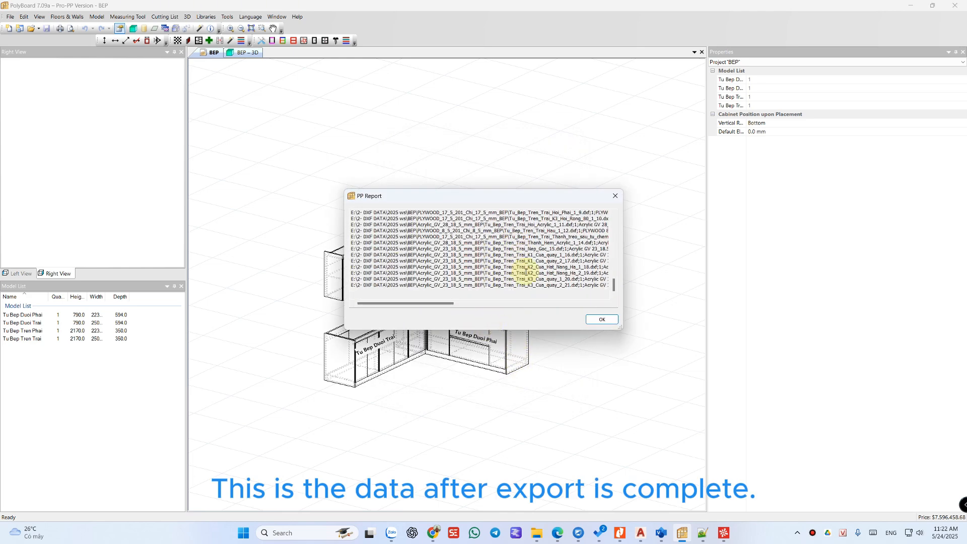
left_click(605, 319)
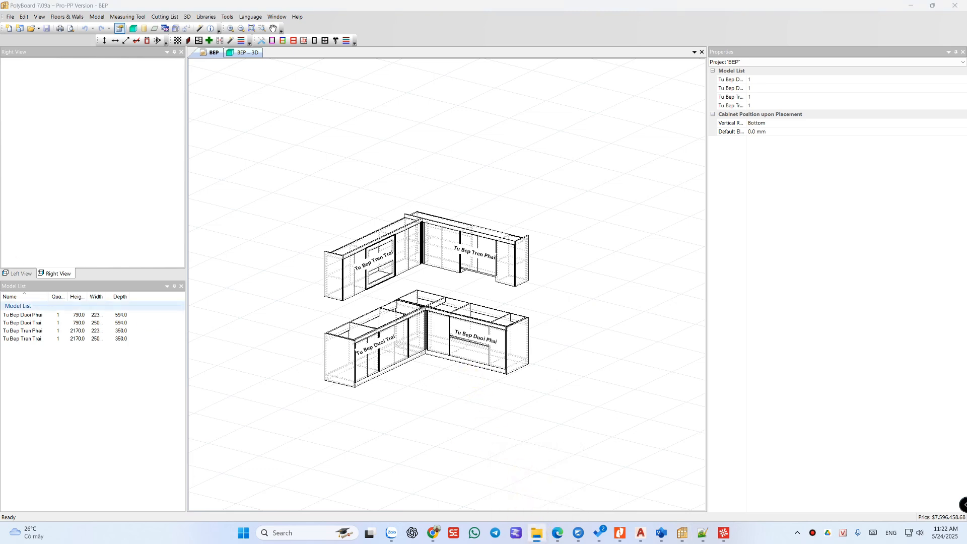
In File Explorer, open the exported BEP folder under E:\2- DXF DATA\2025 ws and widen the name column.
left_click(537, 533)
left_click(146, 364)
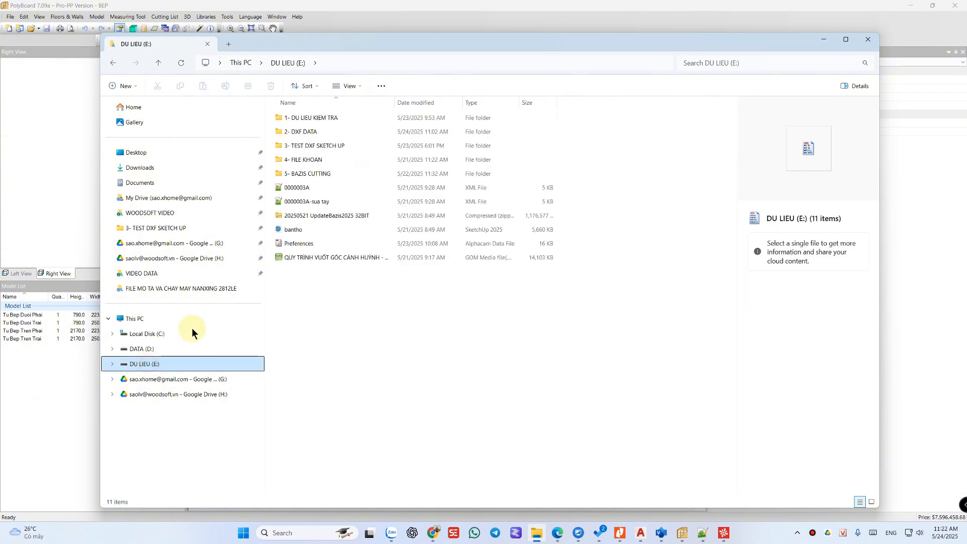
left_click(312, 132)
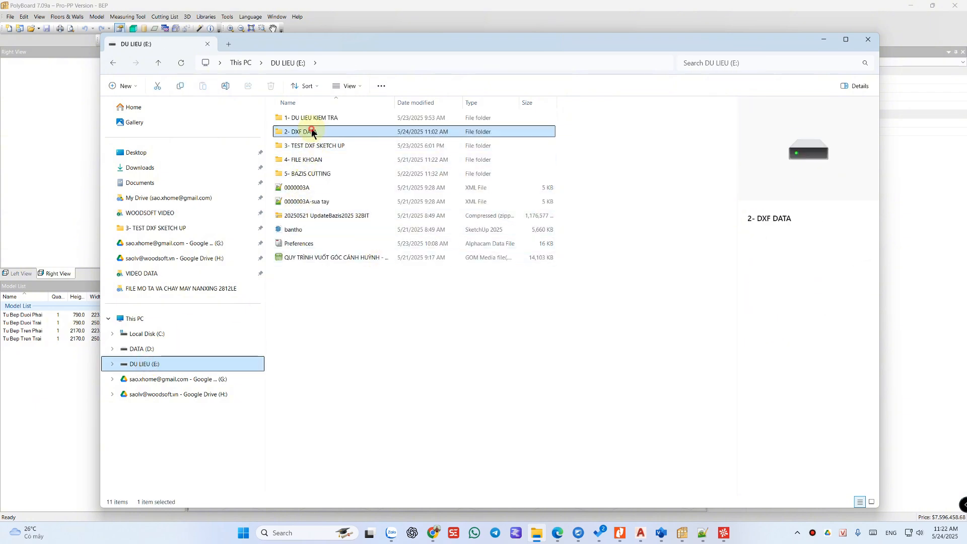
double_click(312, 132)
double_click(301, 131)
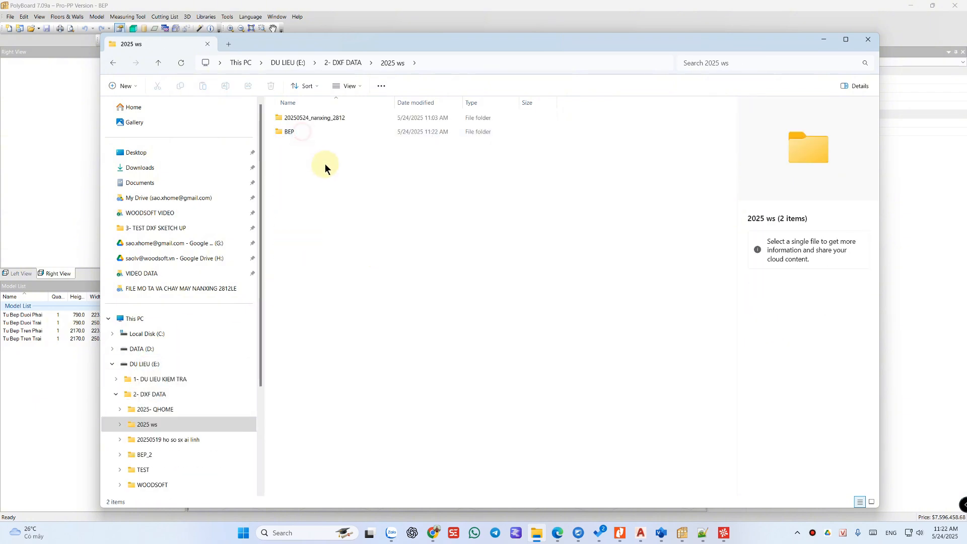
left_click(283, 132)
double_click(283, 132)
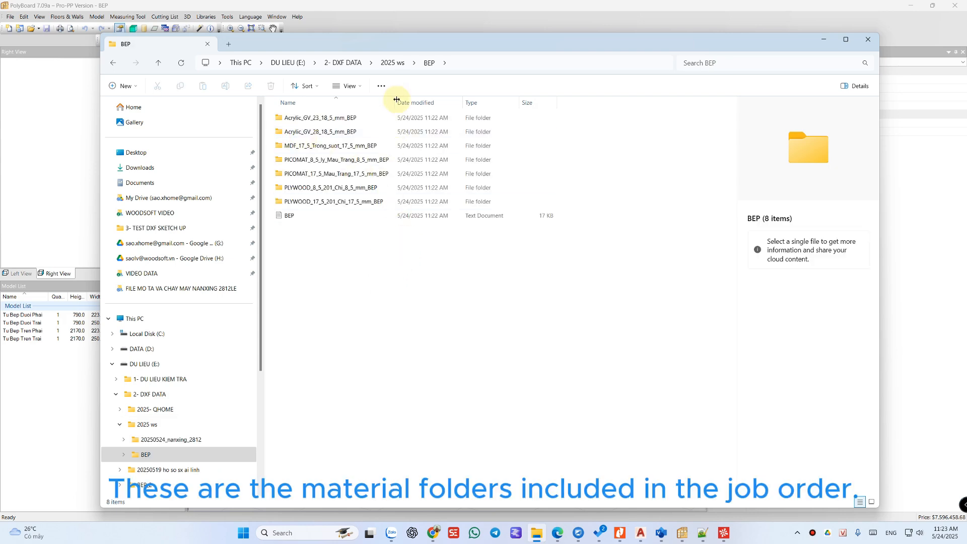
left_click_drag(397, 100, 479, 99)
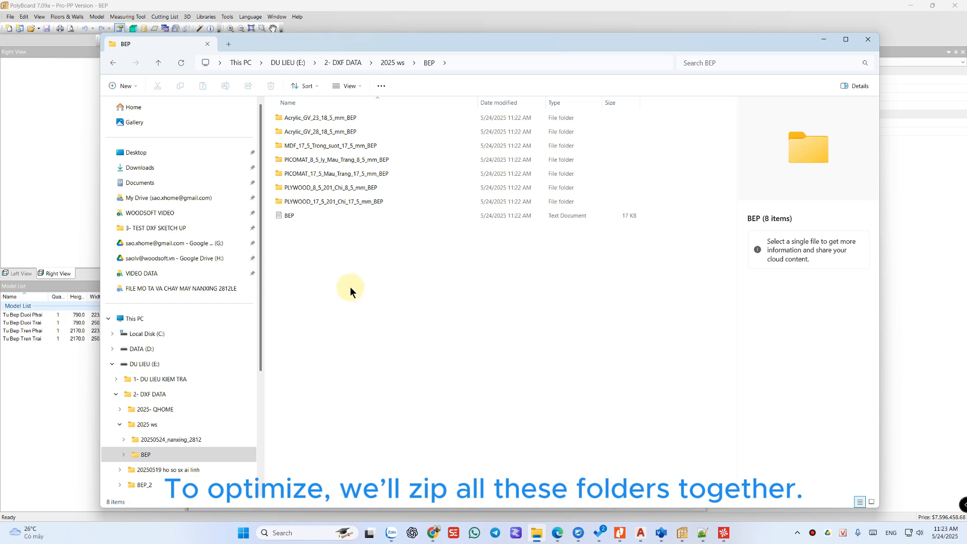
Compress all the material folders and the BEP text file into BEP.zip with WinRAR.
left_click_drag(338, 289, 296, 117)
right_click(312, 118)
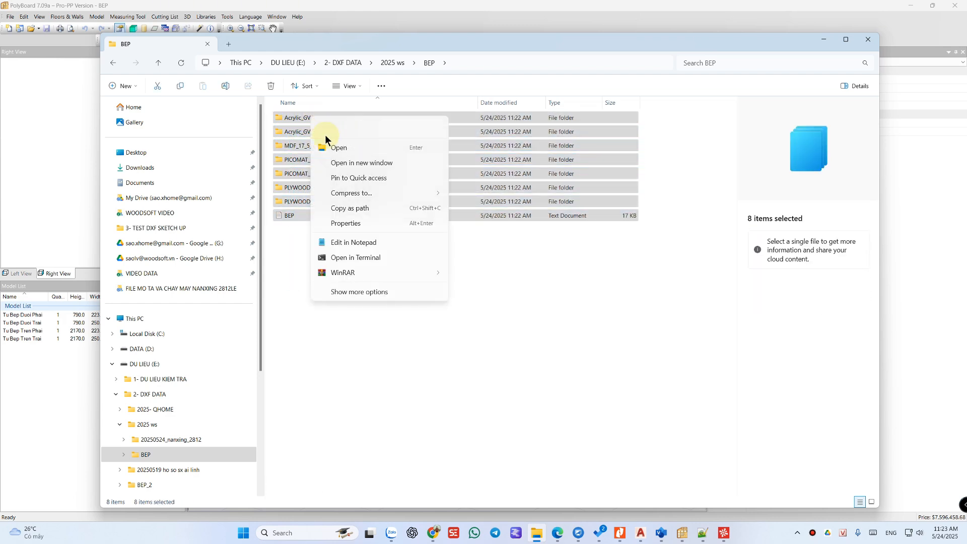
left_click(358, 275)
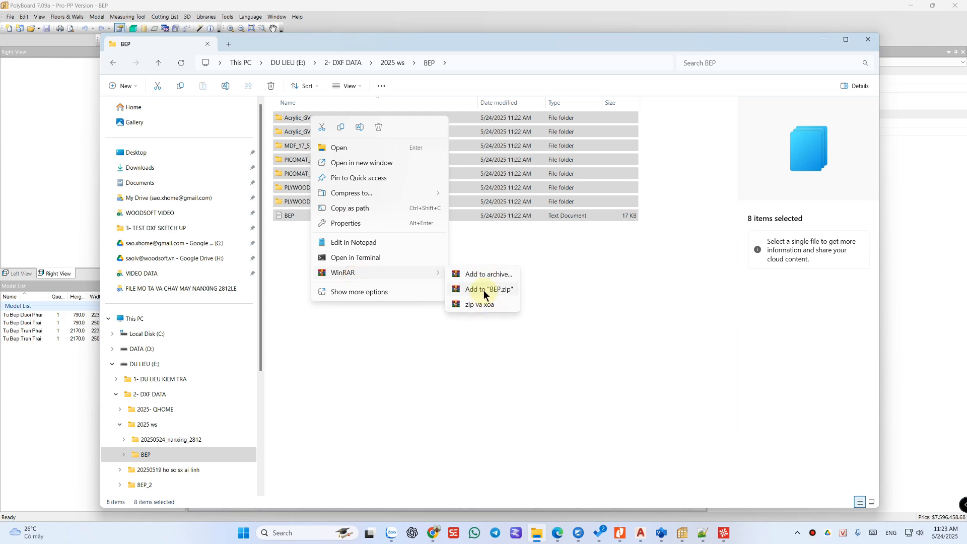
left_click(484, 290)
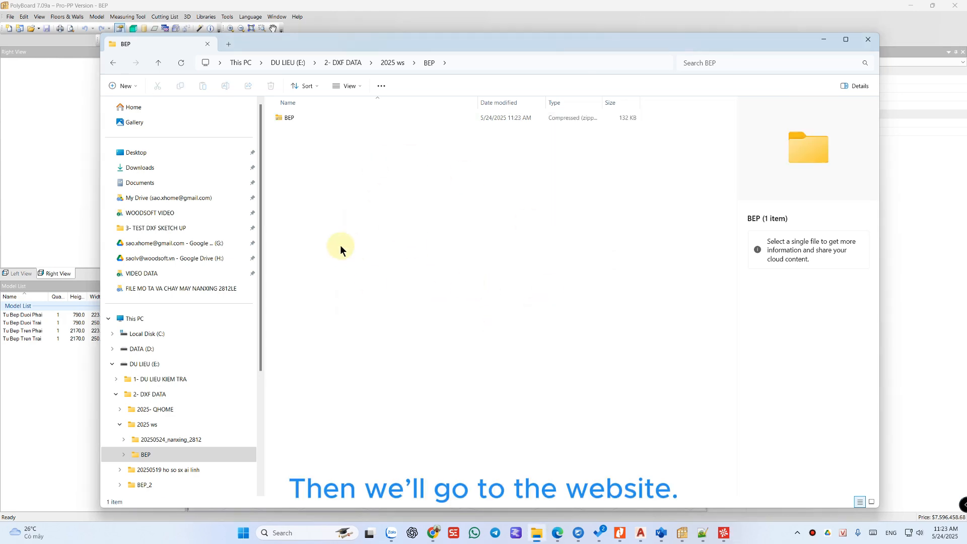
Switch to the Woodsoft Optimizers site in the Edge browser and open its DXF Nesting page.
left_click(558, 534)
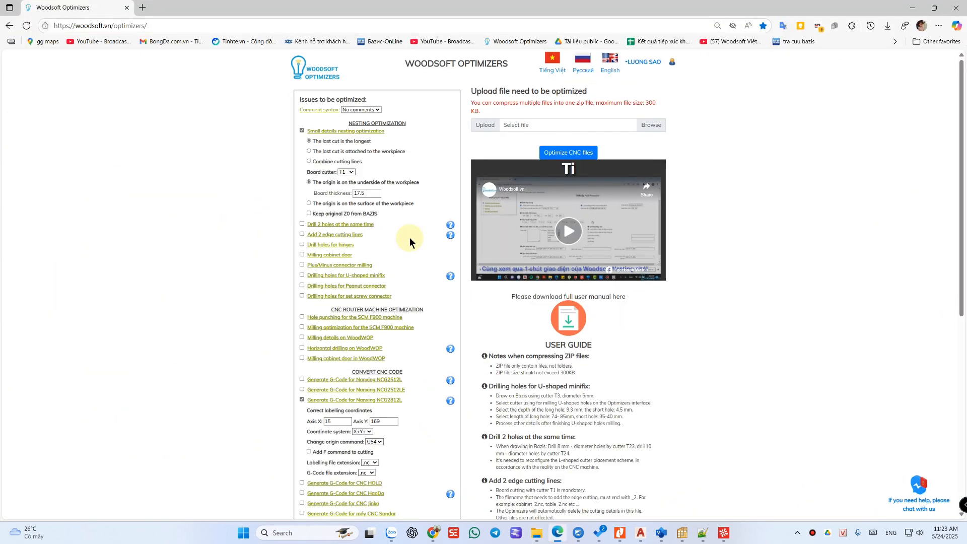
left_click(163, 26)
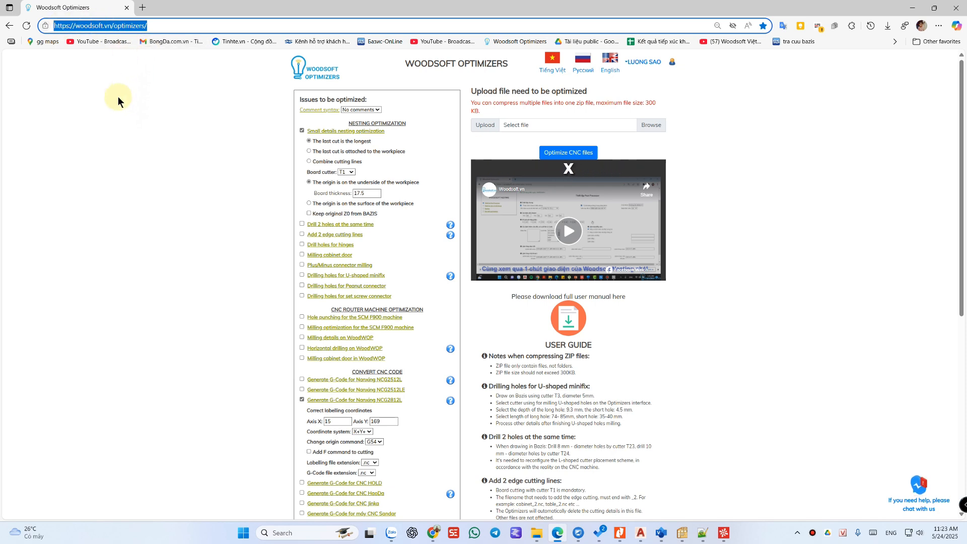
left_click(126, 209)
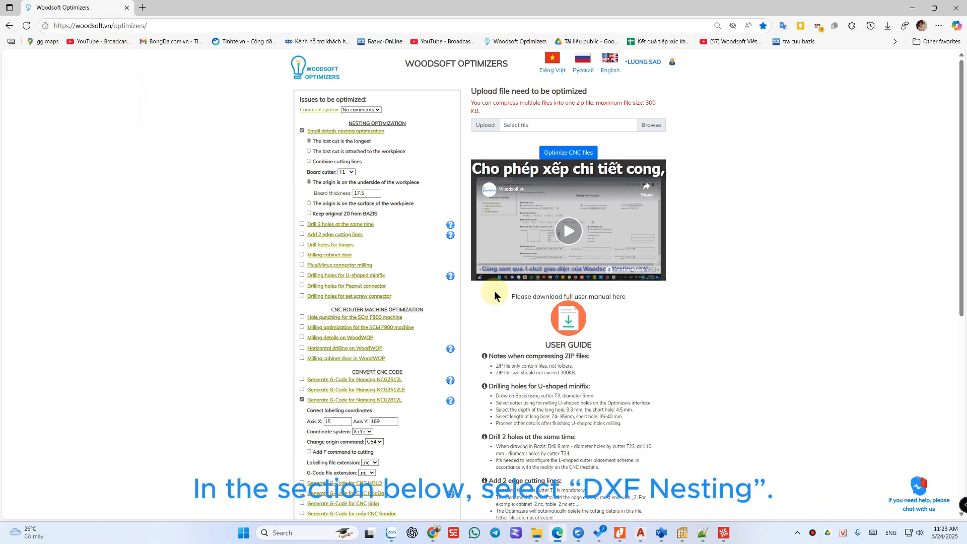
left_click(643, 62)
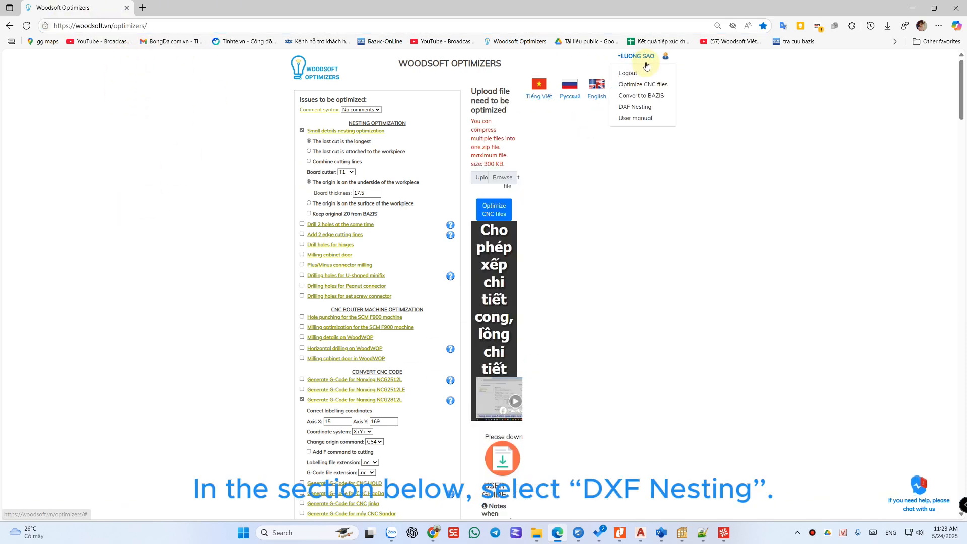
left_click(645, 109)
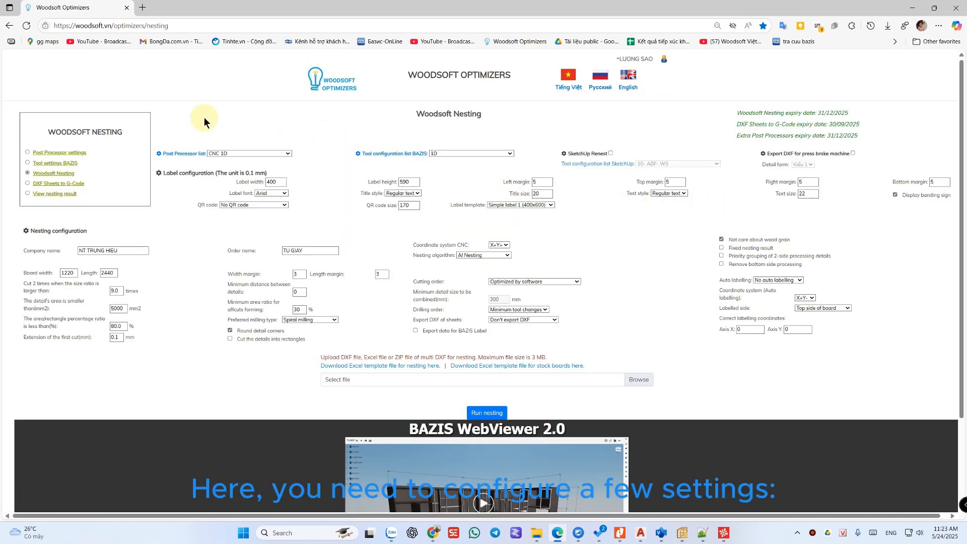
Open the Post Processor settings and examine the parameters of the saved post-processors one after another, through to CNC 1D.
left_click(75, 153)
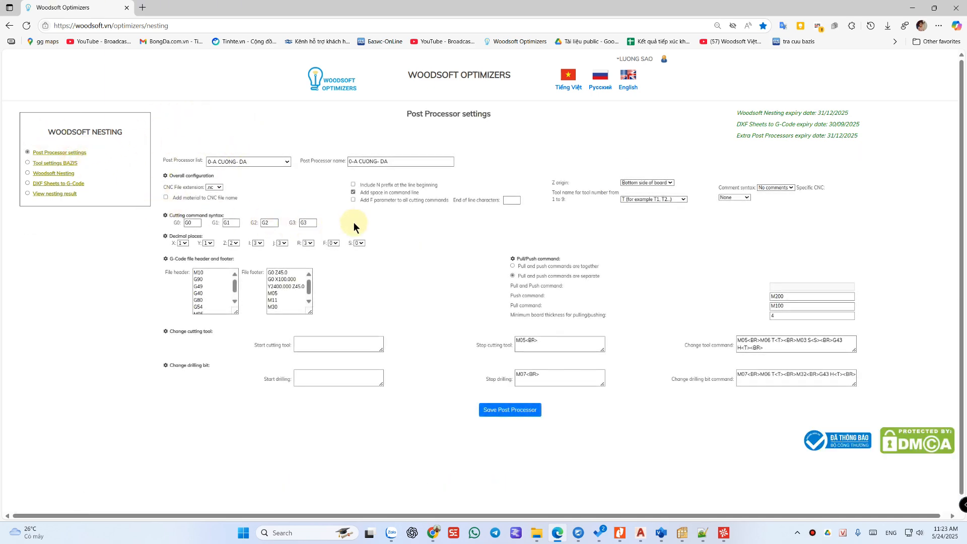
left_click(258, 160)
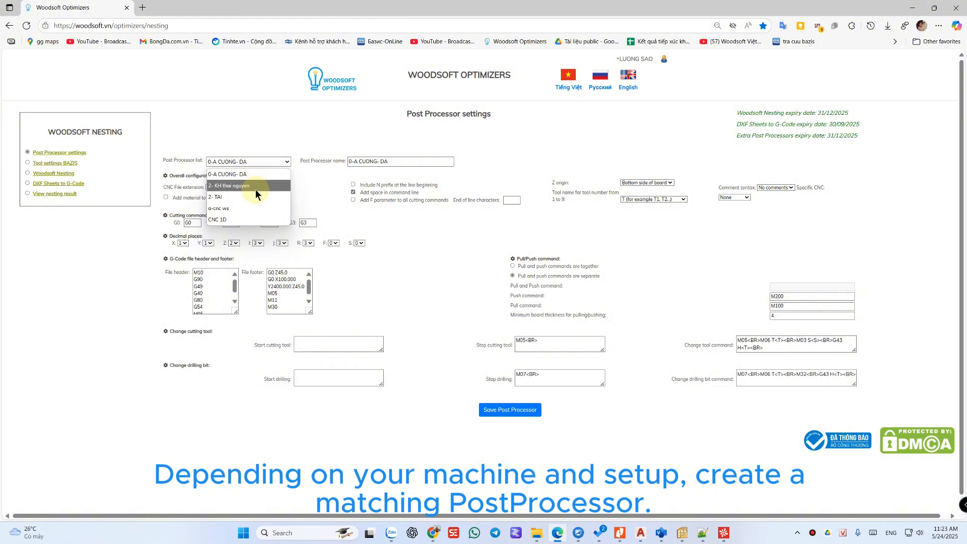
left_click(255, 188)
left_click(258, 161)
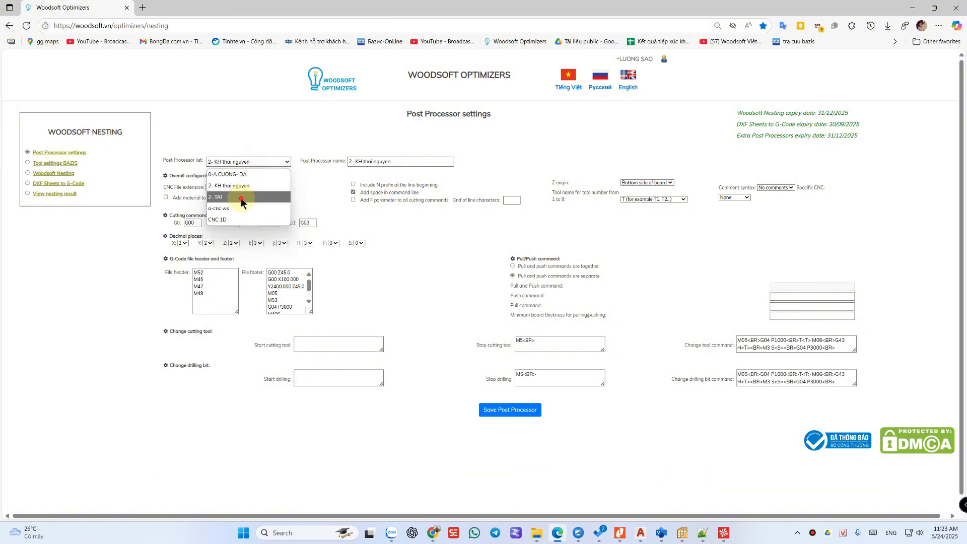
left_click(242, 200)
left_click(263, 160)
left_click(251, 208)
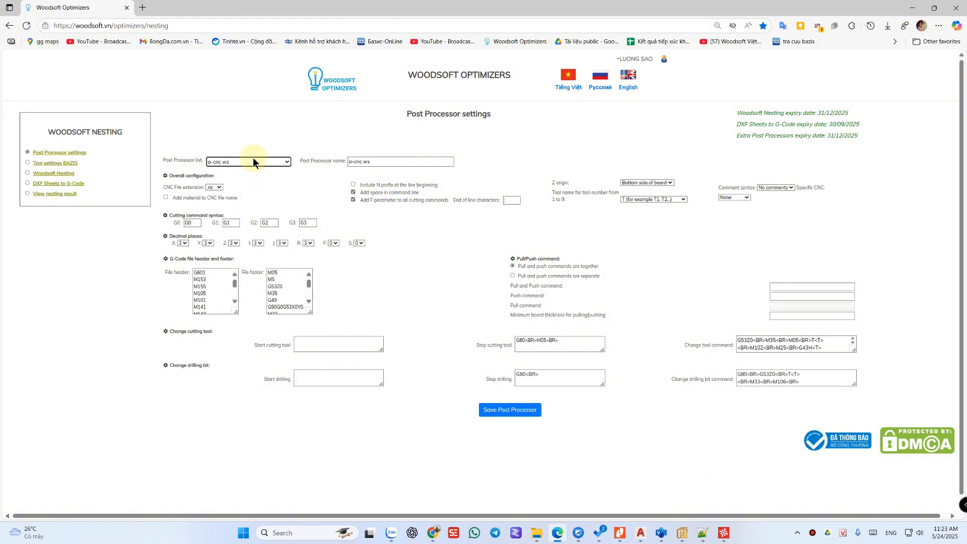
left_click(253, 161)
left_click(244, 220)
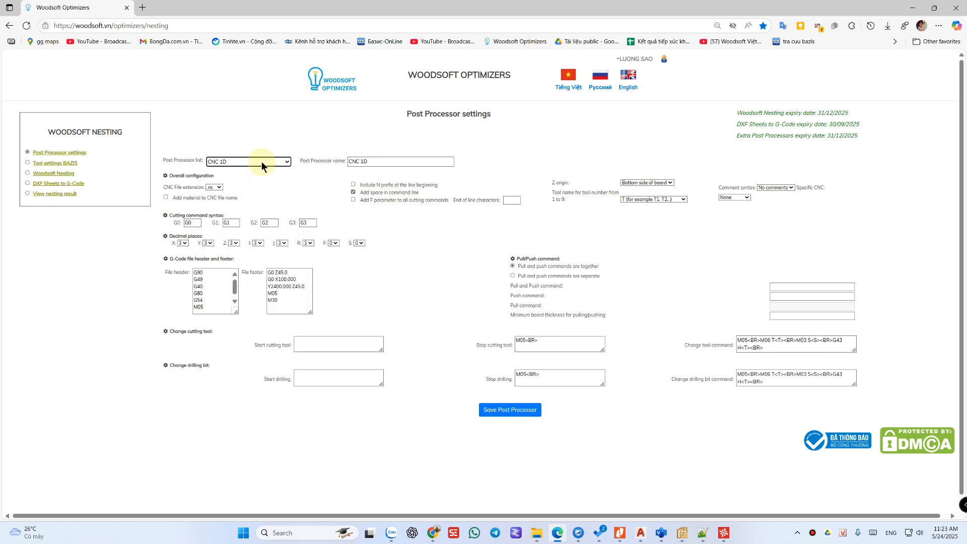
Load the first saved post-processor, whose name starts with "0-A", and review its name and G-code parameters.
left_click(261, 162)
left_click(252, 174)
left_click(367, 162)
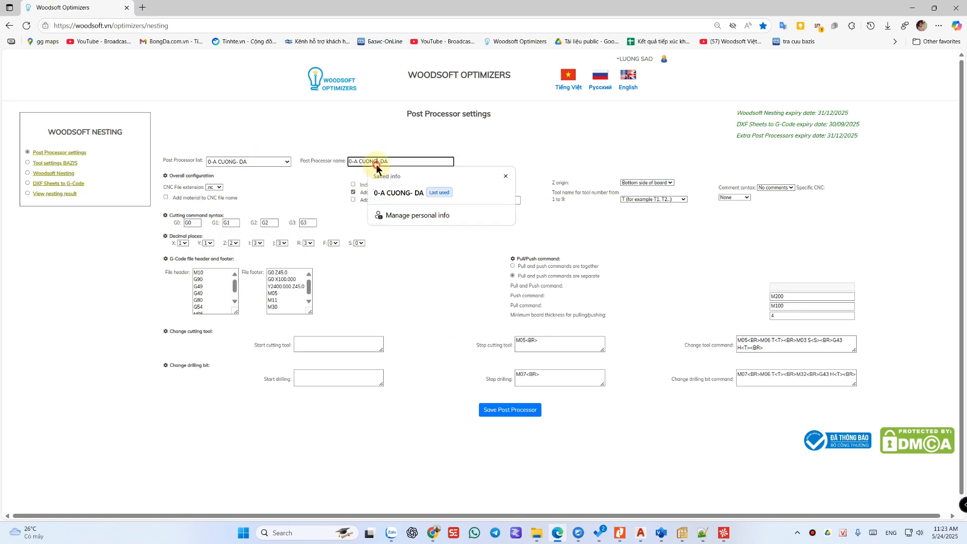
left_click_drag(411, 162, 349, 171)
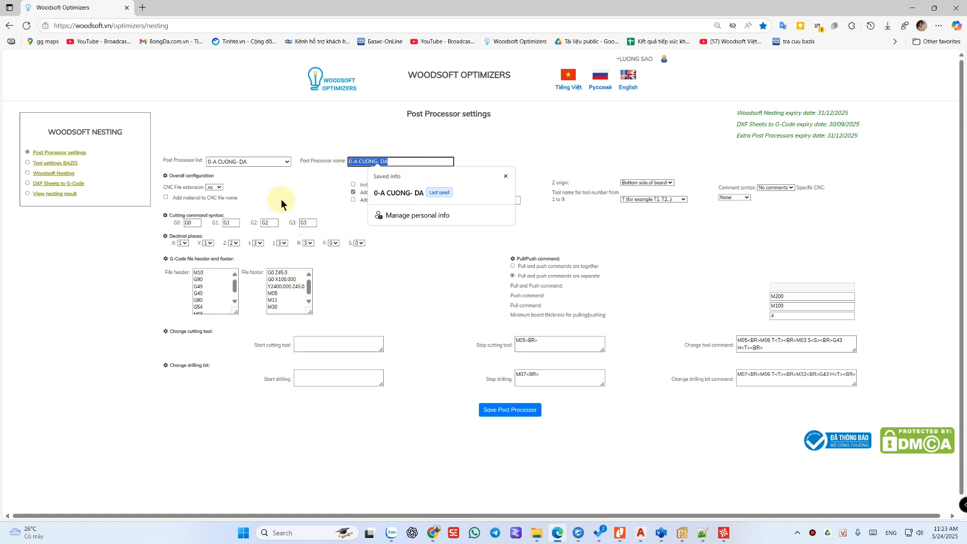
left_click(452, 432)
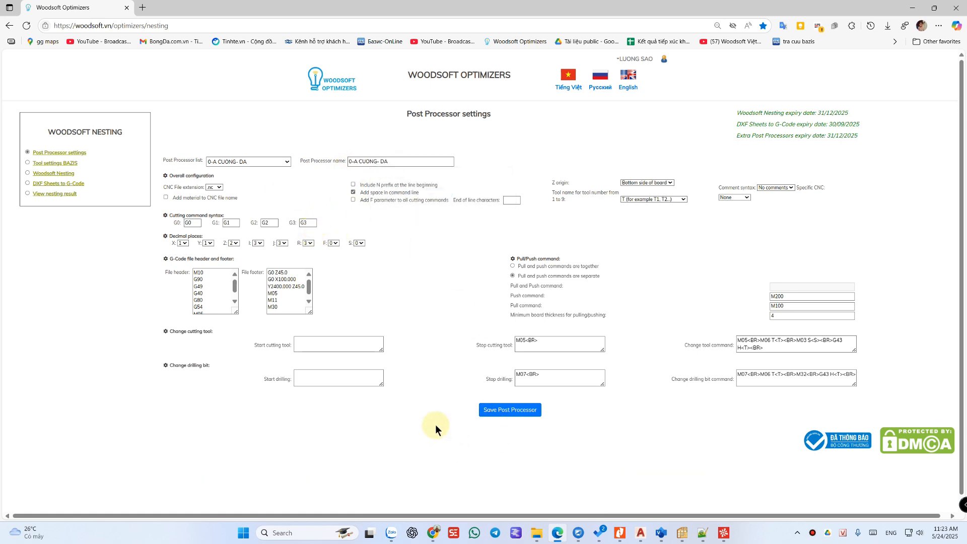
left_click(421, 292)
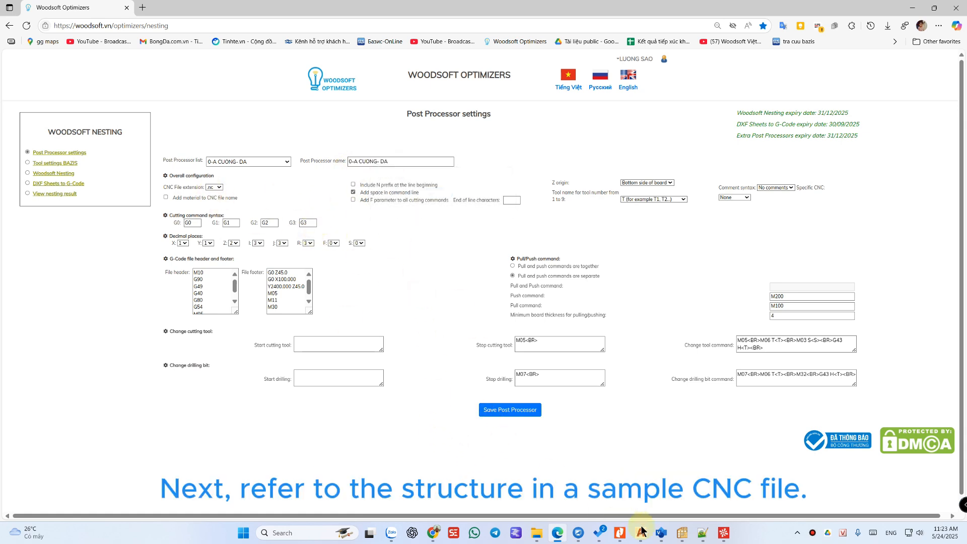
Switch to CIMCO Edit, backplot the sample file 001_1.nc, and examine its drilling moves down to the tool change.
left_click(725, 534)
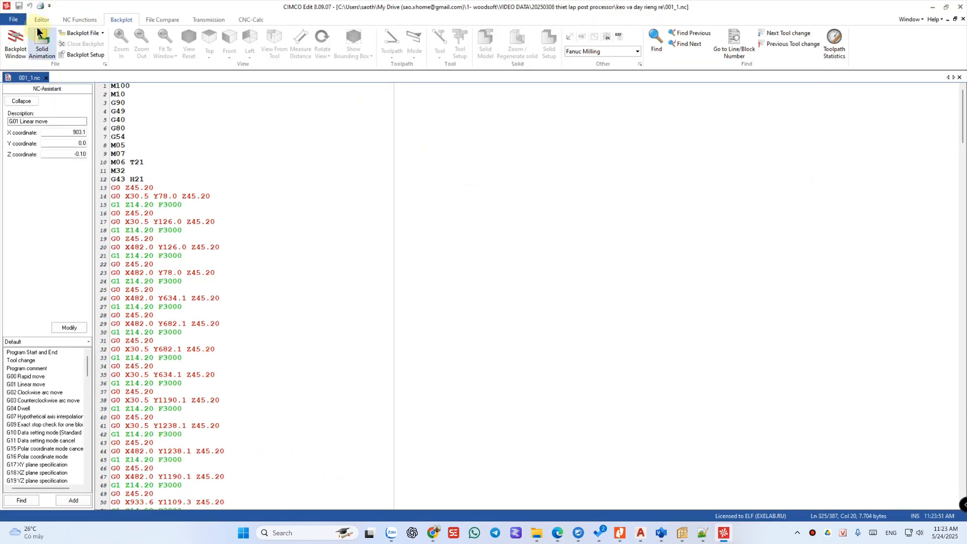
left_click(11, 42)
scroll(210, 207, "down", 20)
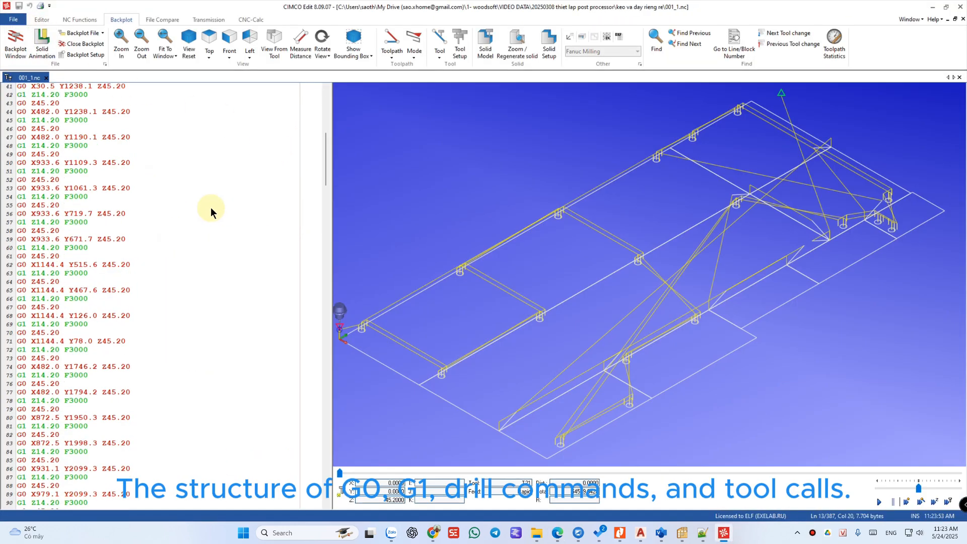
scroll(215, 206, "down", 10)
scroll(216, 207, "up", 5)
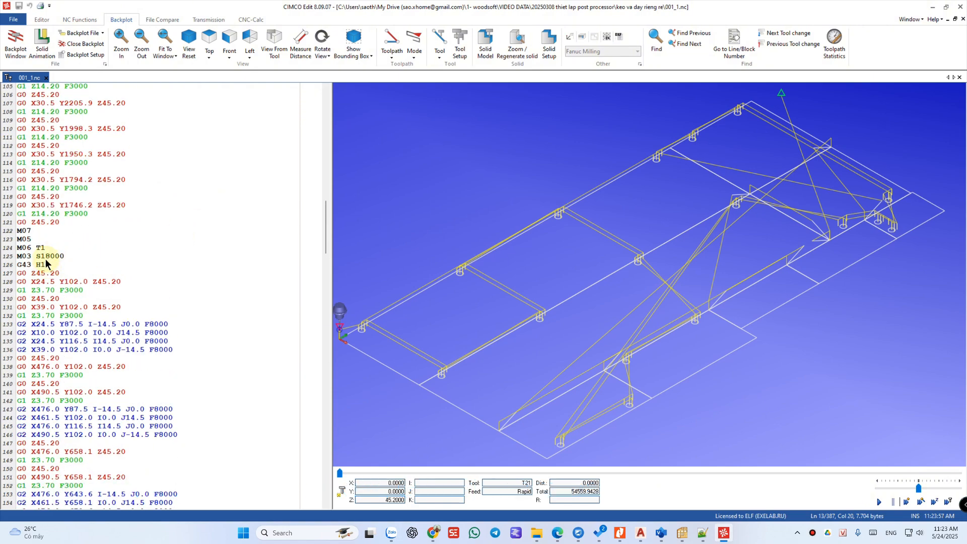
Examine the T1 tool-change block and the closing commands of 001_1.nc, and return to the Woodsoft Optimizers page in the browser.
left_click_drag(47, 263, 21, 246)
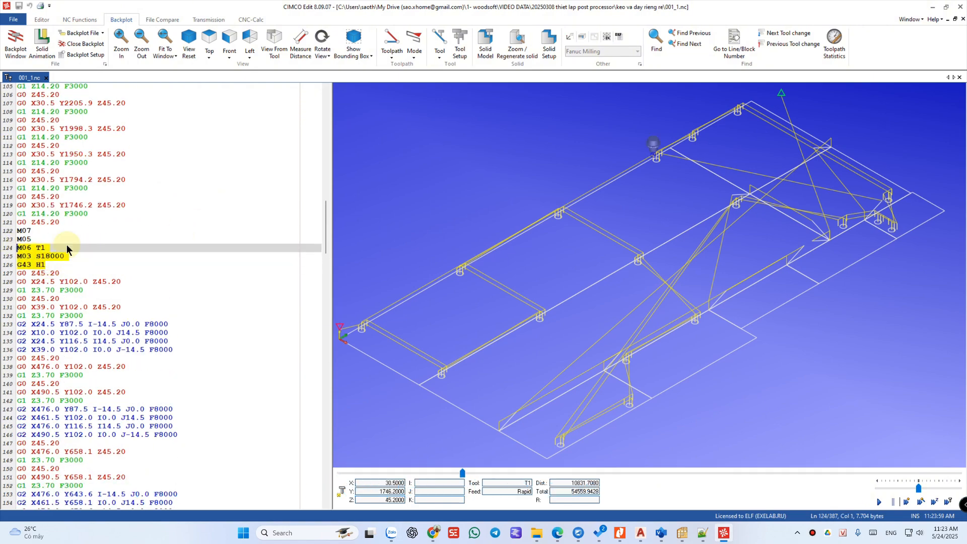
scroll(154, 256, "down", 20)
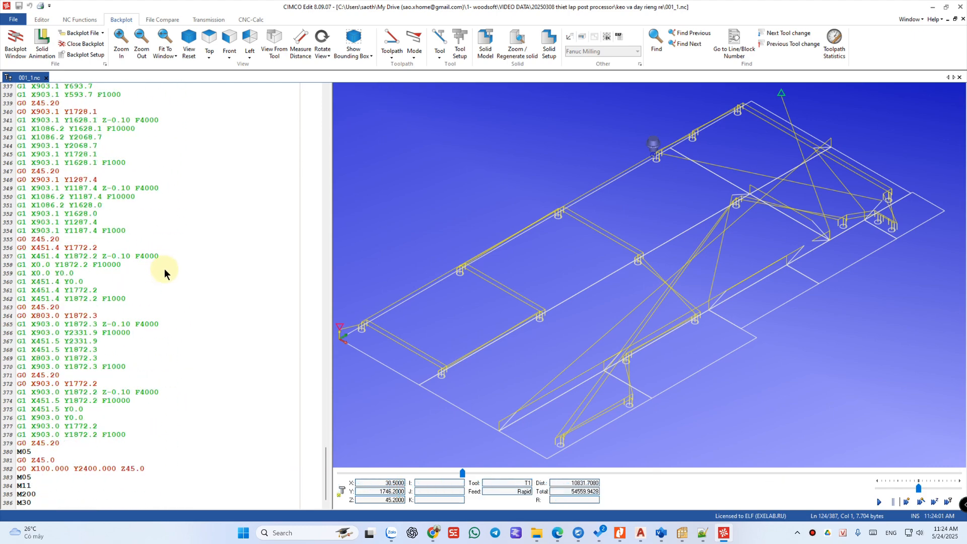
left_click_drag(41, 498, 18, 453)
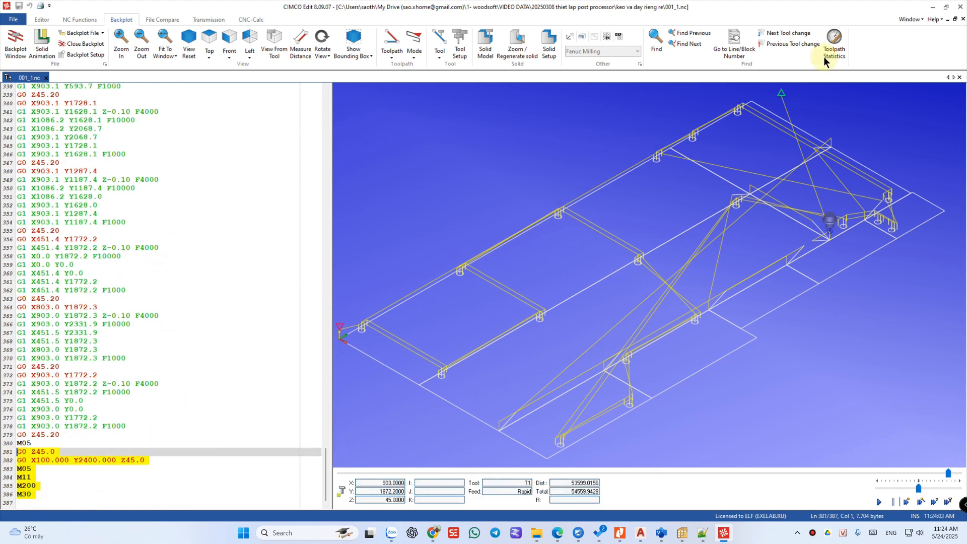
left_click(932, 7)
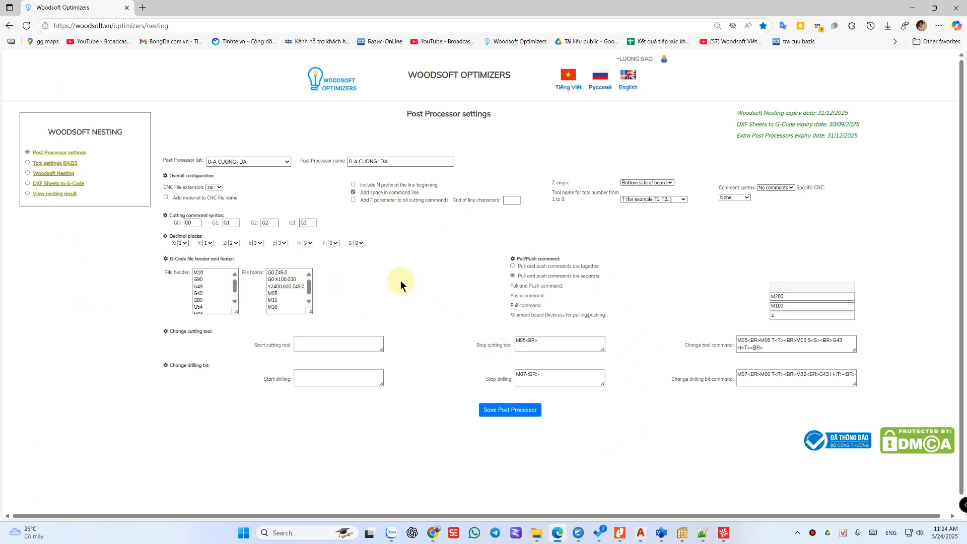
Open the BAZIS tool settings and inspect tool 1's editable number, diameter, type options and note without changing them.
left_click(48, 163)
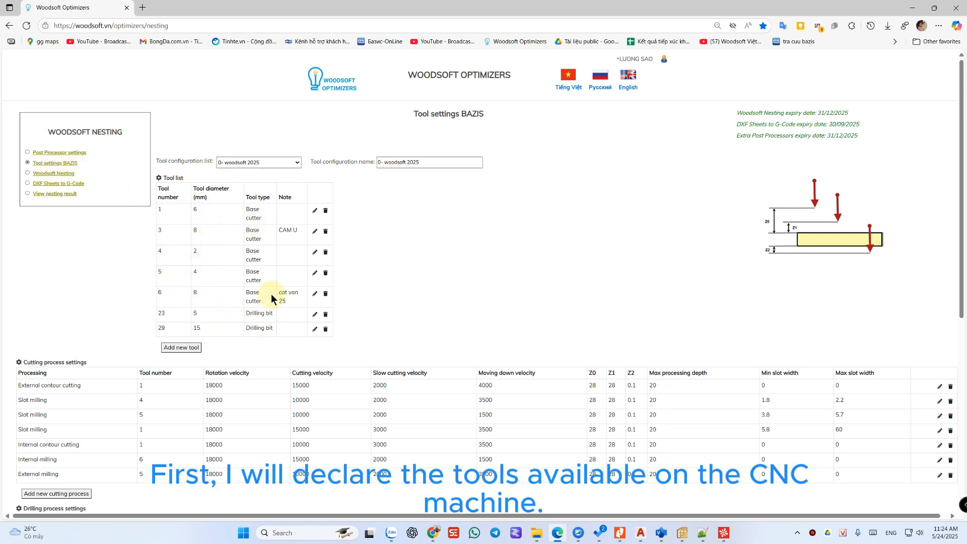
left_click(313, 212)
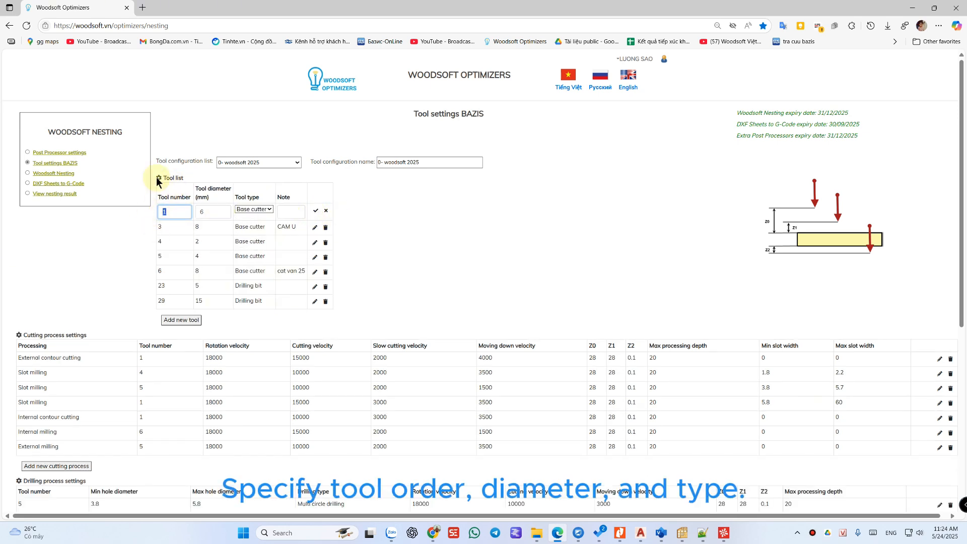
left_click(213, 210)
left_click(254, 210)
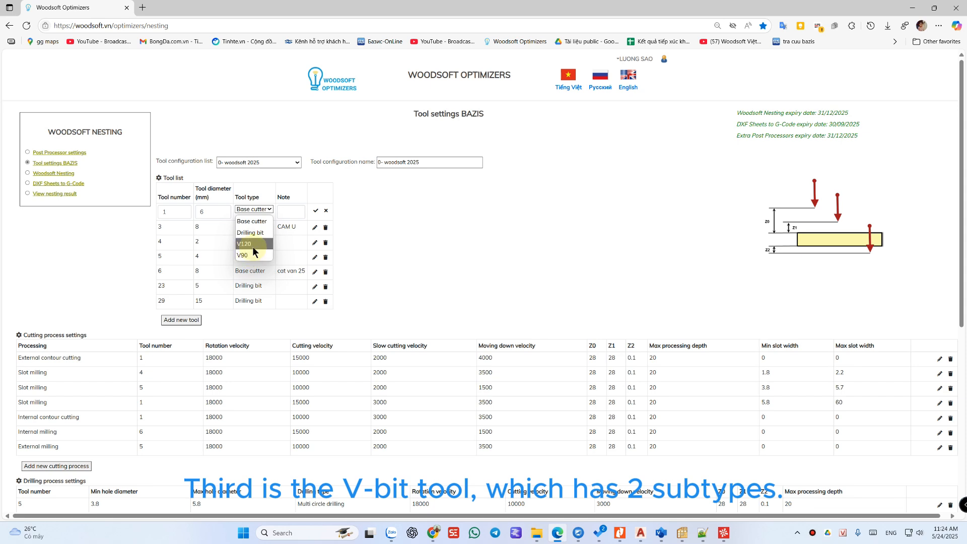
left_click(290, 212)
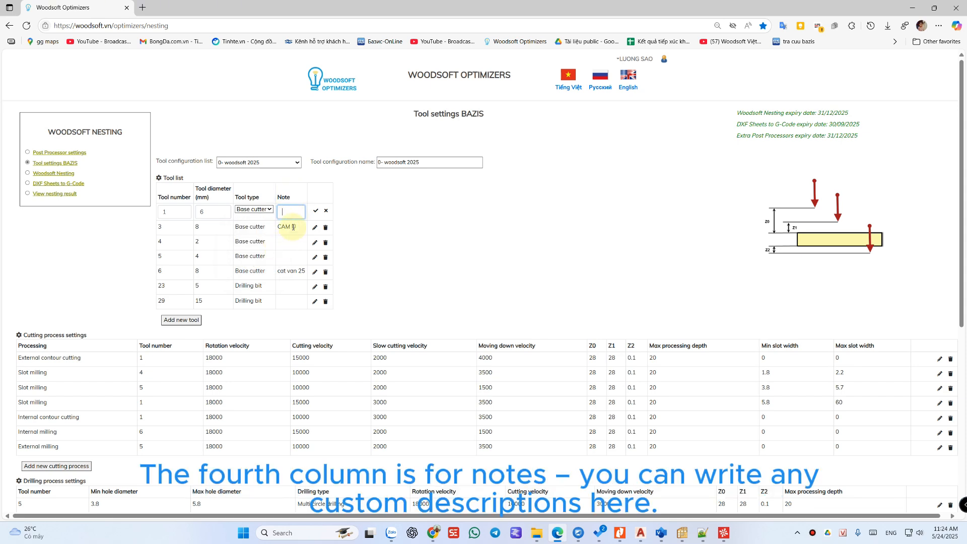
left_click(316, 212)
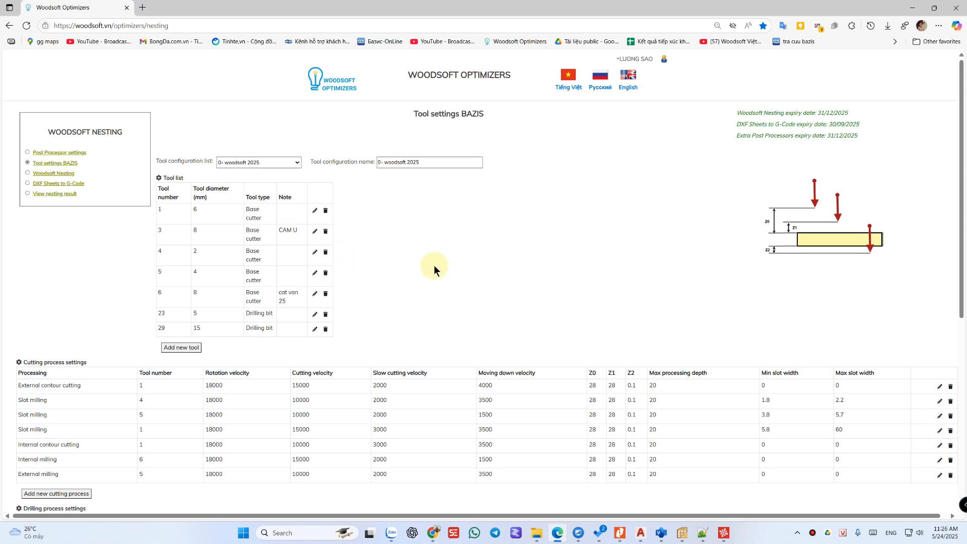
Review the cutting, drilling and Profile On process tables of the 0- woodsoft 2025 tool configuration.
scroll(317, 202, "down", 3)
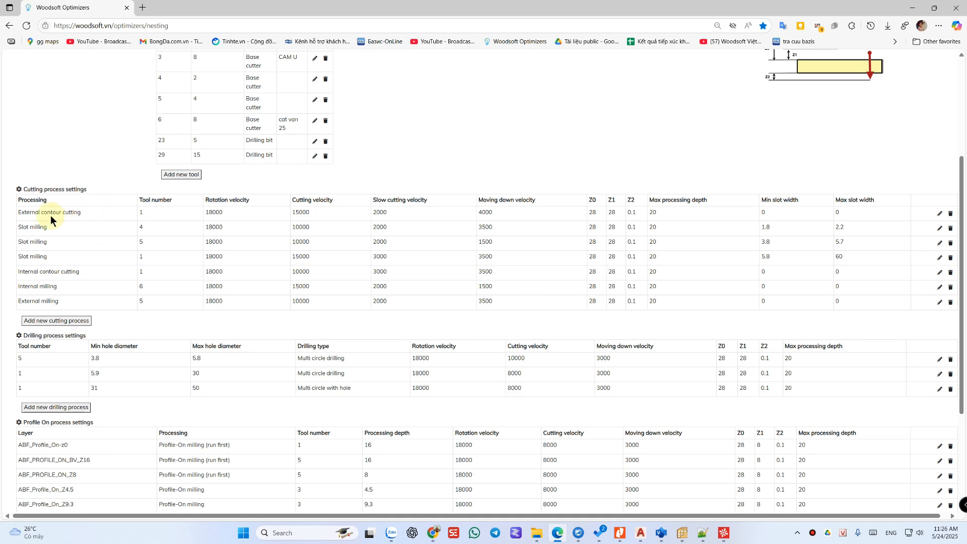
scroll(68, 128, "down", 3)
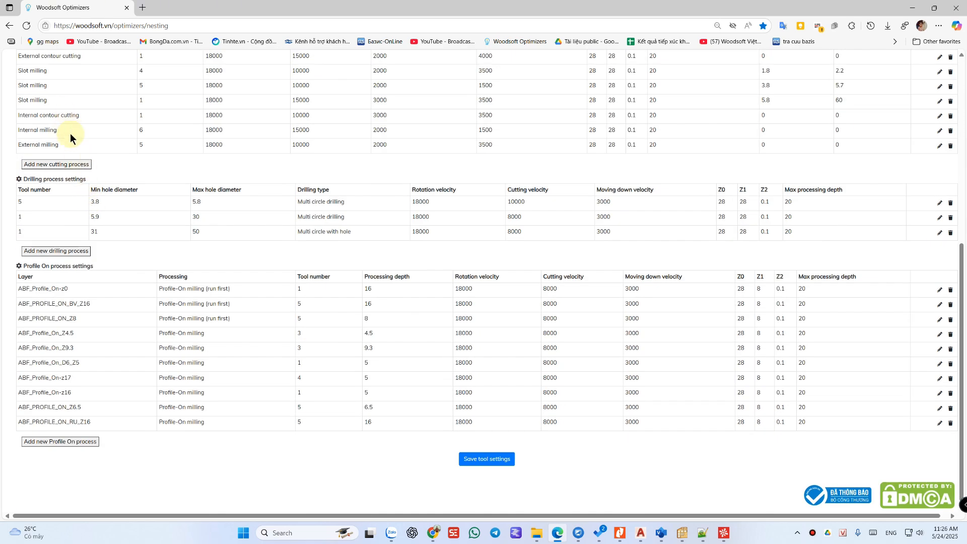
scroll(71, 133, "up", 3)
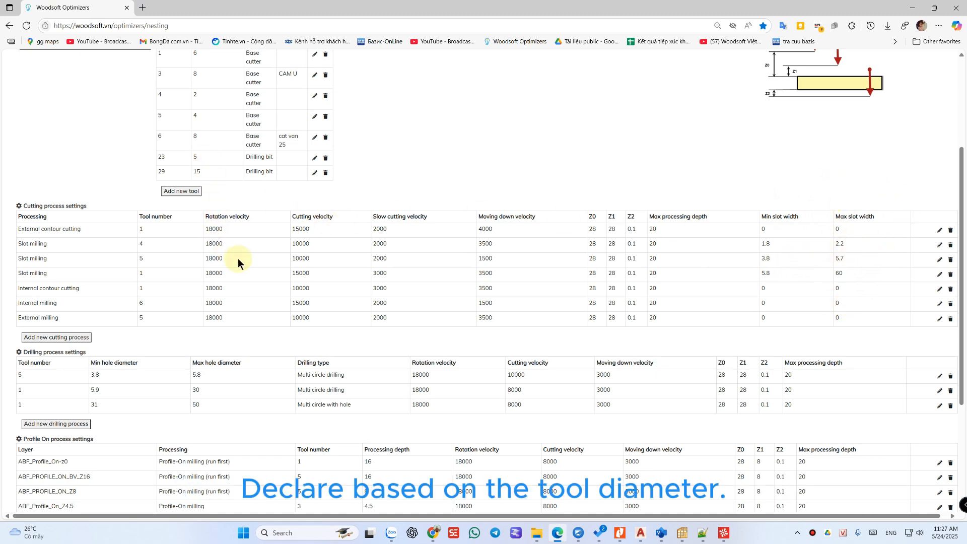
scroll(183, 261, "up", 3)
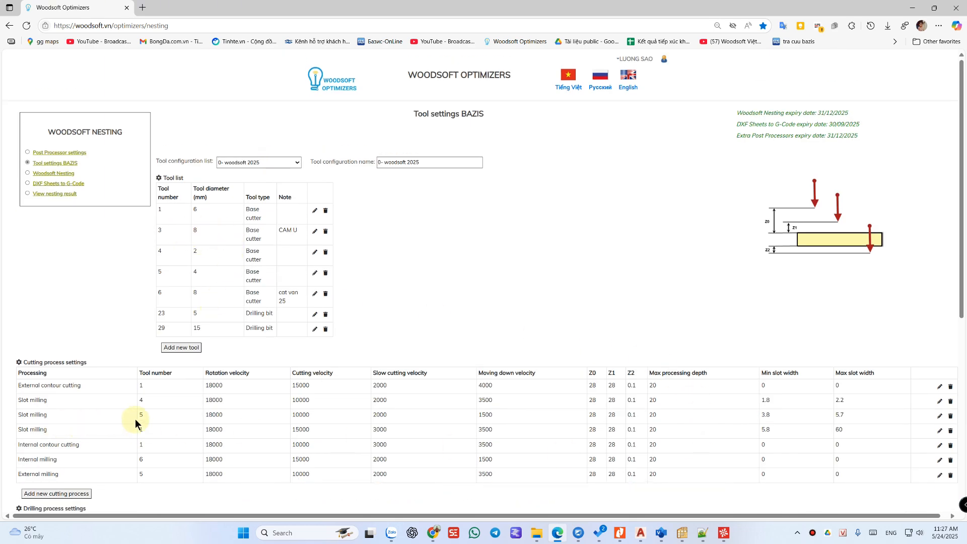
Compare the slot milling processes' tool numbers and slot width limits with the cutter diameters in the tool list.
left_click(145, 403)
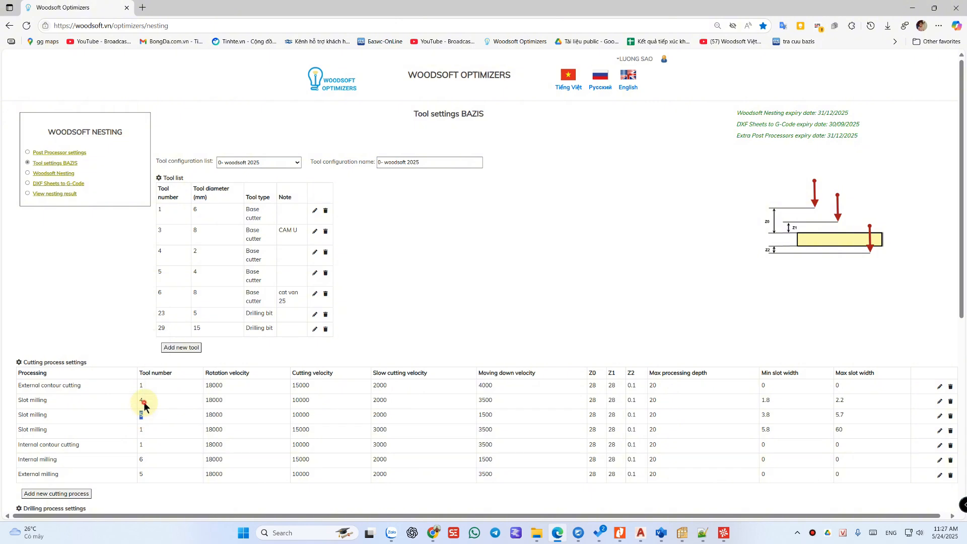
double_click(143, 402)
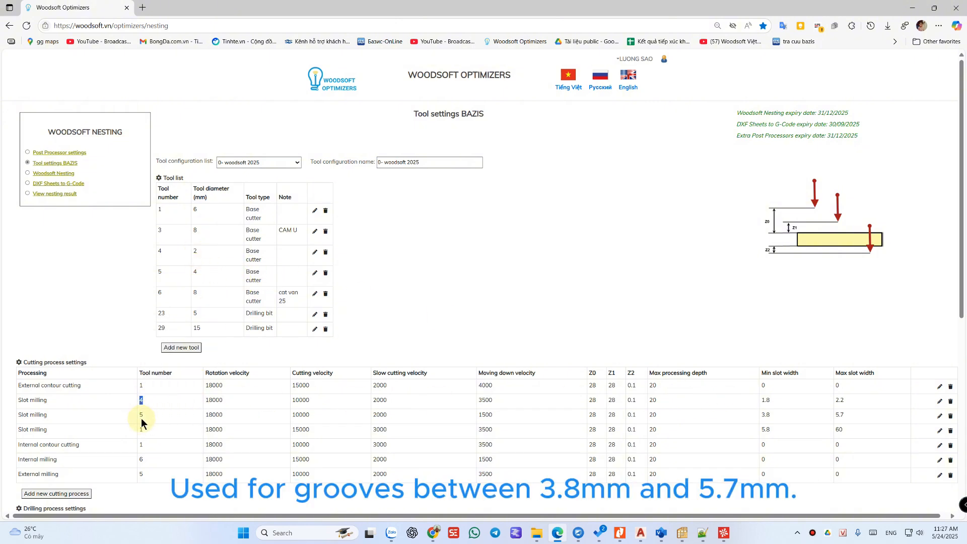
left_click(194, 273)
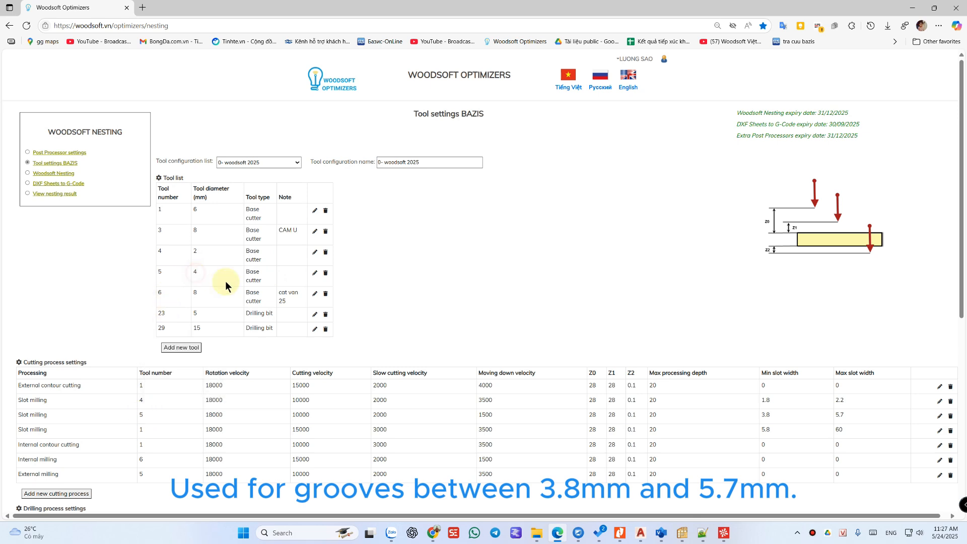
left_click(772, 416)
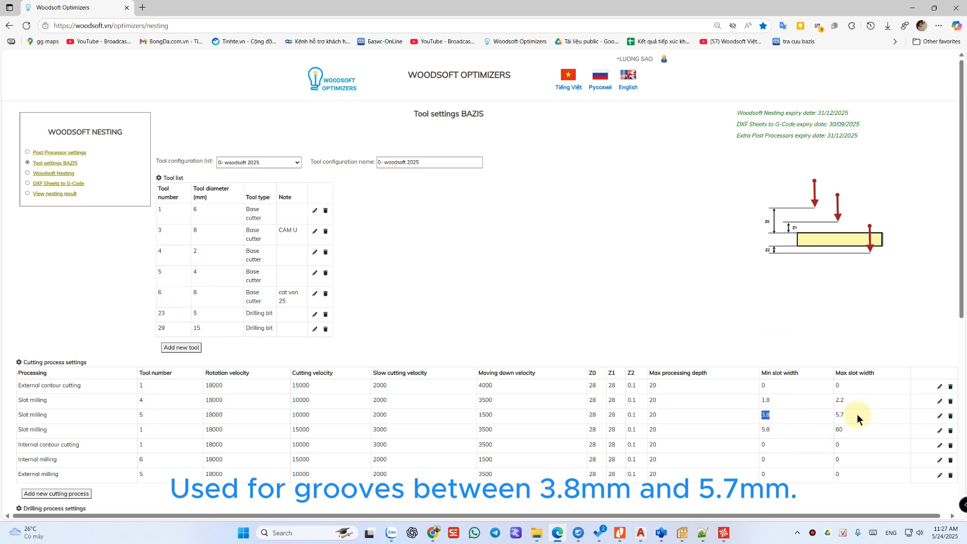
double_click(840, 416)
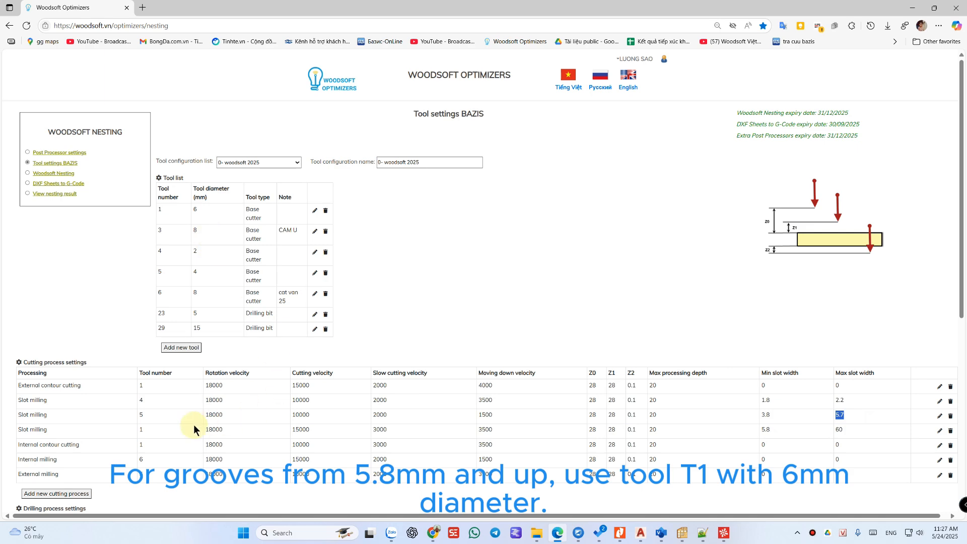
double_click(142, 430)
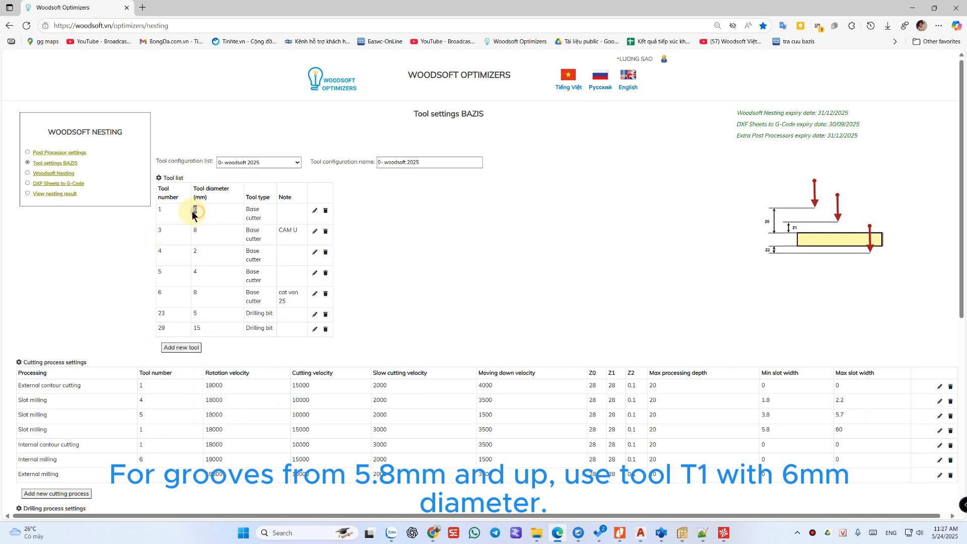
In the first drilling process, set the minimum hole diameter to 4.8 and the maximum to 5.2.
scroll(797, 444, "down", 3)
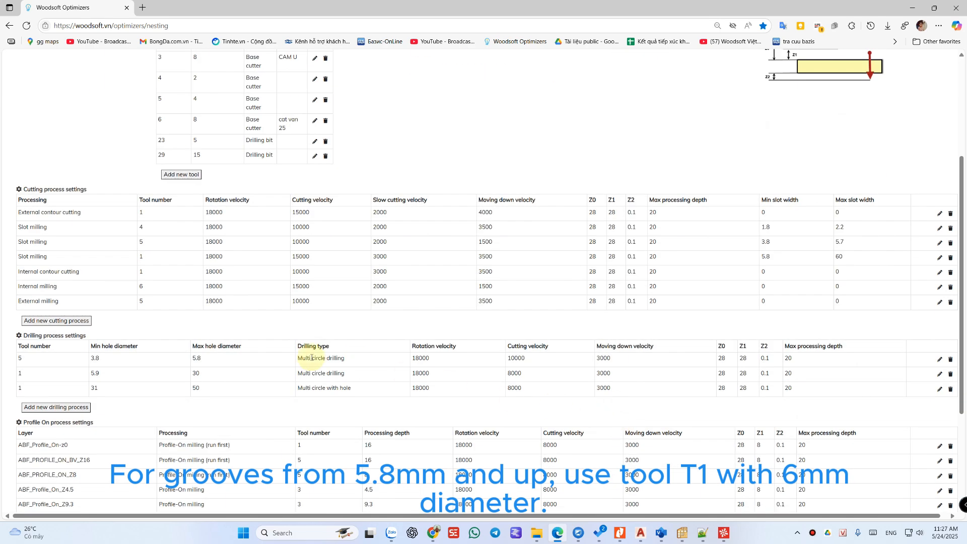
scroll(79, 338, "down", 3)
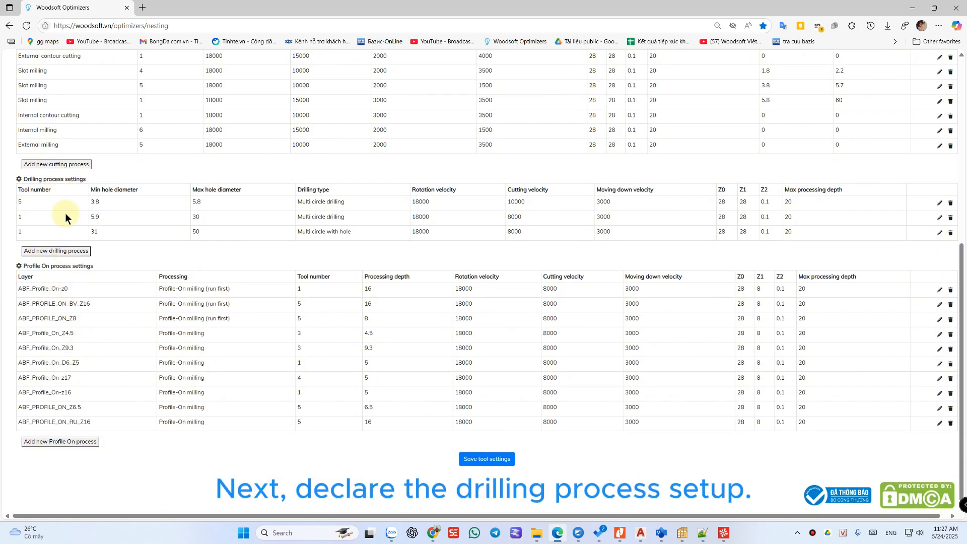
scroll(76, 252, "up", 3)
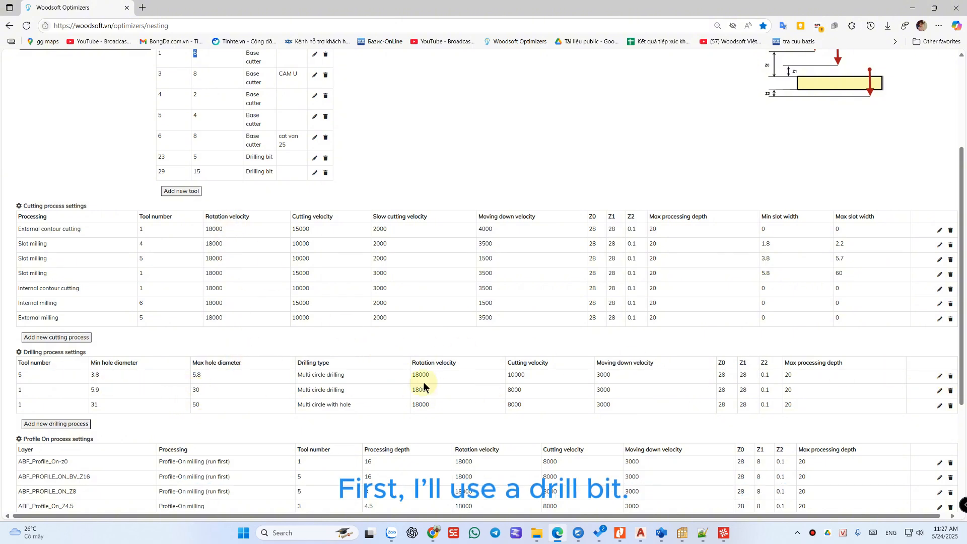
left_click(939, 377)
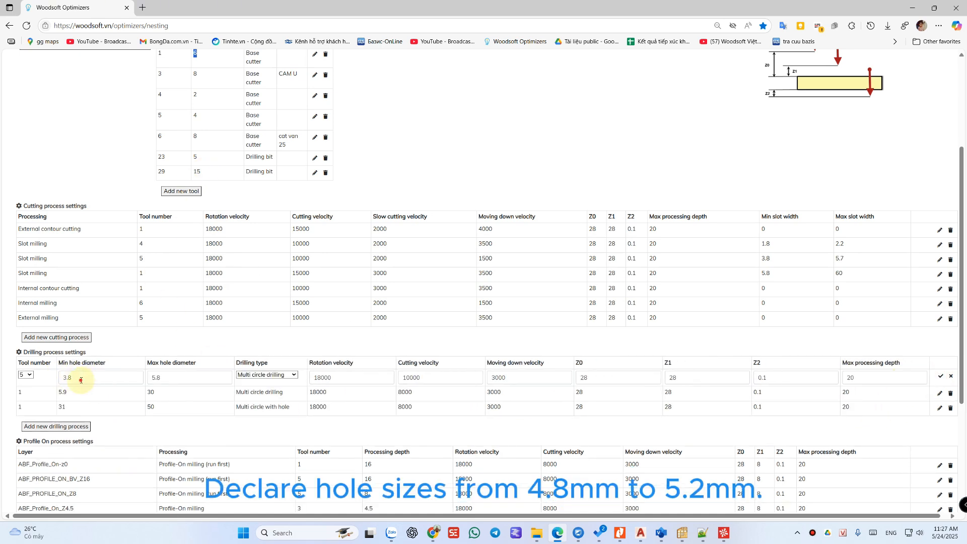
double_click(80, 380)
type("4")
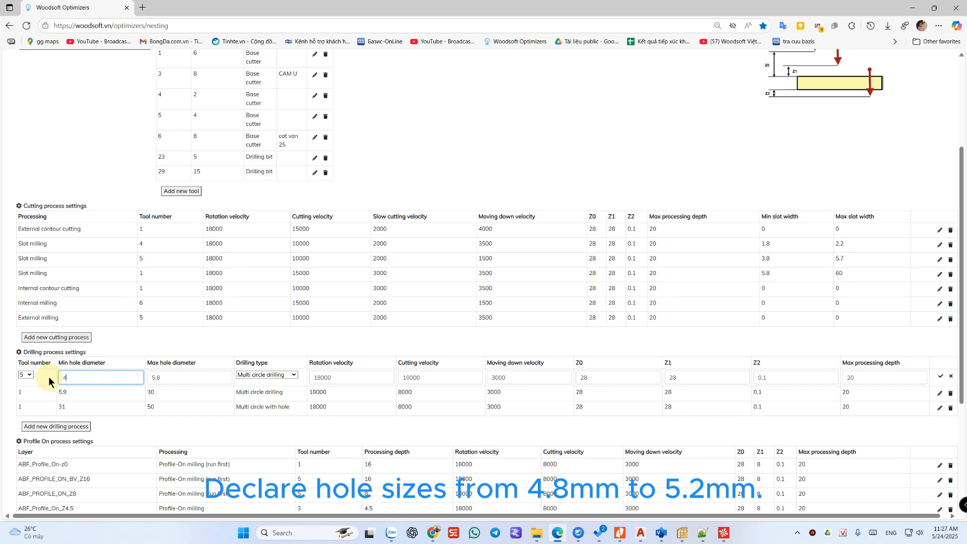
type(".8")
left_click(168, 380)
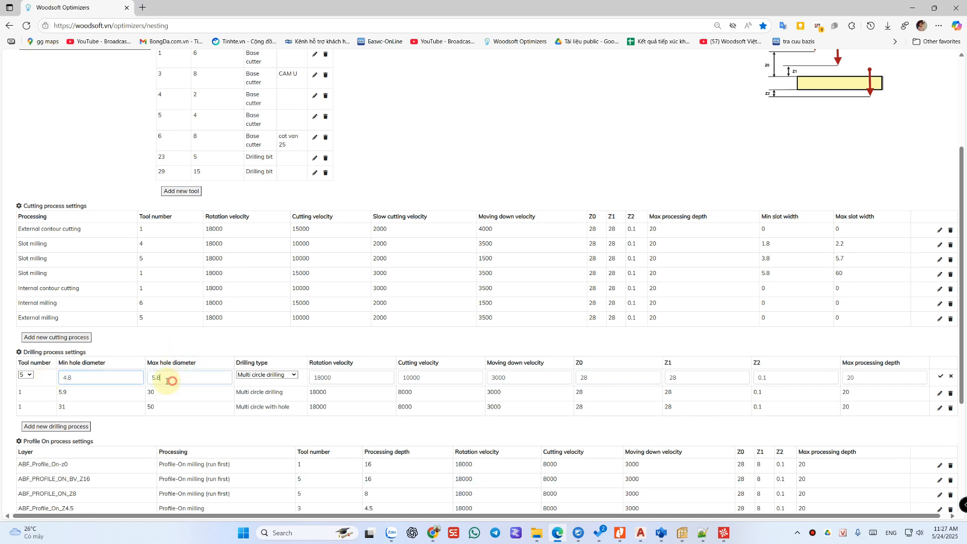
Assign tool 23 to the first drilling process and set its drilling type to Hole drilling.
left_click(31, 376)
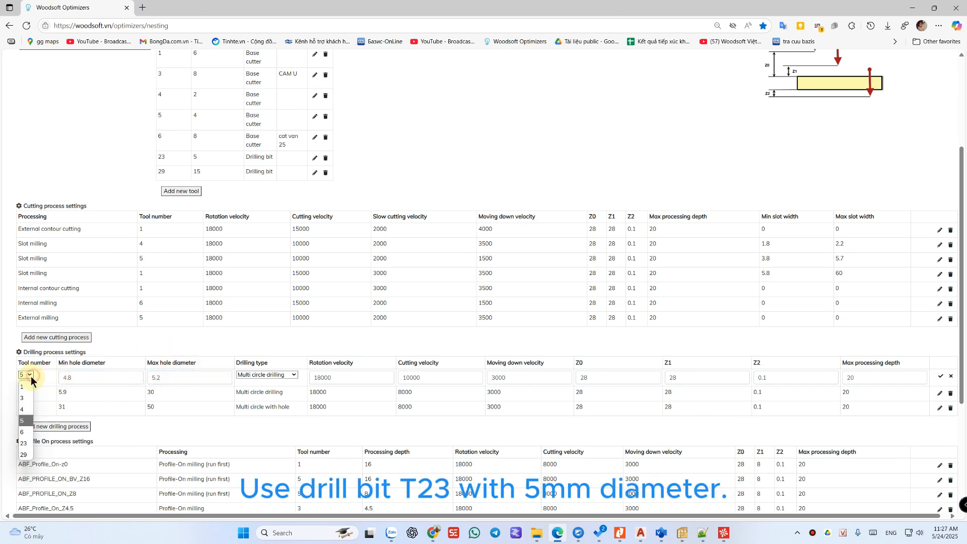
left_click(23, 447)
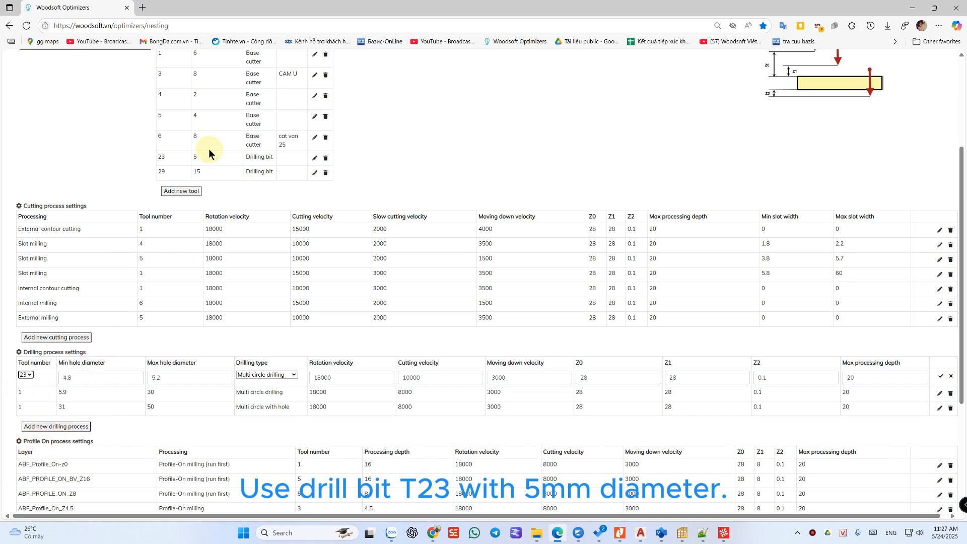
left_click(262, 377)
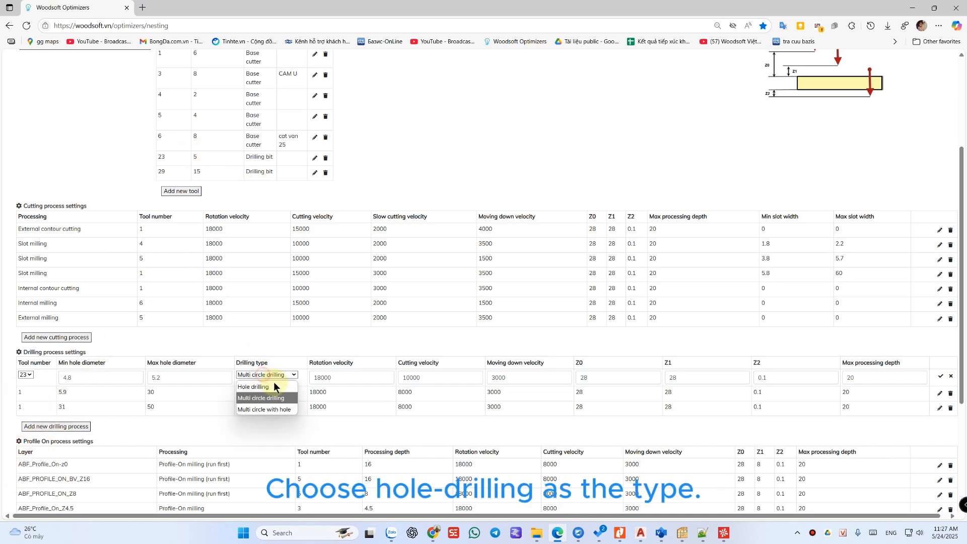
left_click(268, 389)
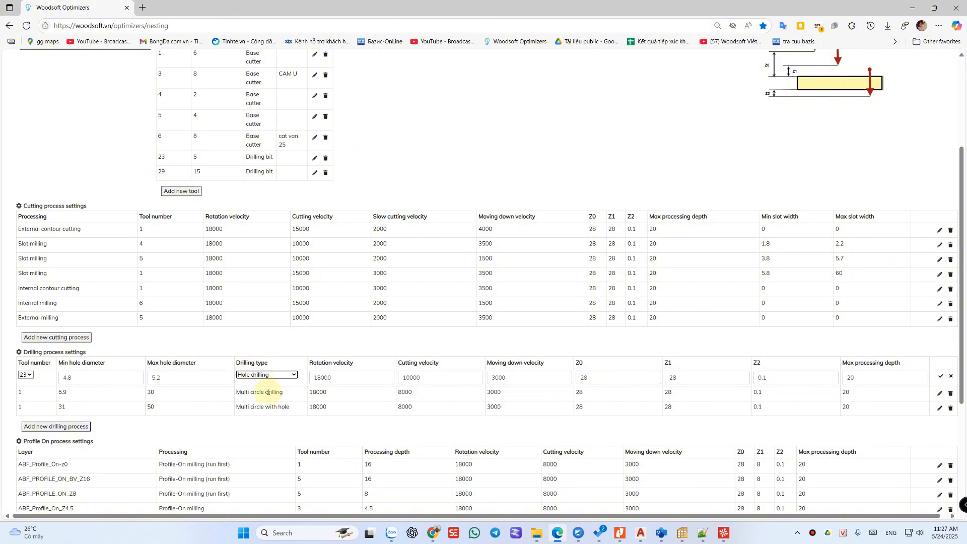
Switch to CIMCO Edit, examine the drill's plunge and retract moves in the 001_1.nc backplot, and return to the browser.
left_click(697, 501)
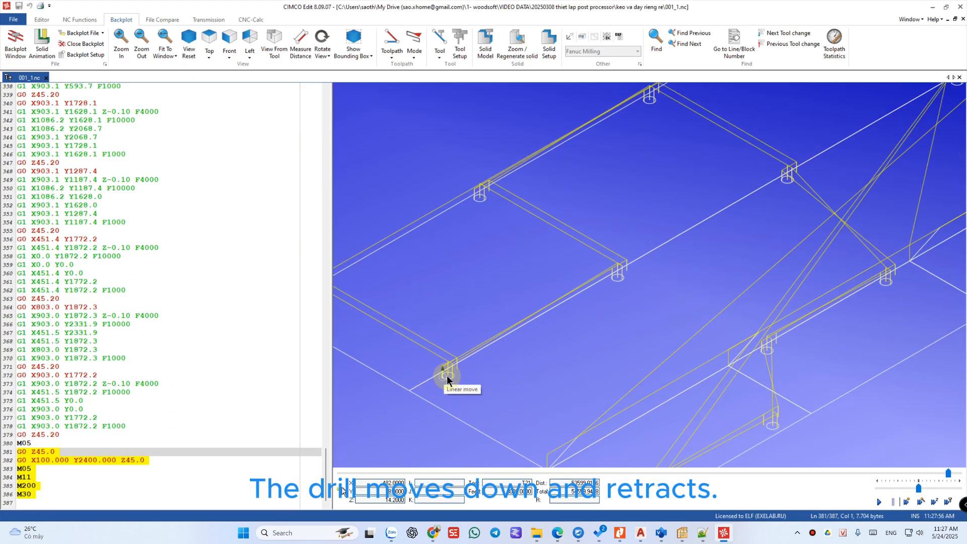
scroll(447, 376, "up", 7)
scroll(487, 303, "down", 8)
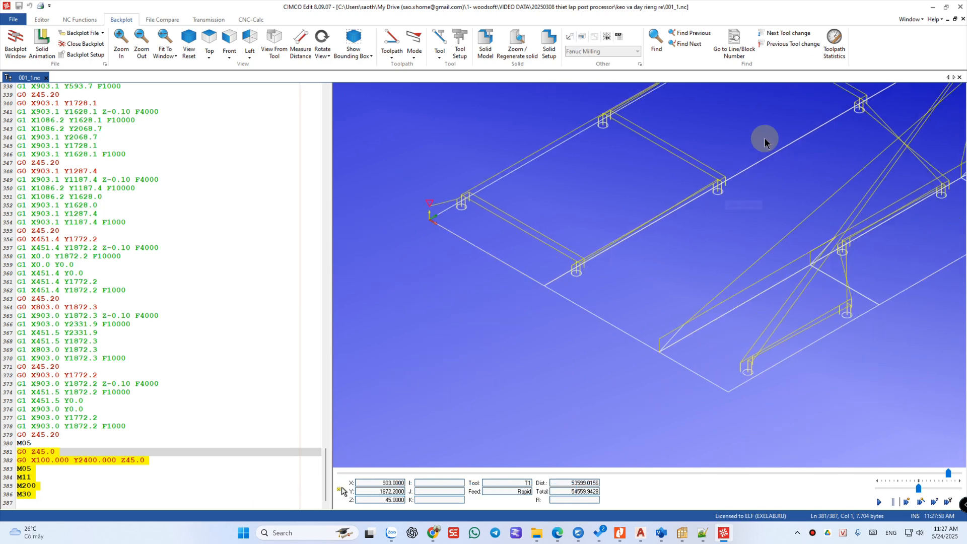
left_click(931, 9)
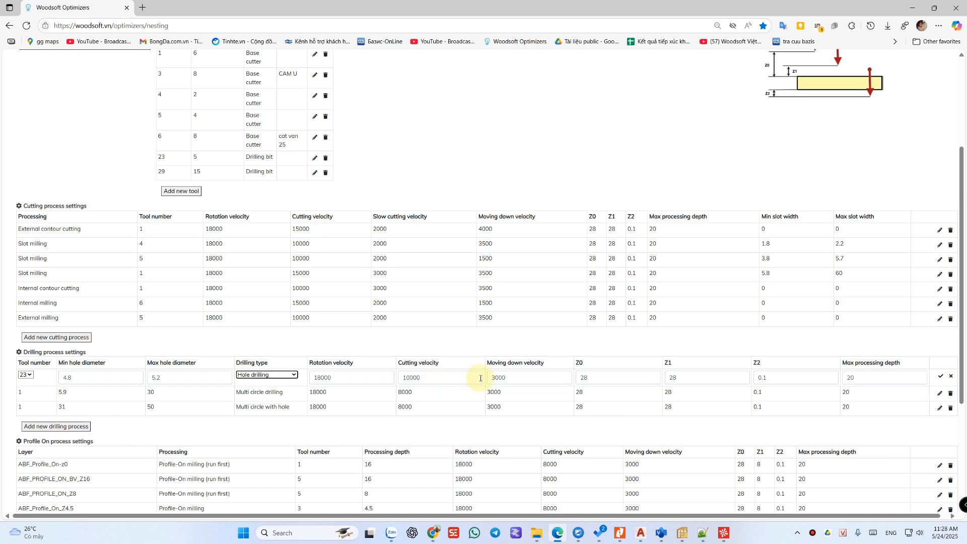
Save the first drilling process and add a Hole drilling process with tool 29 for hole diameters 14.8 to 15.2.
left_click(940, 377)
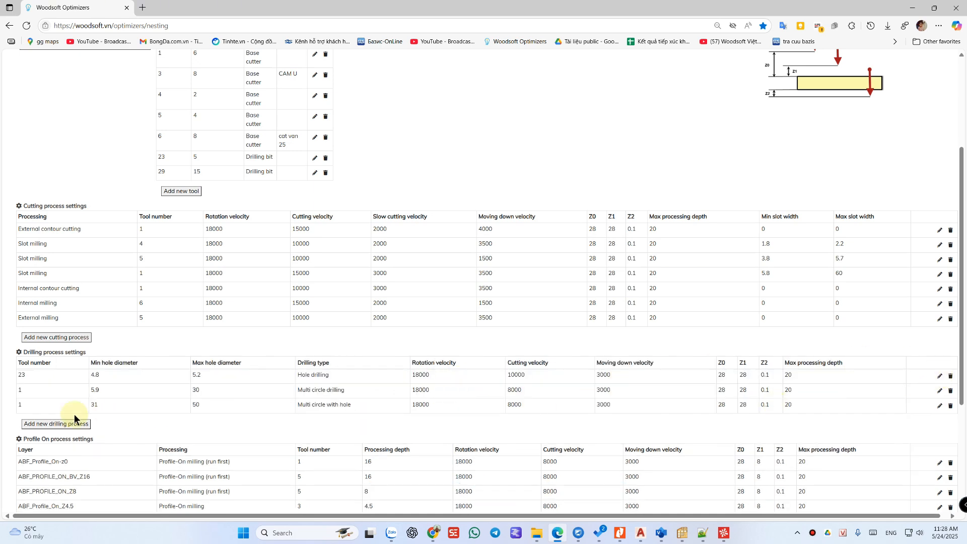
left_click(48, 426)
left_click(25, 420)
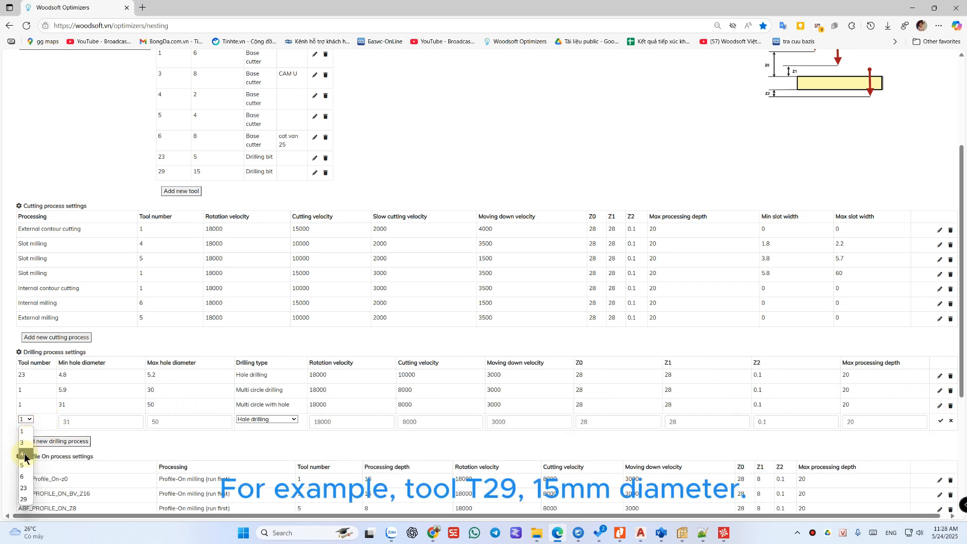
left_click(24, 501)
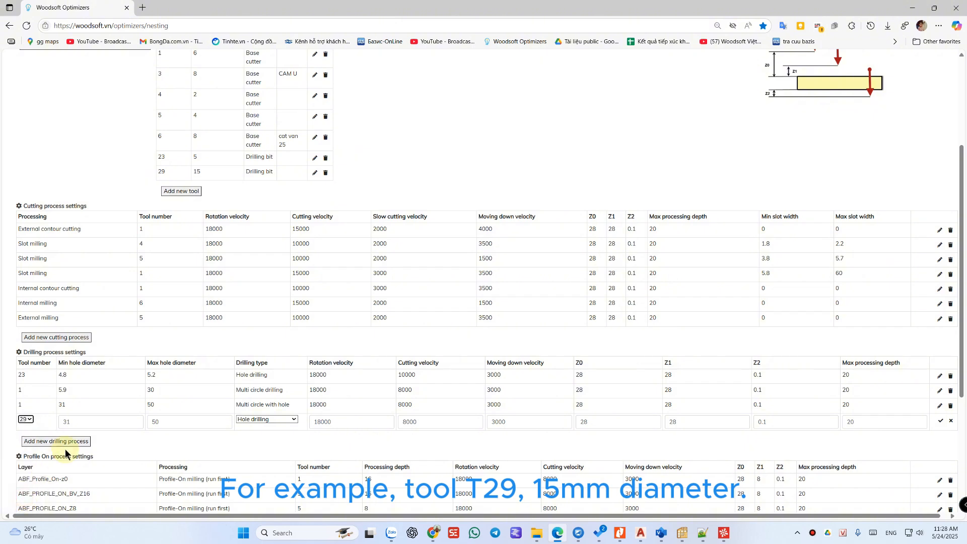
double_click(79, 422)
type("1")
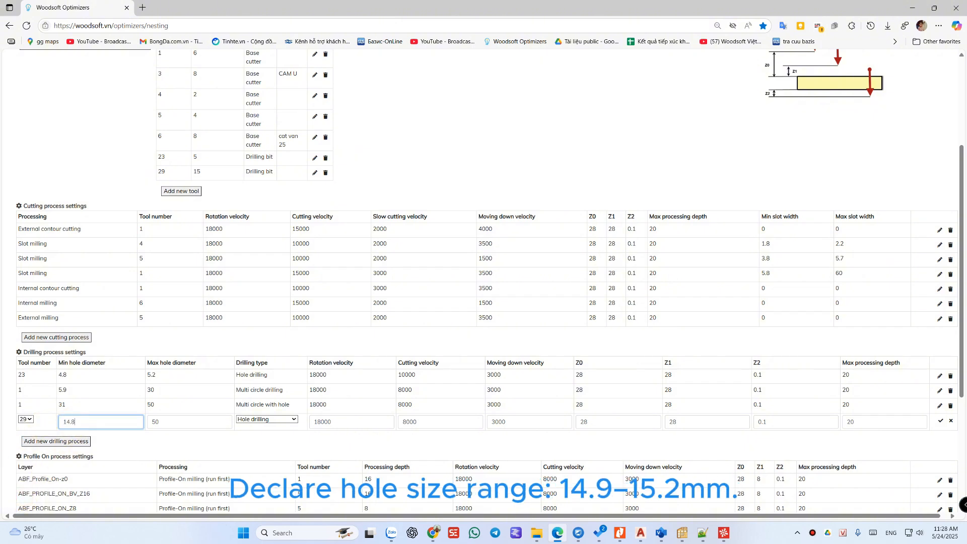
key("Tab")
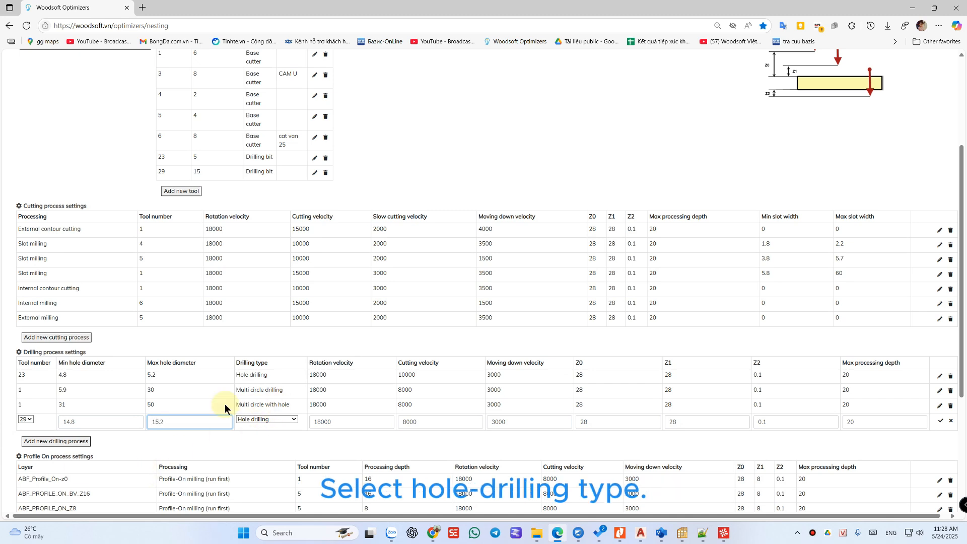
left_click(940, 420)
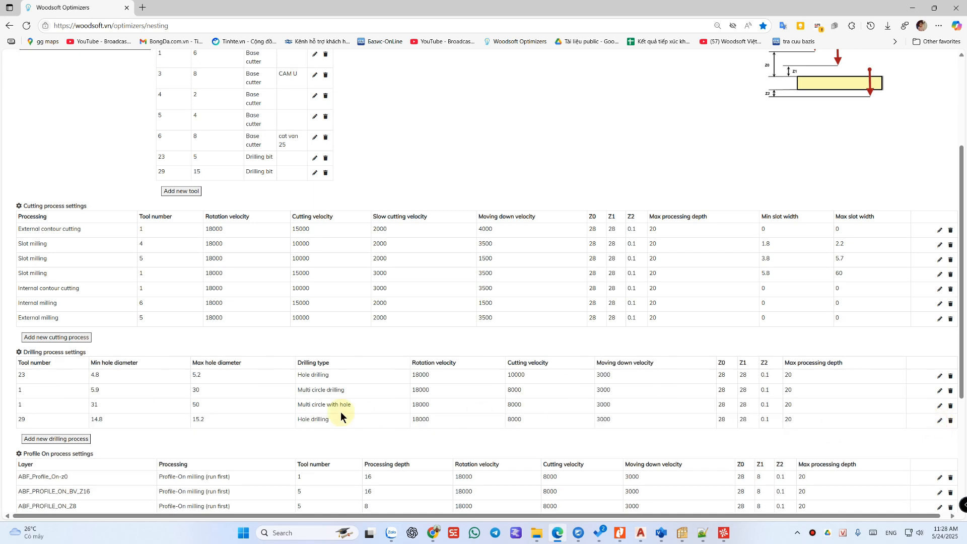
Set the maximum hole diameter of tool 1's Multi circle drilling process to 14.7 and save the row.
left_click(941, 392)
left_click(170, 393)
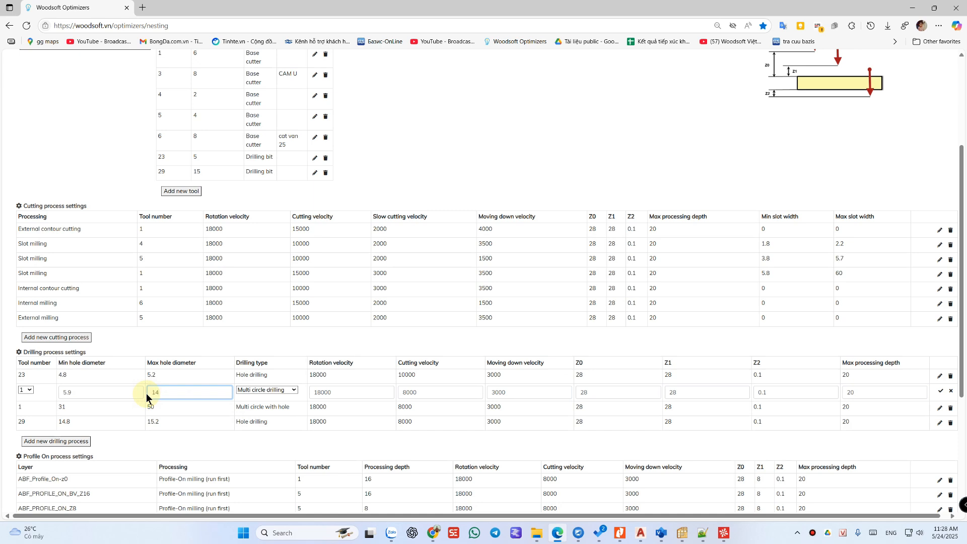
left_click(257, 393)
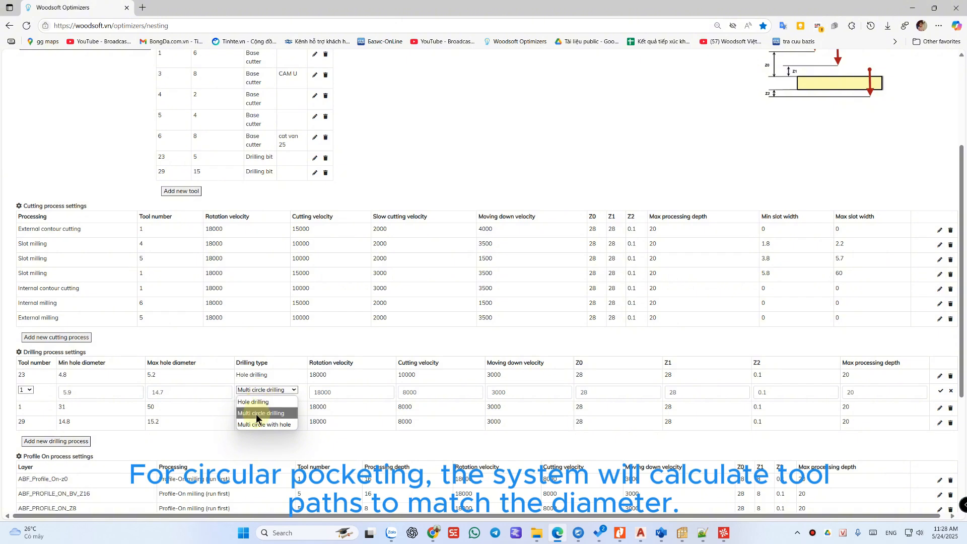
left_click(256, 414)
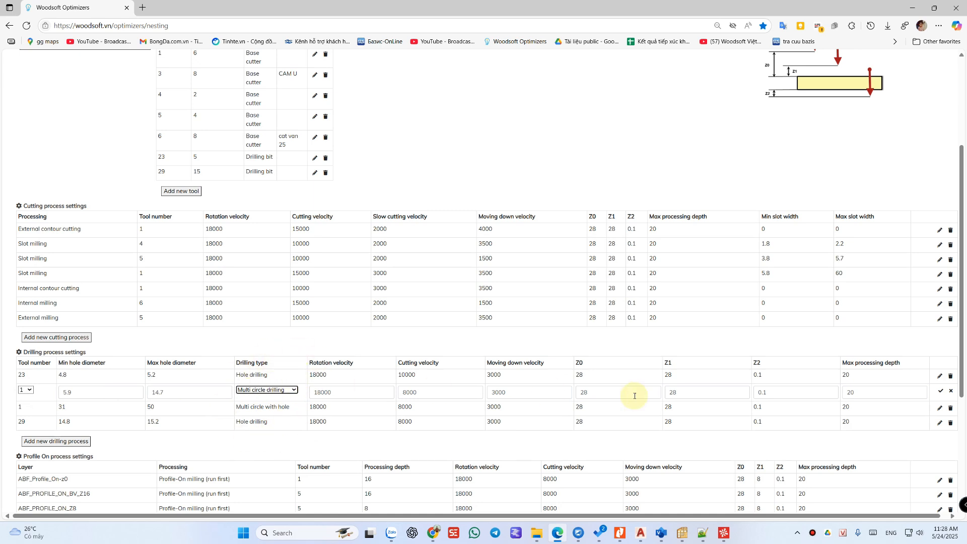
left_click(940, 391)
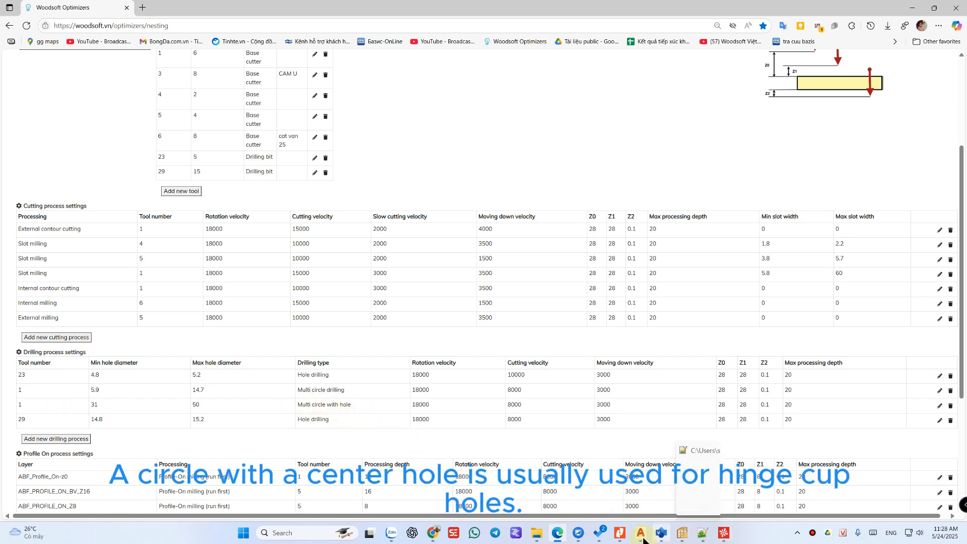
Switch to CIMCO Edit and examine a circular hole toolpath with its center plunge in the backplot up close.
left_click(724, 533)
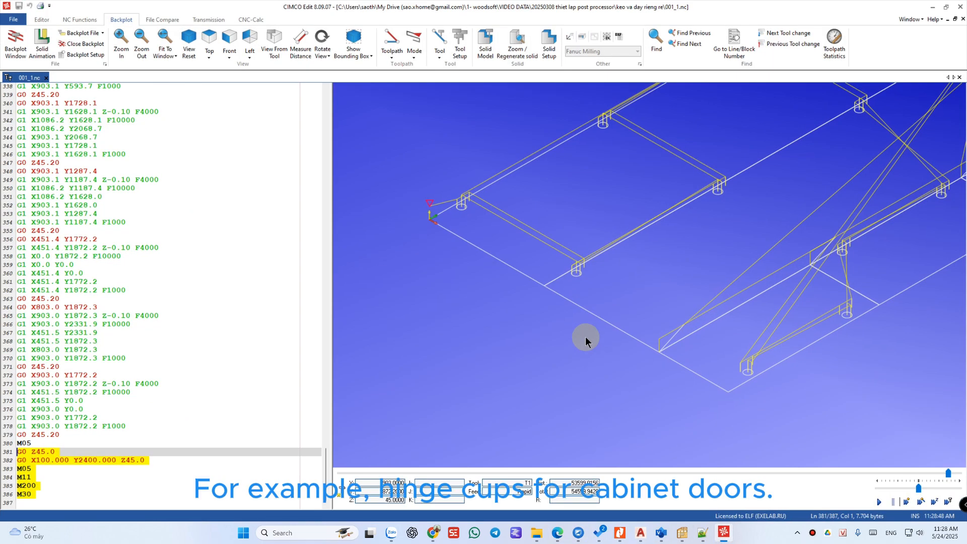
scroll(579, 272, "up", 5)
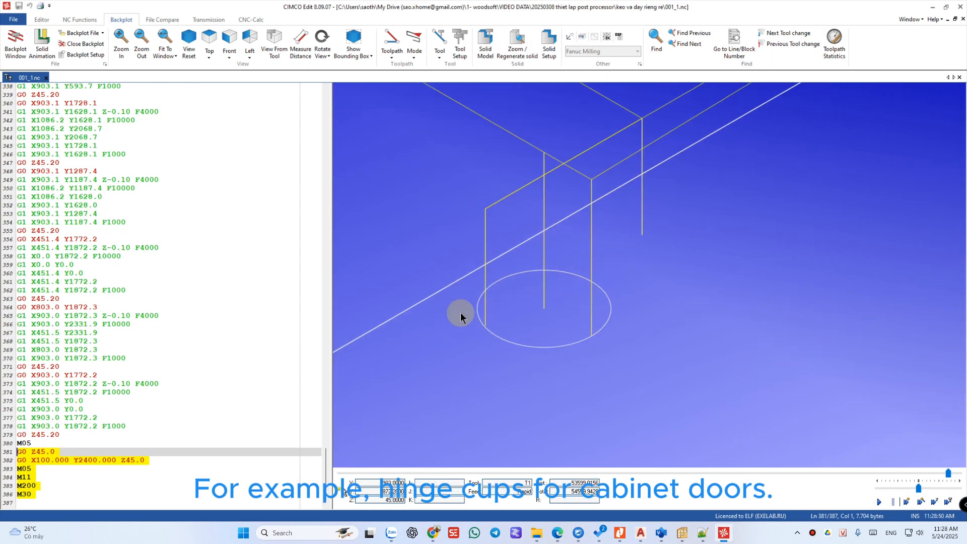
scroll(460, 316, "down", 2)
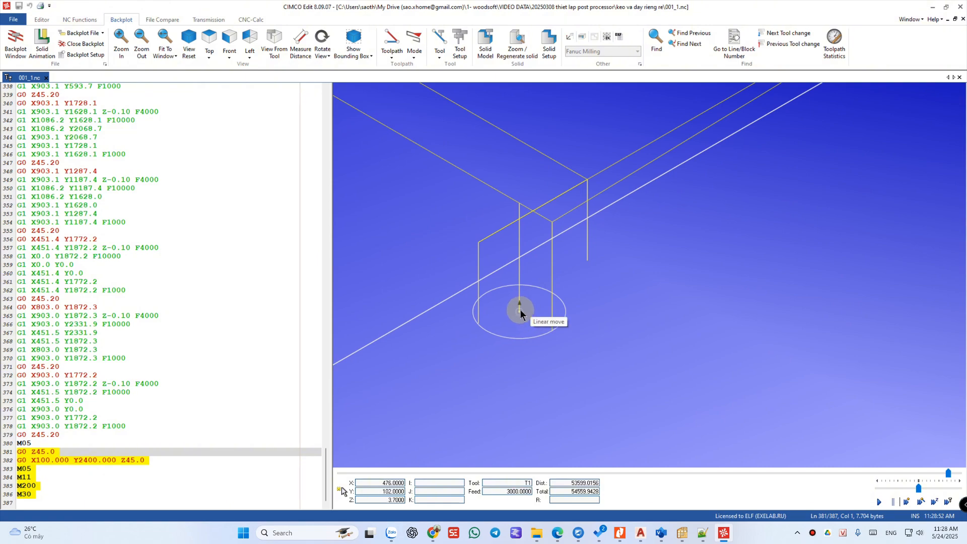
left_click(931, 7)
Review the cutting, drilling and Profile On process tables and save the tool settings.
scroll(454, 318, "down", 4)
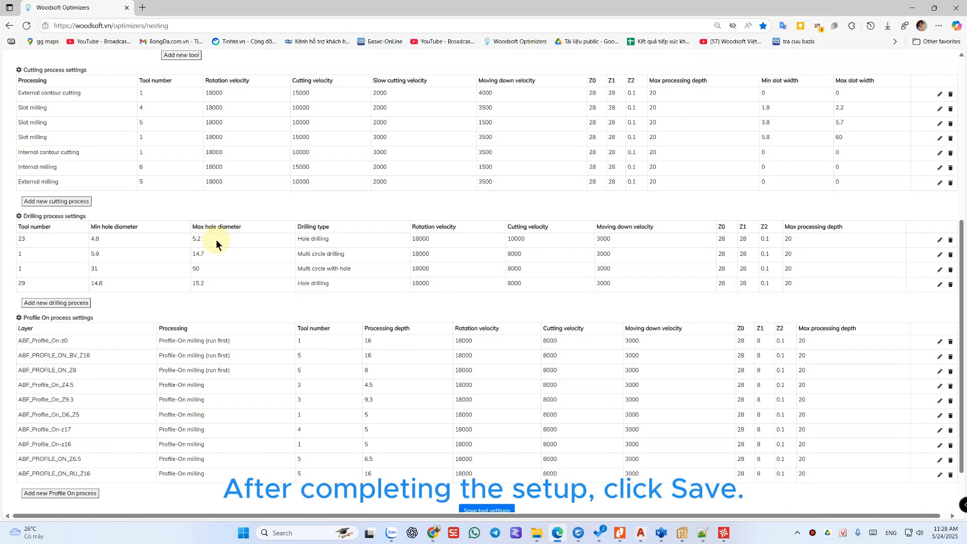
scroll(232, 243, "up", 3)
scroll(234, 246, "down", 4)
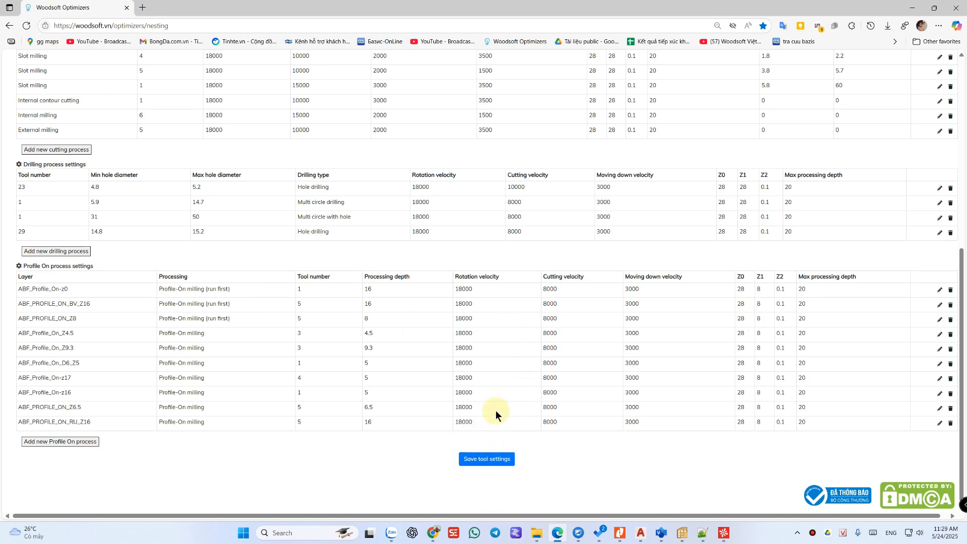
left_click(494, 460)
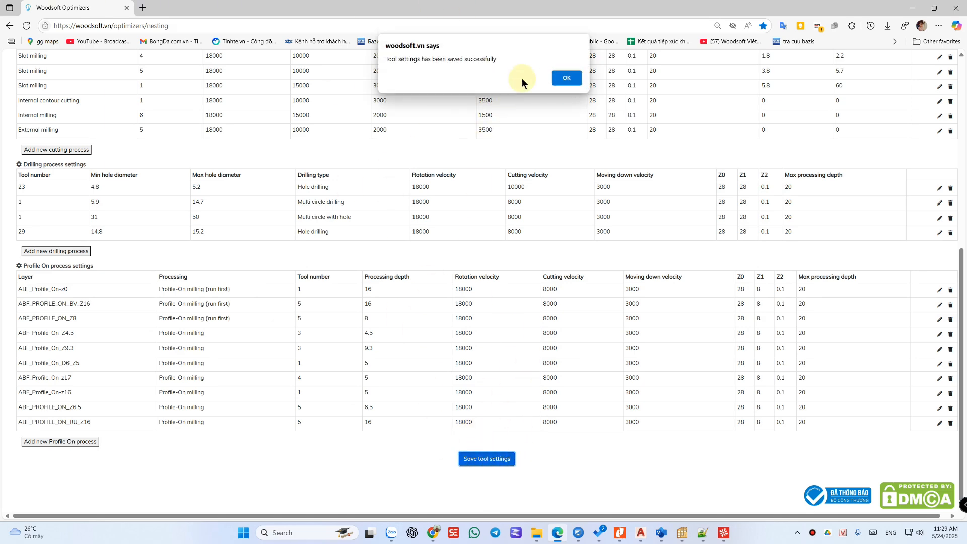
left_click(567, 79)
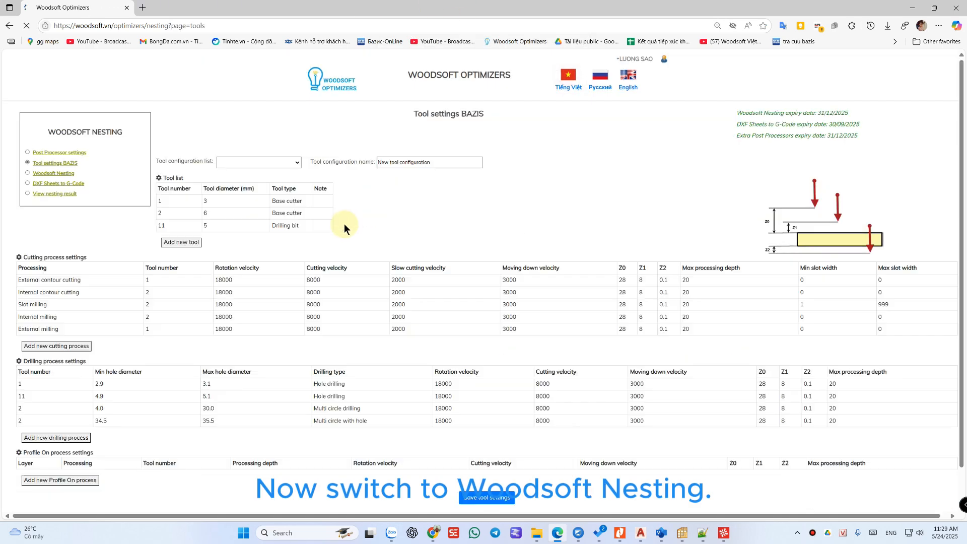
Open Woodsoft Nesting and select the post processor starting with 0-A and the BAZIS tool configuration 0- woodsoft 2025.
left_click(47, 176)
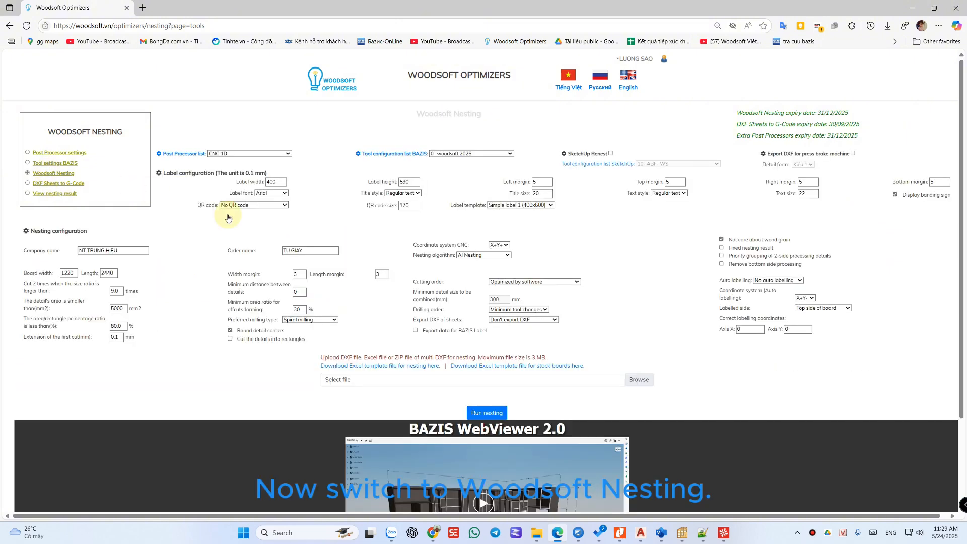
left_click(238, 153)
left_click(234, 164)
left_click(464, 154)
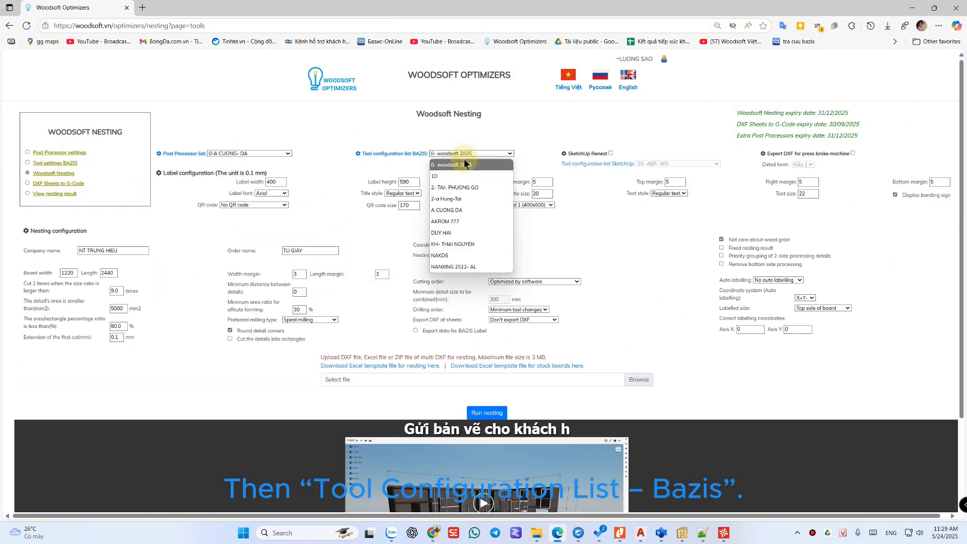
left_click(464, 165)
left_click(479, 153)
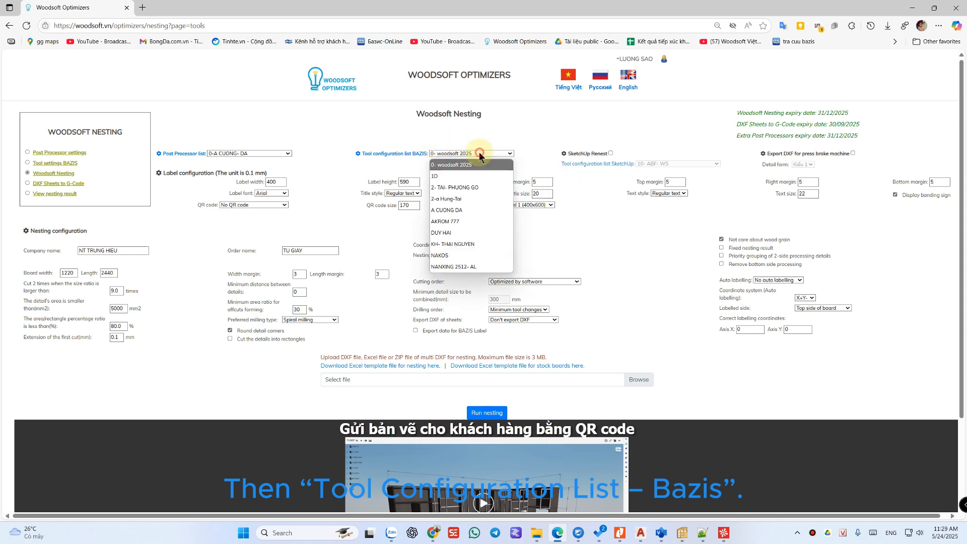
left_click(450, 164)
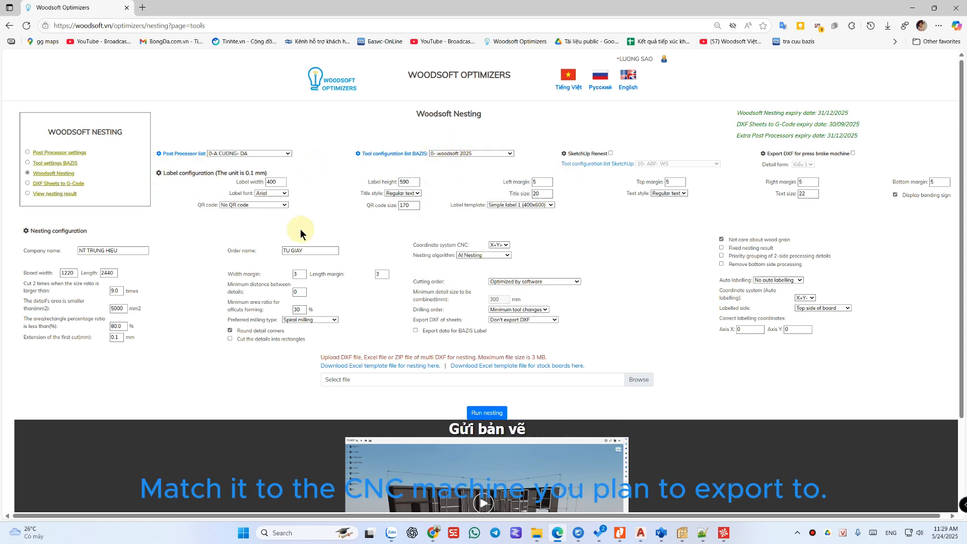
In the nesting configuration, set the company name to WOODSOFT.VN and order name to tu bep, and disable Not care about wood grain.
left_click(120, 251)
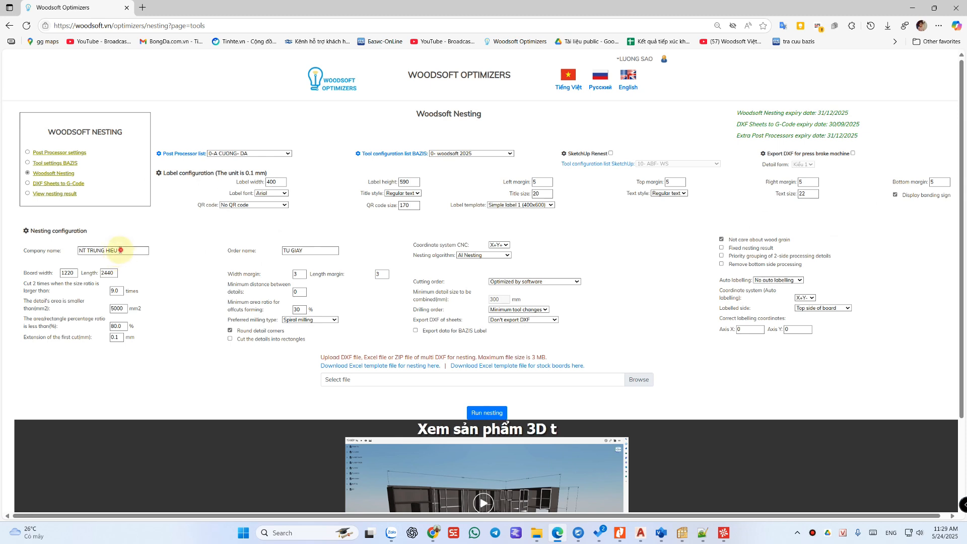
triple_click(121, 250)
key("BackSpace")
left_click(117, 276)
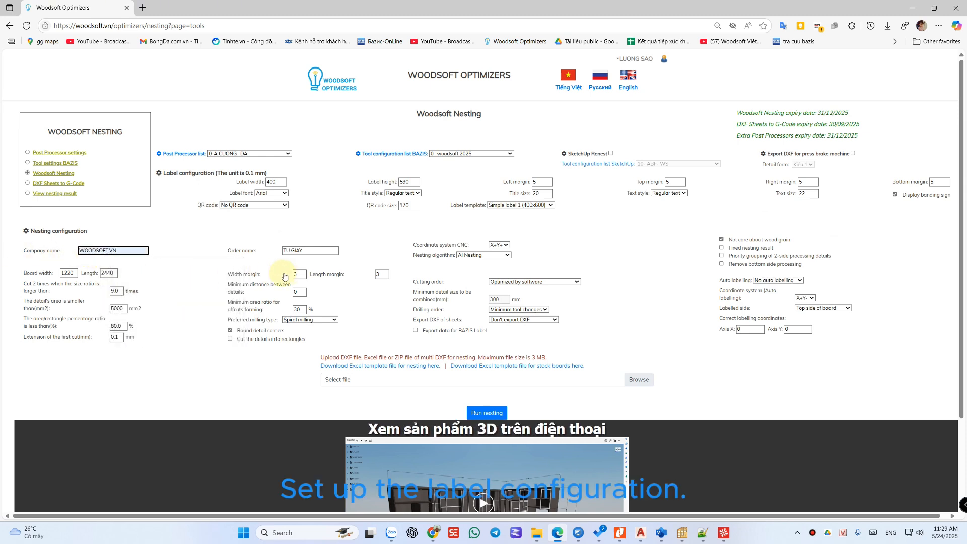
left_click_drag(319, 252, 238, 256)
type("tu ")
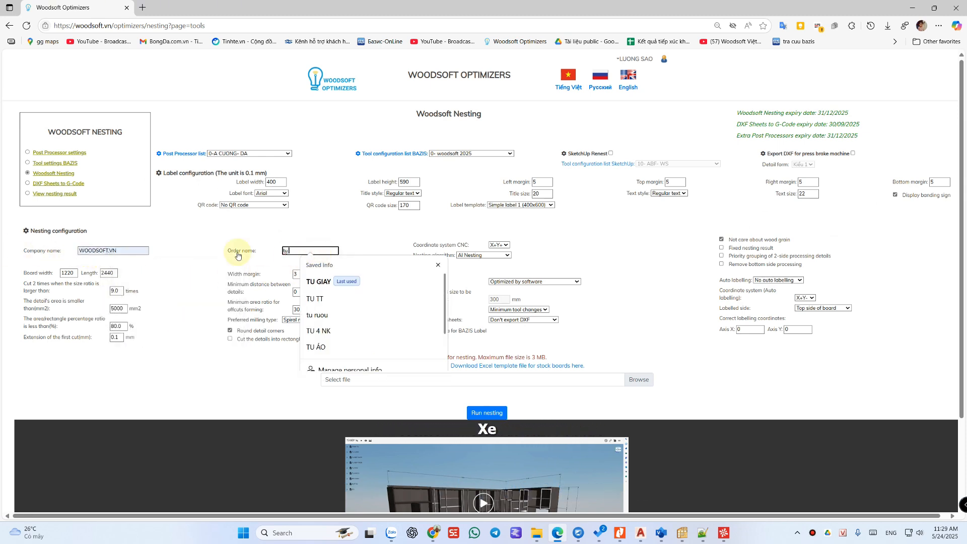
type("bep")
key("Escape")
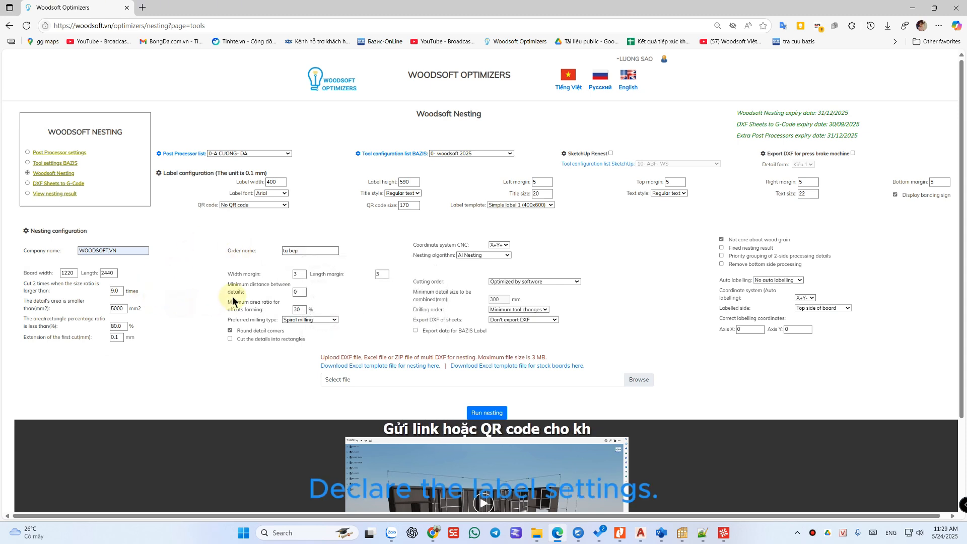
left_click(722, 241)
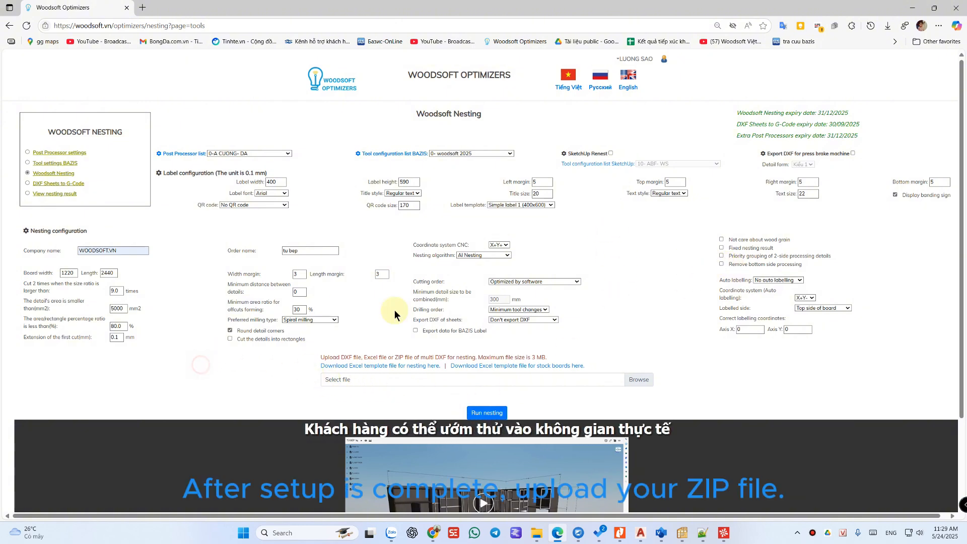
Load the BEP zip file from the BEP folder in File Explorer as the nesting upload file.
left_click(537, 533)
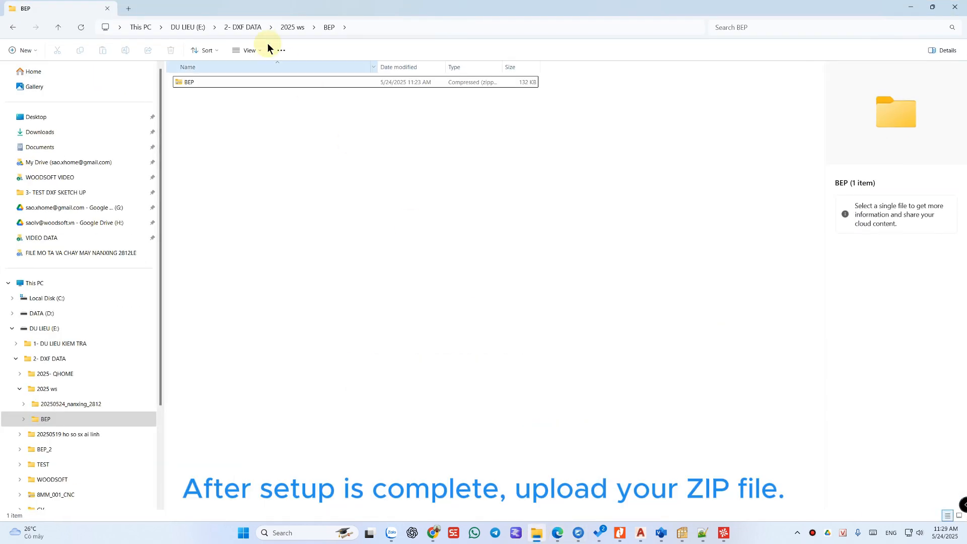
left_click_drag(274, 6, 764, 114)
left_click_drag(681, 191, 336, 376)
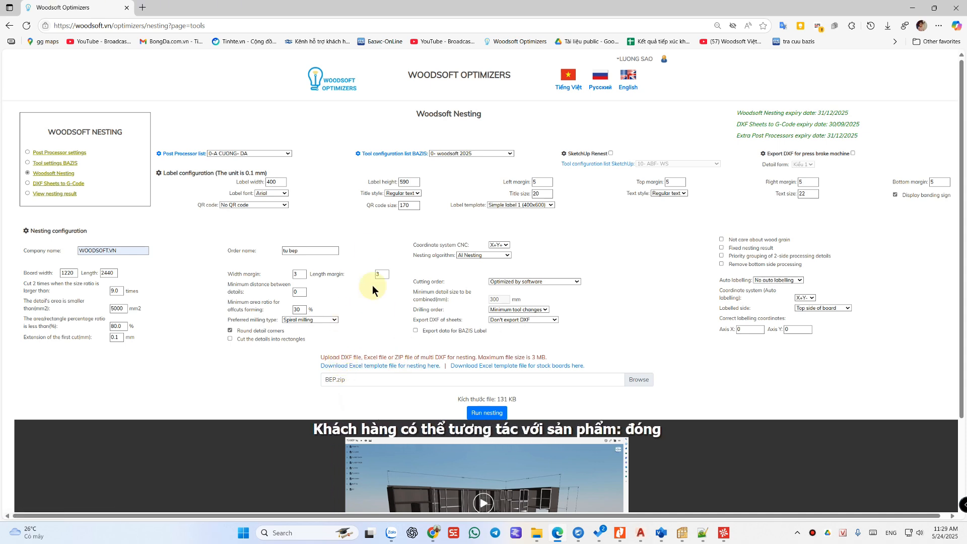
Run the nesting and save the resulting BEP_CNC zip to the BEP folder under 2- DXF DATA and 2025 ws on drive E.
left_click(480, 415)
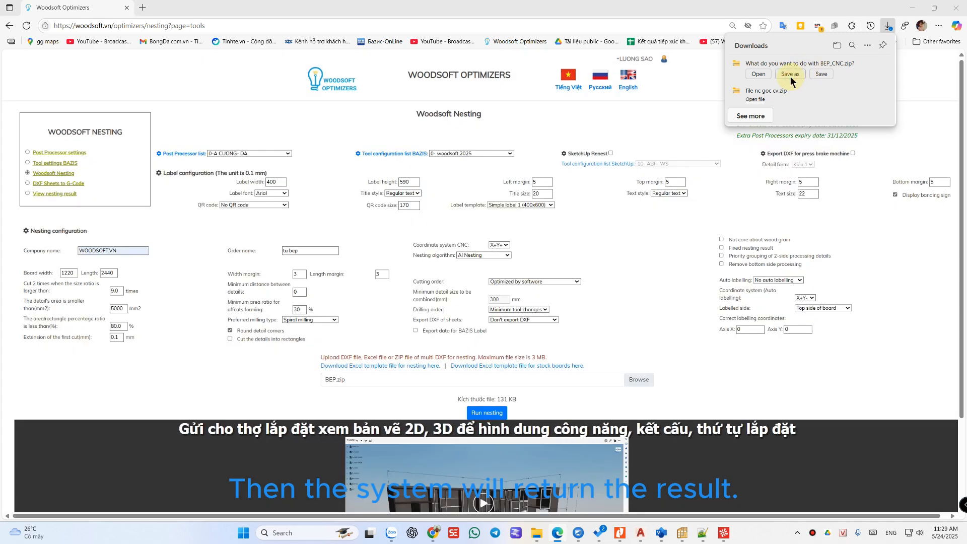
left_click(790, 75)
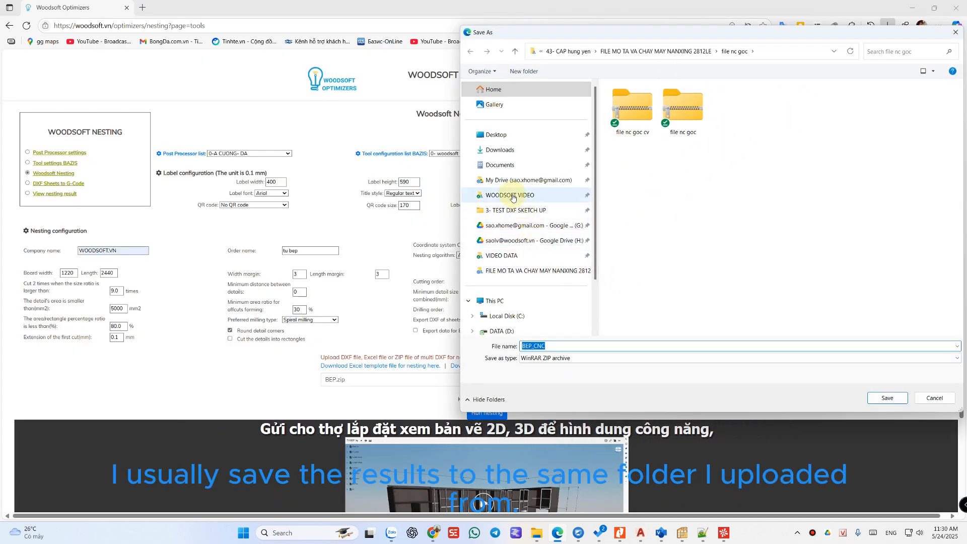
scroll(509, 226, "down", 2)
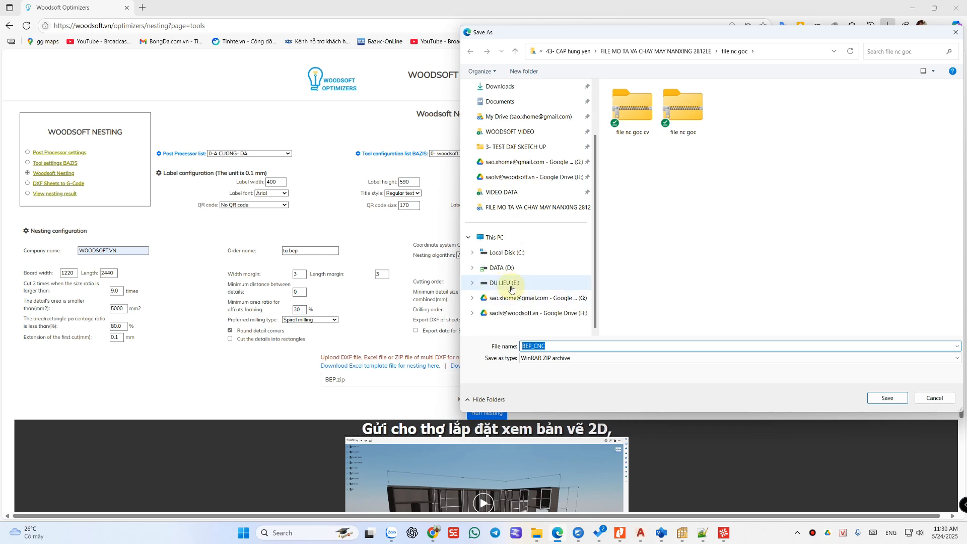
left_click(505, 283)
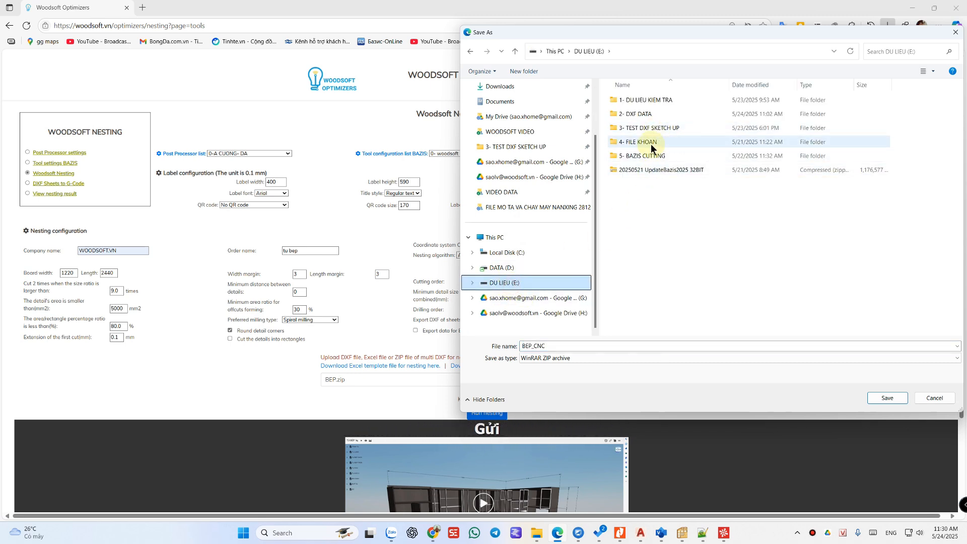
double_click(638, 114)
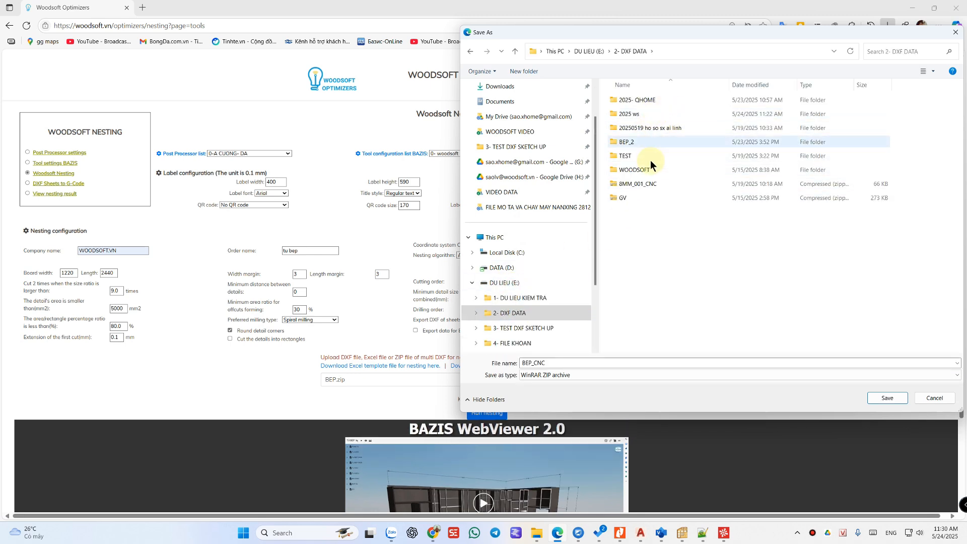
double_click(639, 114)
double_click(637, 114)
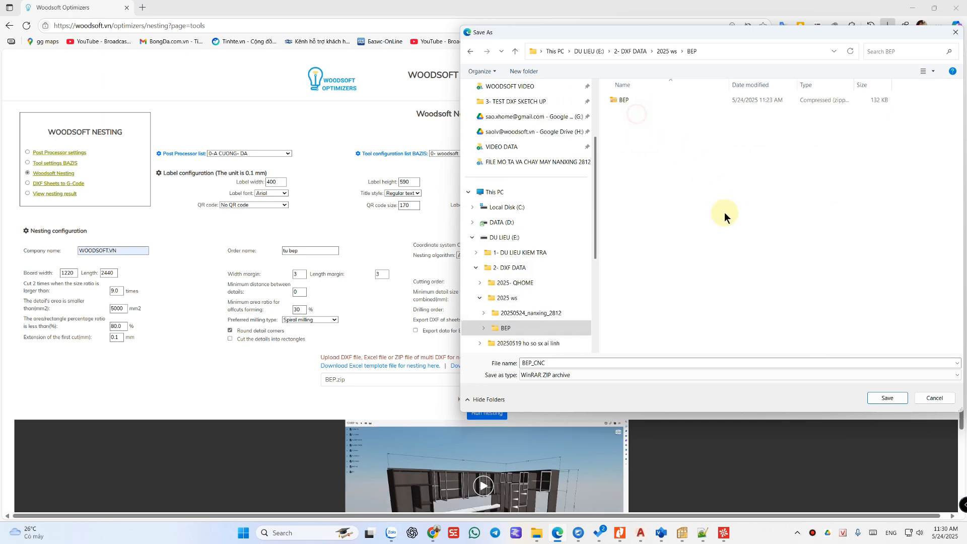
left_click(896, 399)
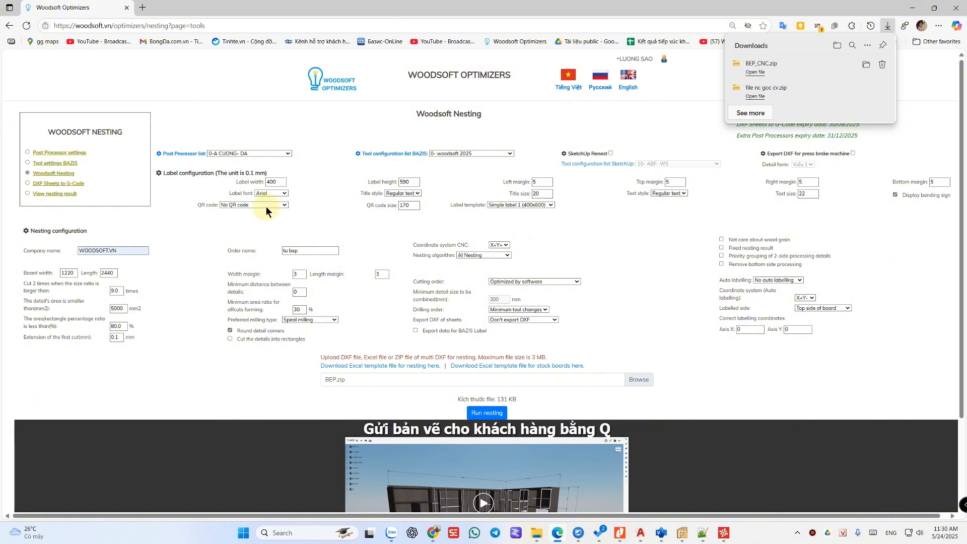
Load the downloaded BEP_CNC.zip as the nesting result file for review and get the nesting result.
left_click(53, 193)
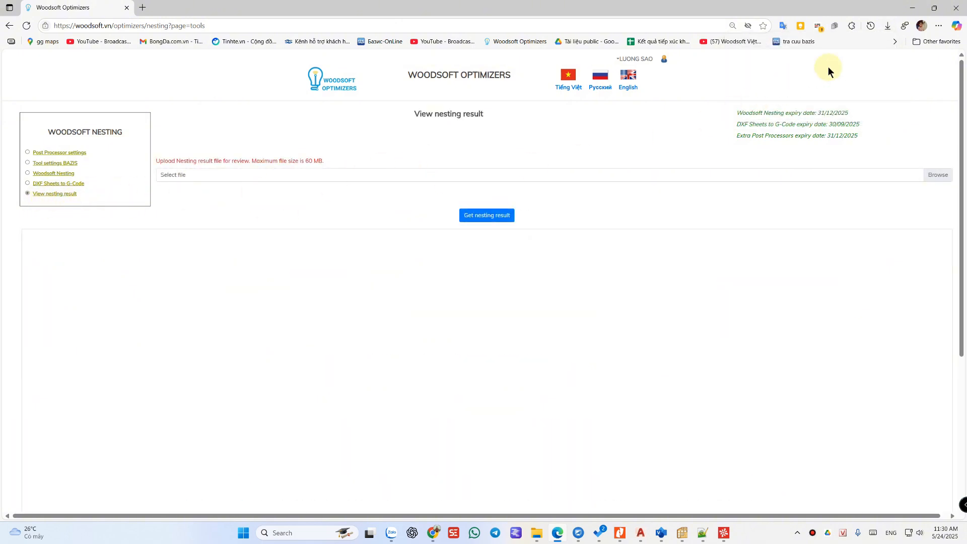
left_click(888, 25)
left_click_drag(759, 69, 223, 178)
left_click(488, 218)
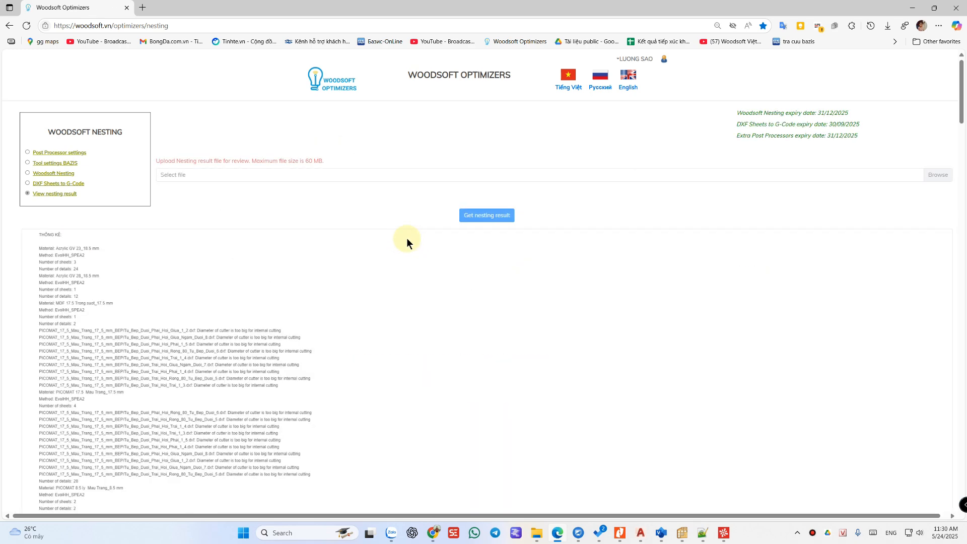
Examine the nesting statistics, the cutter and drilling messages, and the sheet layouts for each material.
scroll(409, 237, "down", 10)
scroll(409, 237, "down", 12)
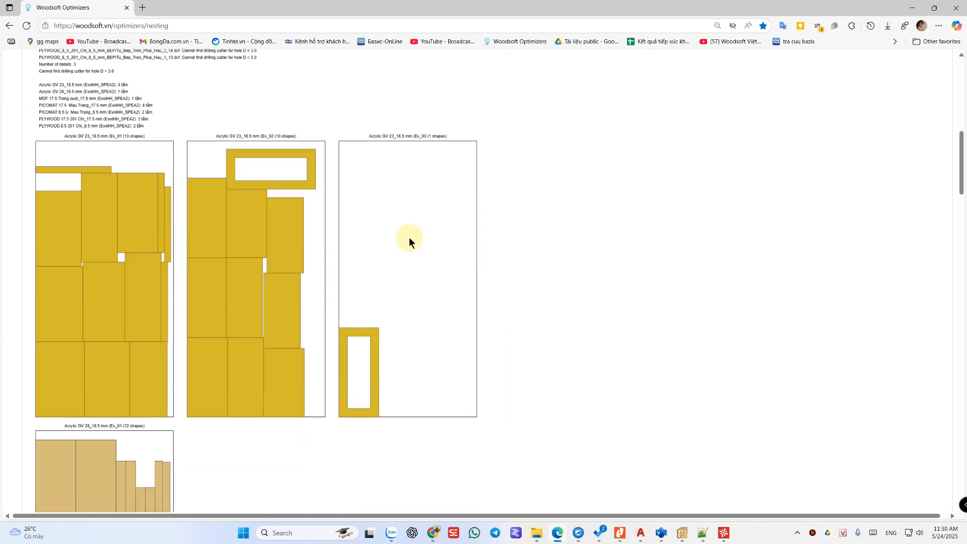
scroll(409, 237, "down", 10)
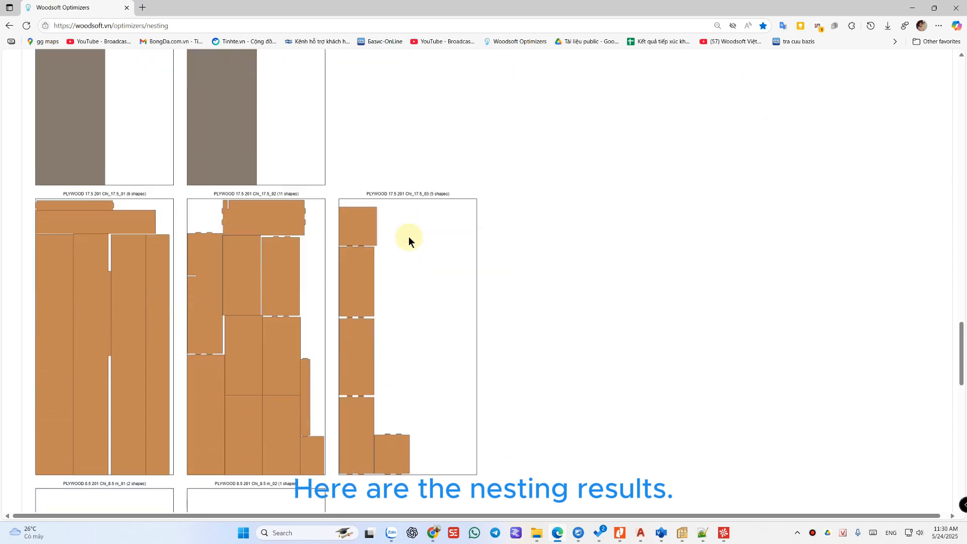
scroll(409, 237, "down", 3)
scroll(383, 235, "up", 20)
scroll(382, 235, "up", 15)
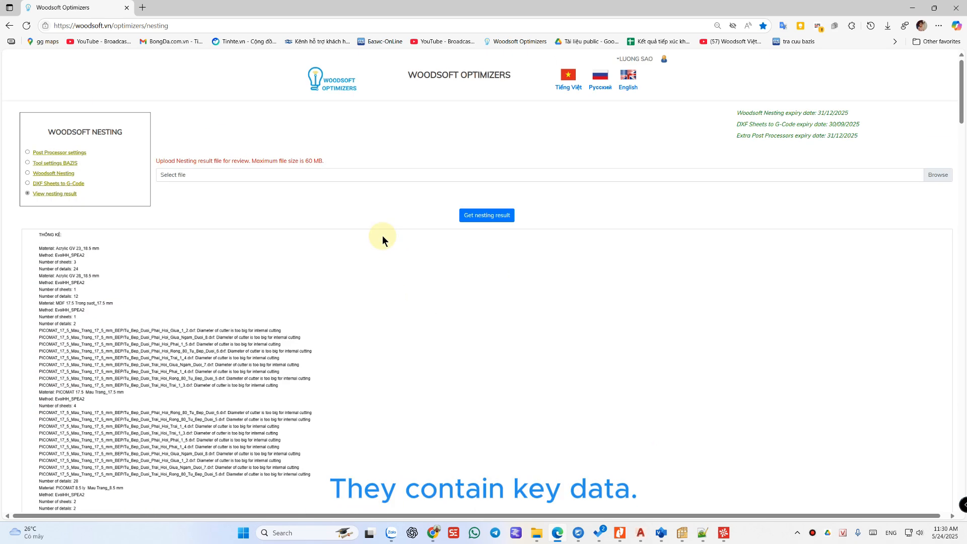
scroll(95, 291, "down", 3)
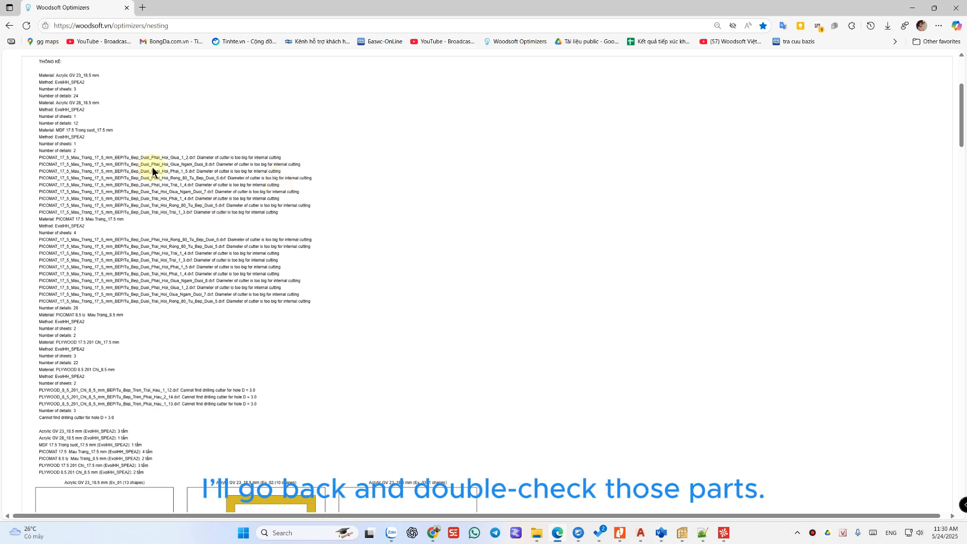
scroll(274, 242, "down", 3)
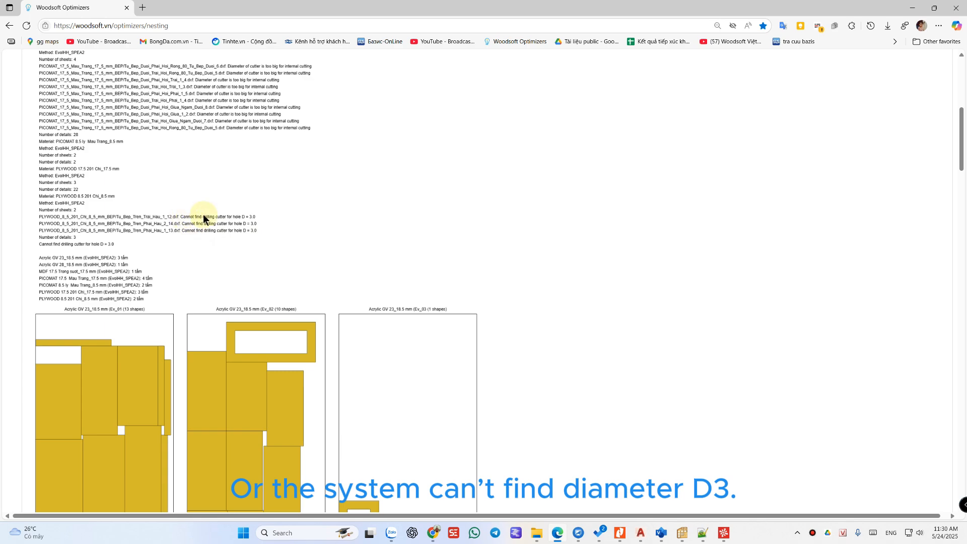
scroll(191, 229, "down", 3)
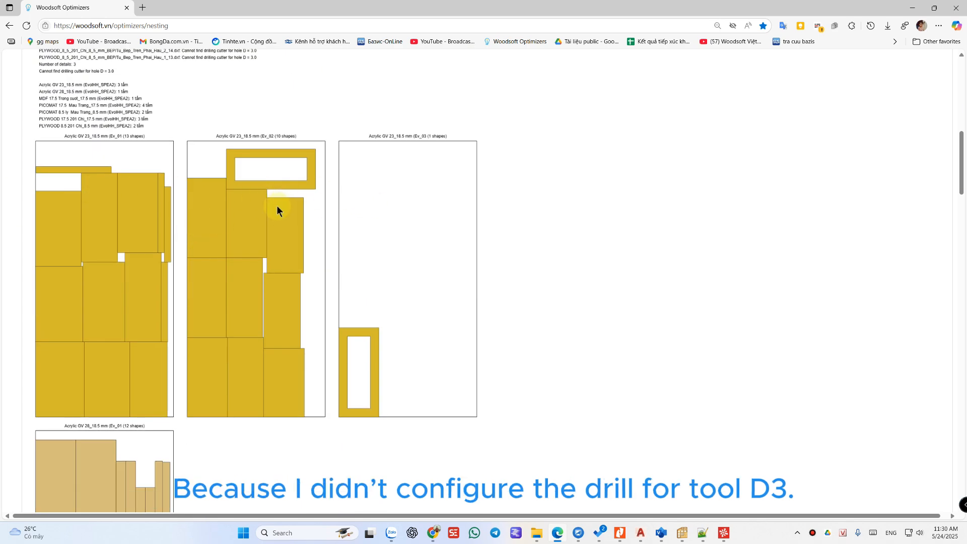
scroll(277, 206, "down", 8)
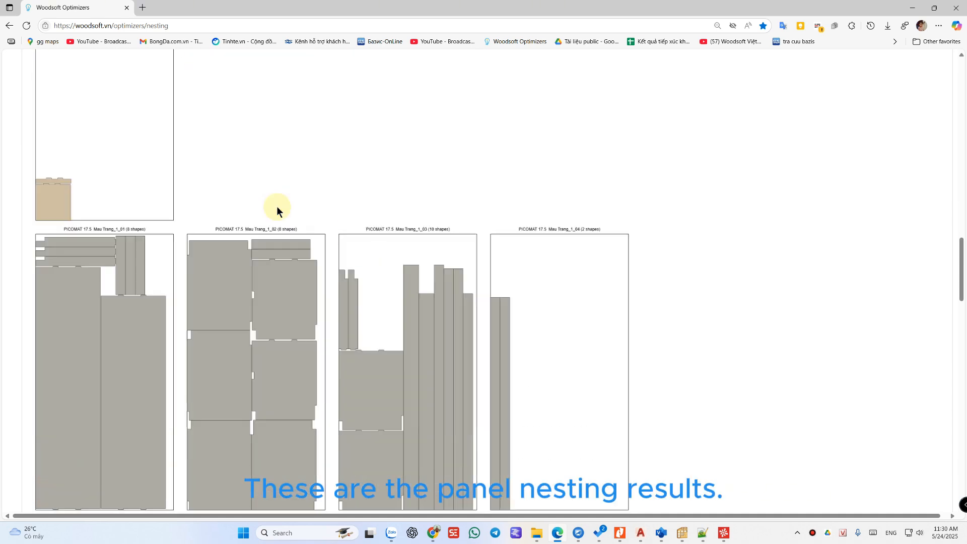
scroll(277, 207, "down", 13)
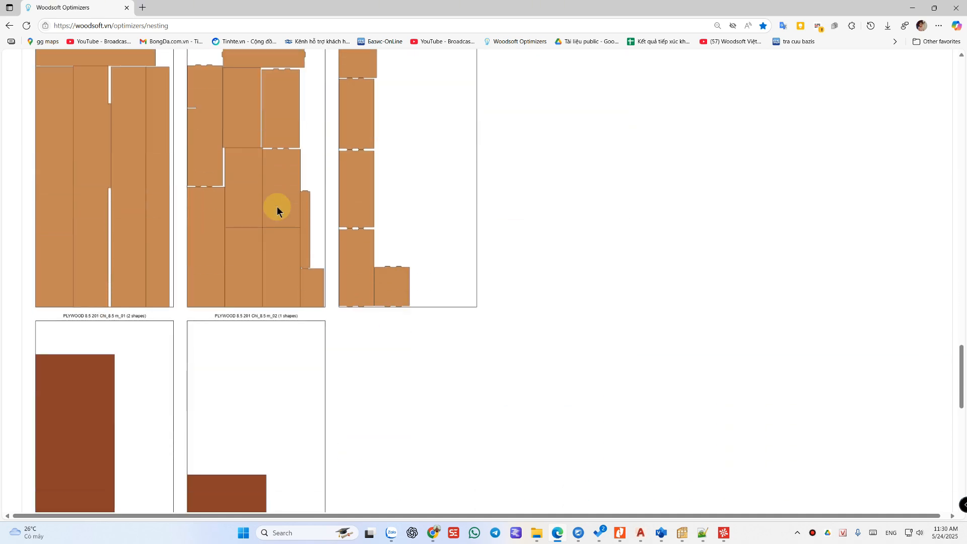
scroll(277, 207, "down", 6)
scroll(422, 200, "up", 12)
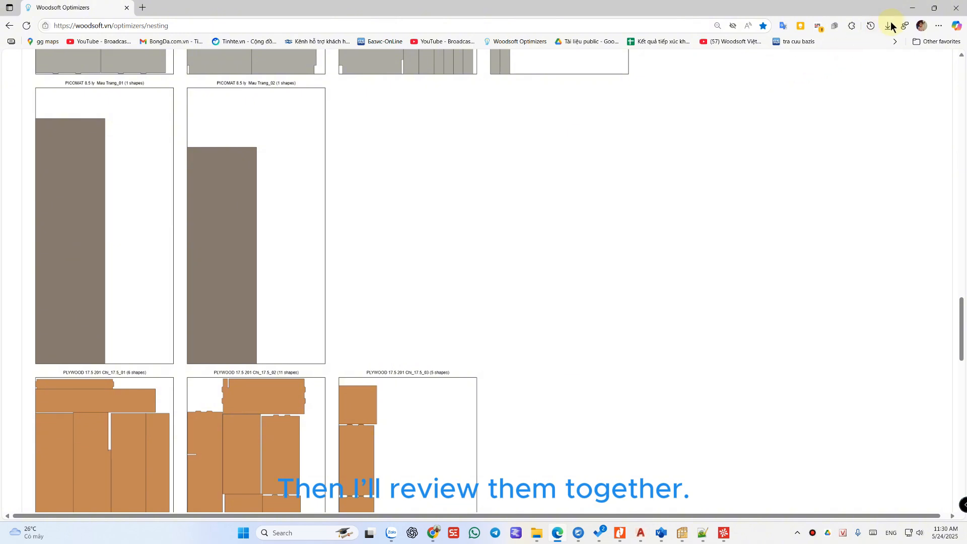
Show the downloaded BEP_CNC zip in File Explorer and extract its contents into the same folder with WinRAR.
left_click(890, 26)
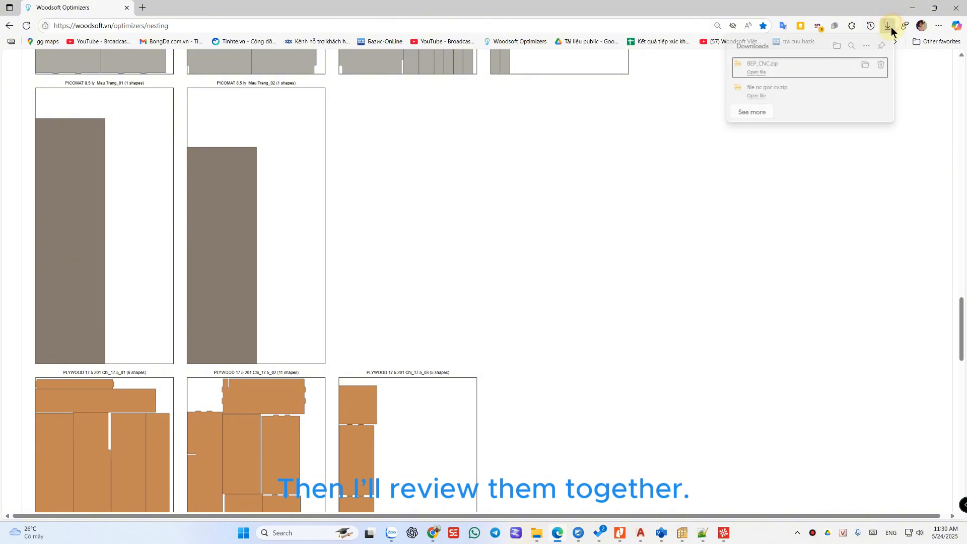
left_click(867, 66)
double_click(694, 115)
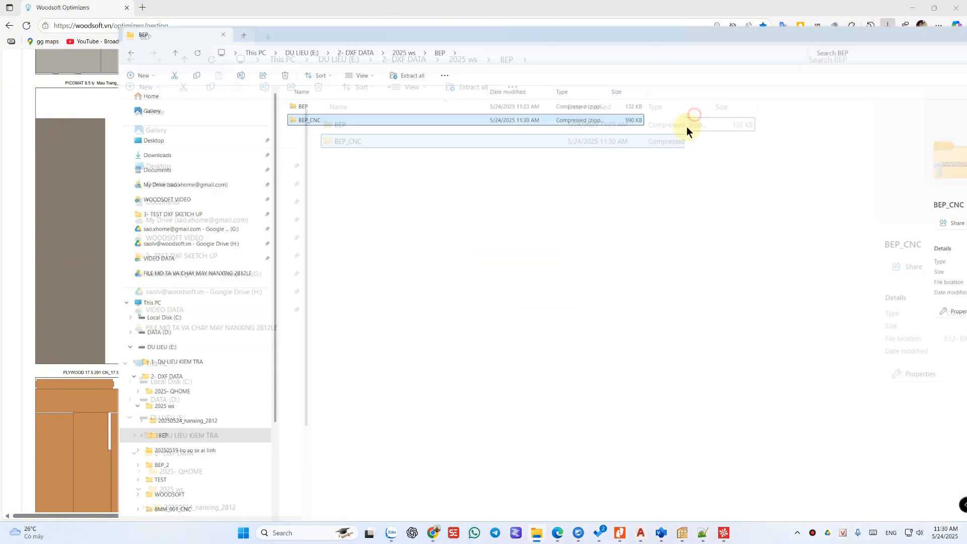
left_click(663, 537)
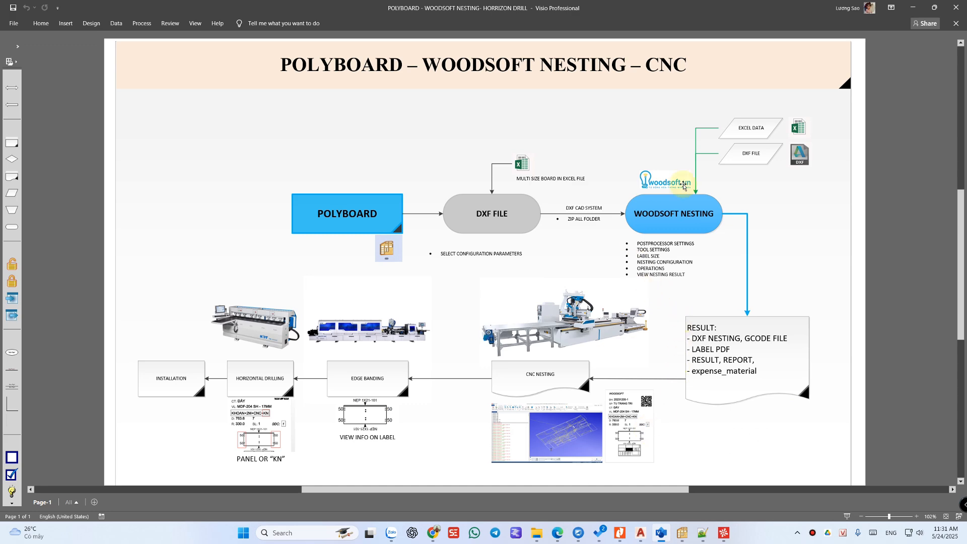
left_click(918, 14)
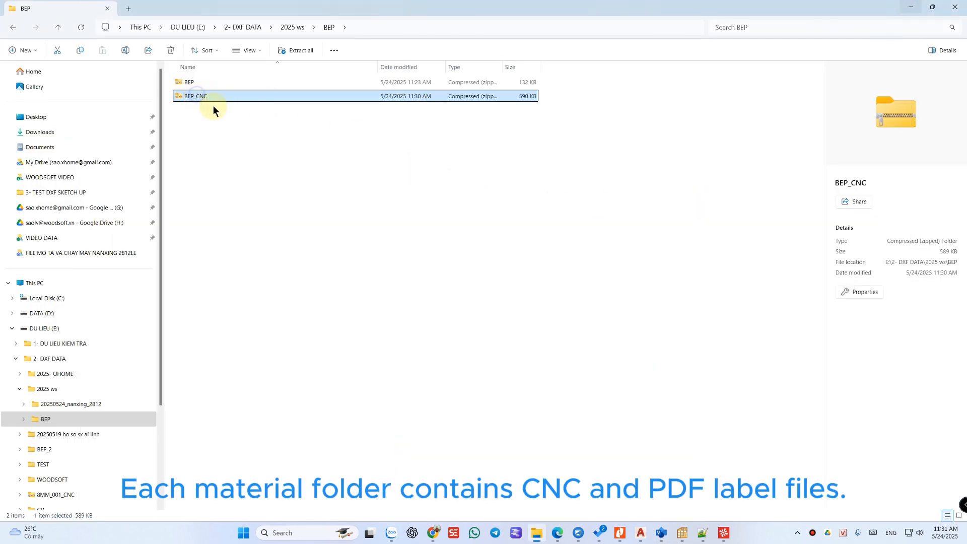
right_click(214, 101)
mouse_move(253, 343)
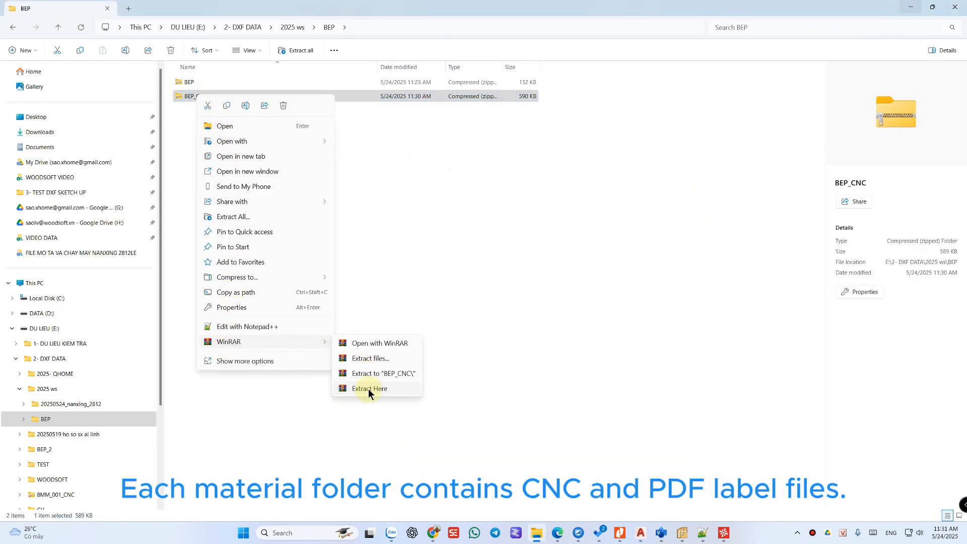
left_click(368, 392)
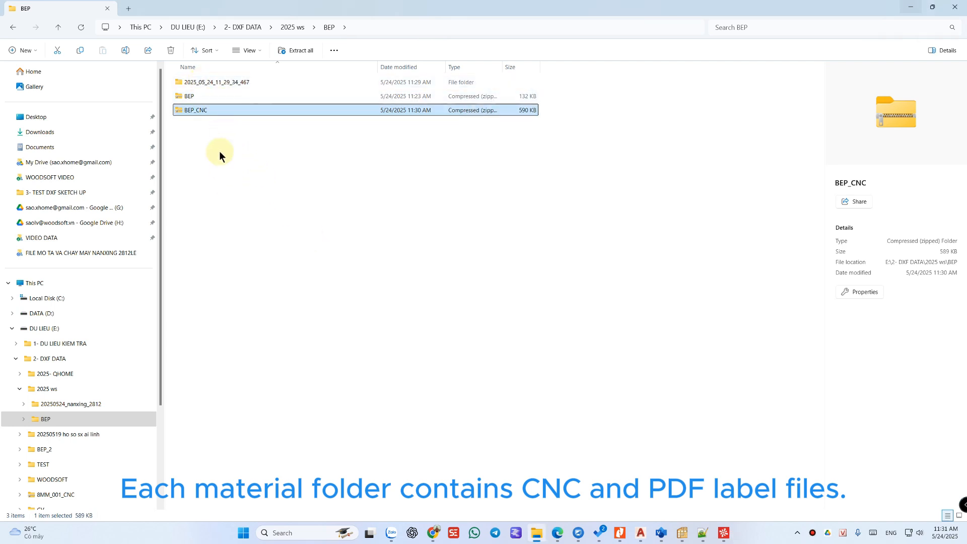
In the extracted results, go to the PICOMAT 17.5 Mau Trang_17.5 mm folder and open NC file 001_1 in CIMCO Edit.
double_click(197, 84)
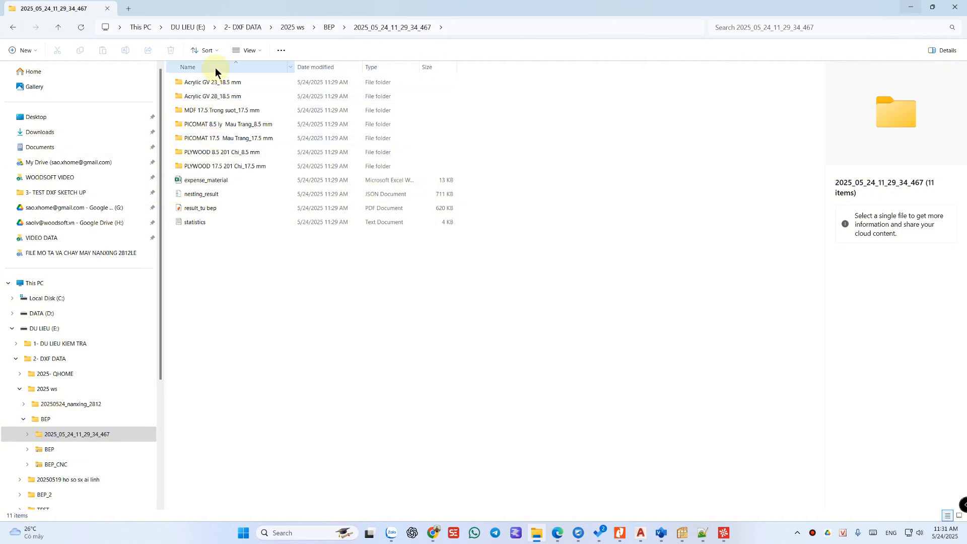
double_click(234, 138)
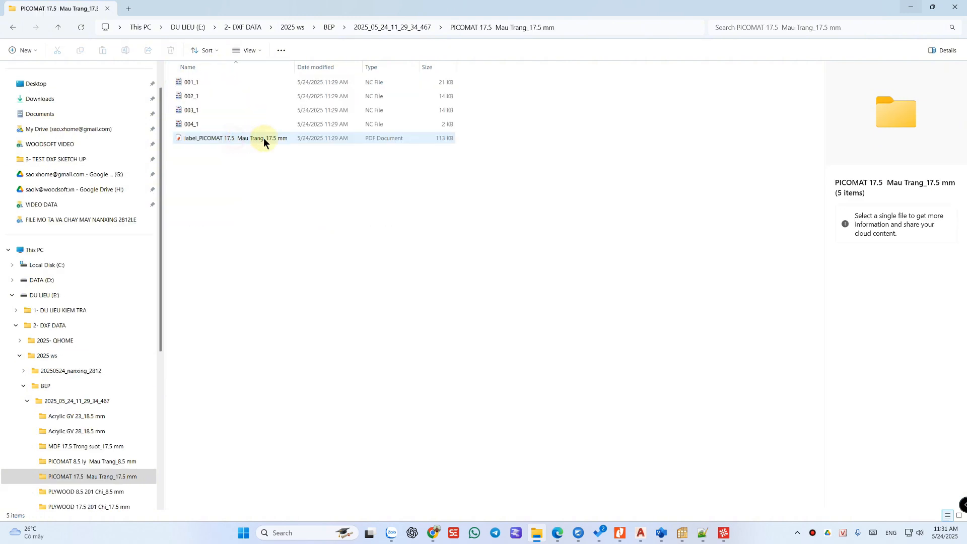
left_click(228, 137)
left_click(197, 80)
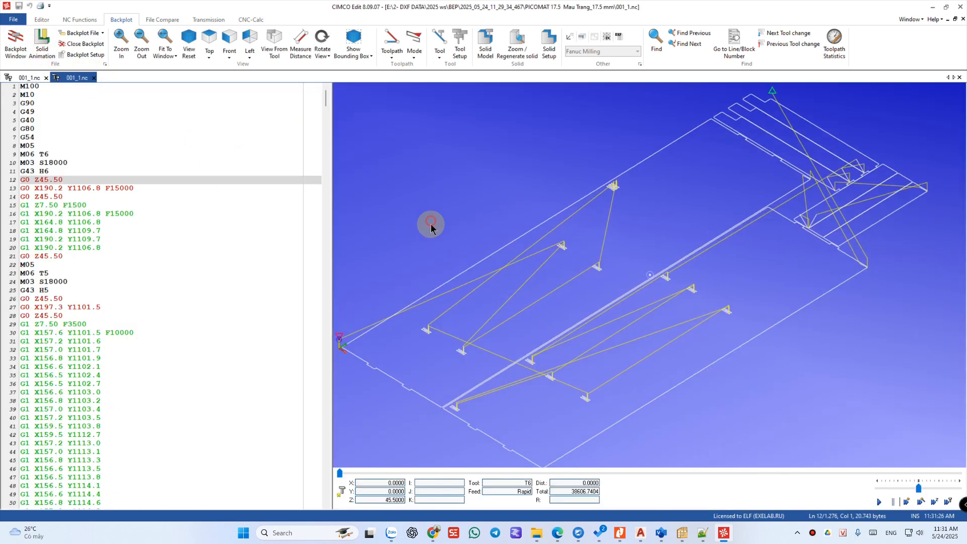
Inspect the 001_1 toolpath in the backplot and play its simulation at maximum speed, then return to File Explorer.
scroll(630, 288, "down", 1)
scroll(881, 267, "up", 6)
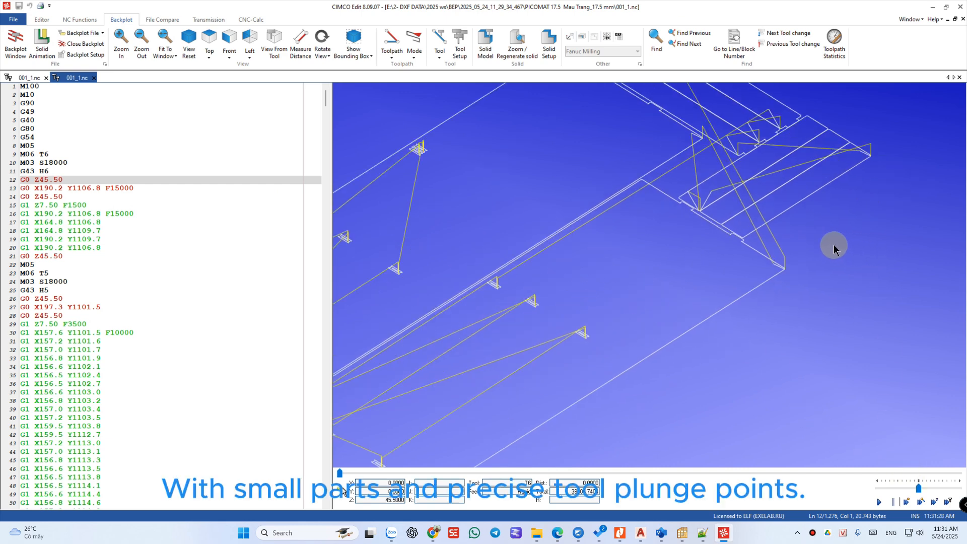
scroll(787, 327, "down", 6)
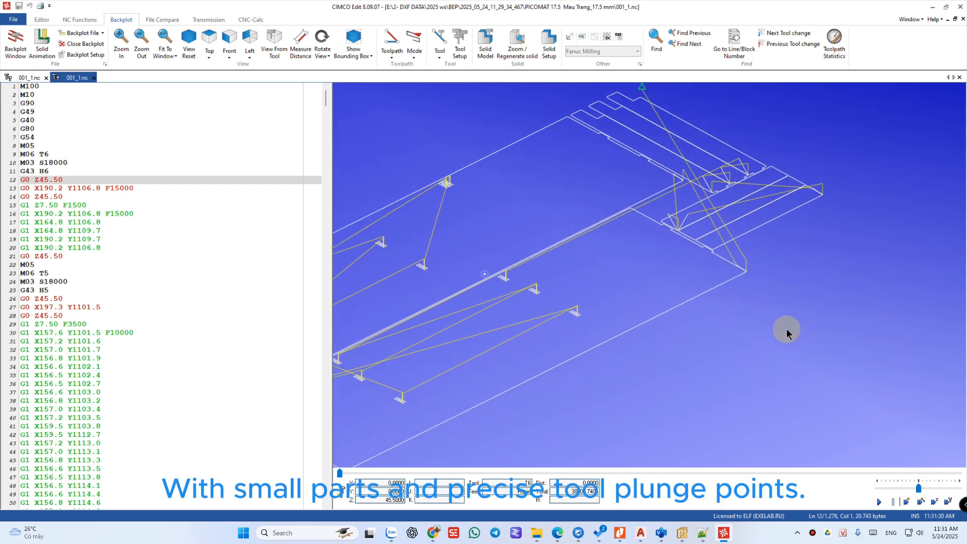
left_click_drag(763, 359, 815, 410)
left_click(880, 502)
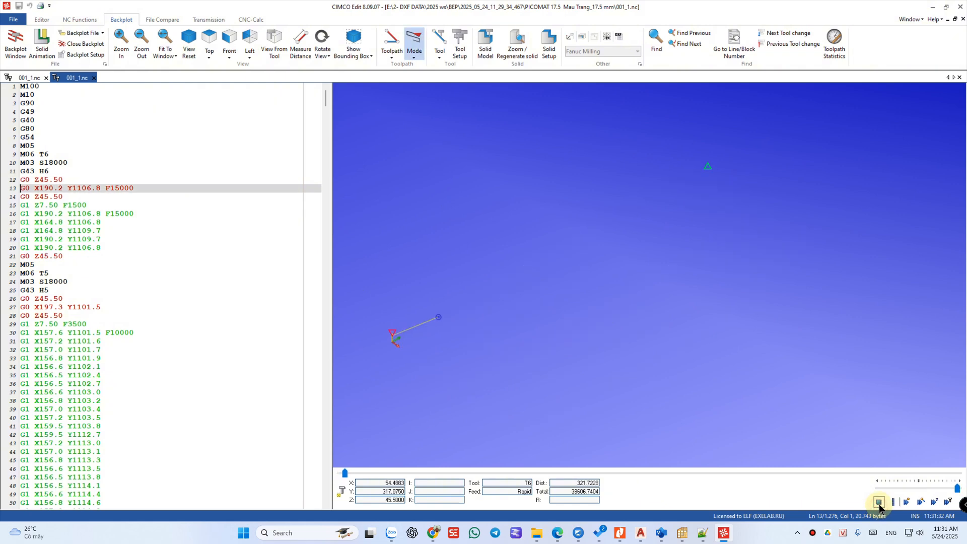
left_click_drag(919, 488, 959, 489)
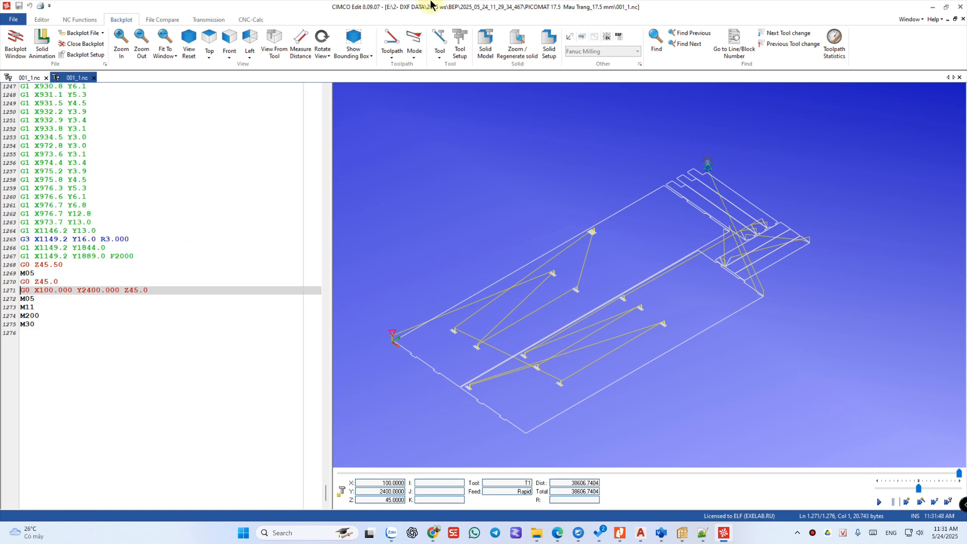
left_click(935, 7)
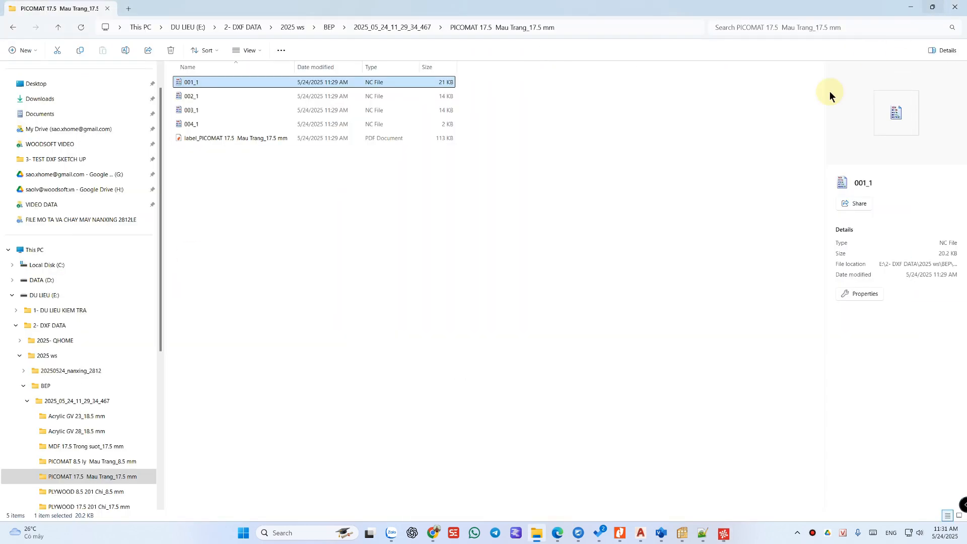
Open the label PDF of PICOMAT 17.5 Mau Trang_17.5 mm in a maximized Nitro Pro window and examine the part labels.
left_click(392, 218)
double_click(214, 138)
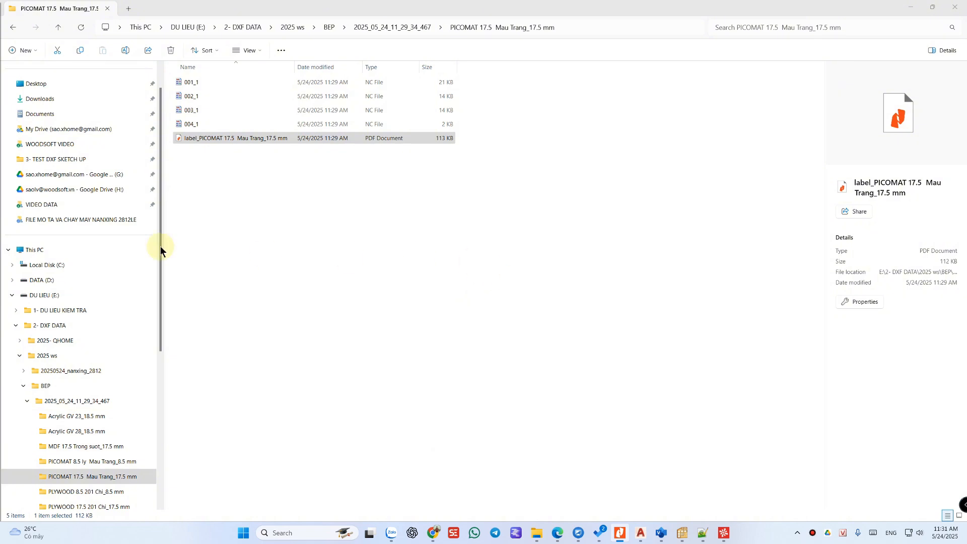
left_click_drag(0, 82, 505, 91)
double_click(506, 91)
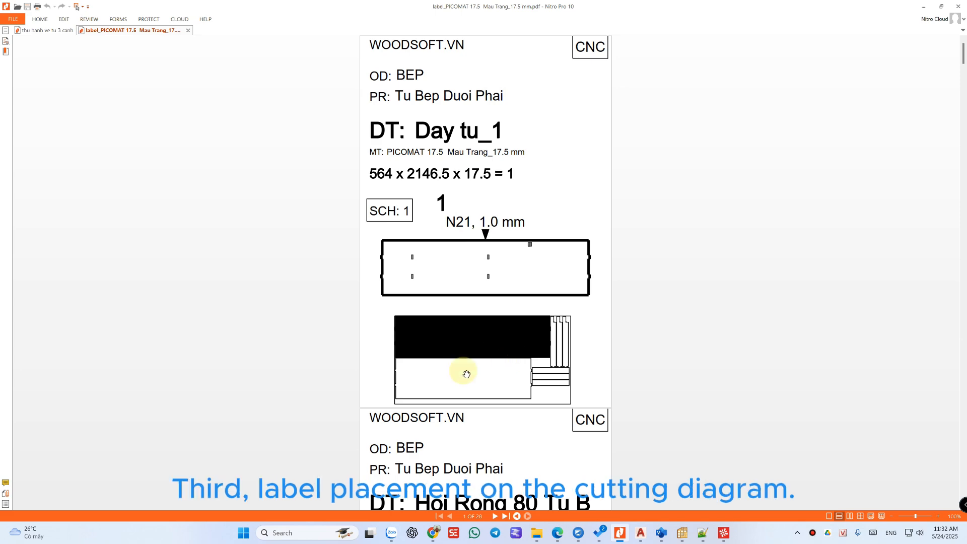
scroll(486, 360, "down", 3)
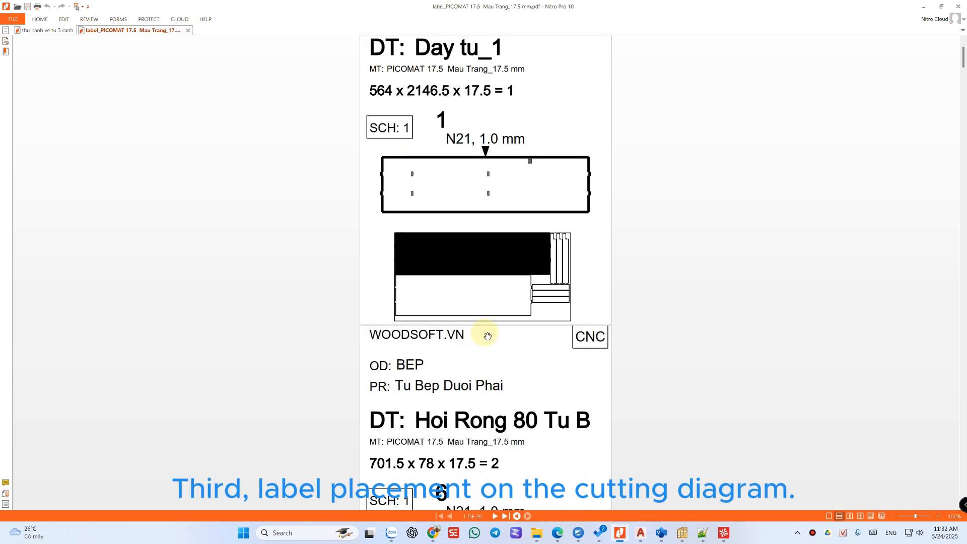
Examine the remaining PICOMAT 17.5 Mau Trang_17.5 mm labels for each part's placement on the cutting diagram, returning to File Explorer.
scroll(488, 337, "down", 15)
scroll(489, 320, "up", 6)
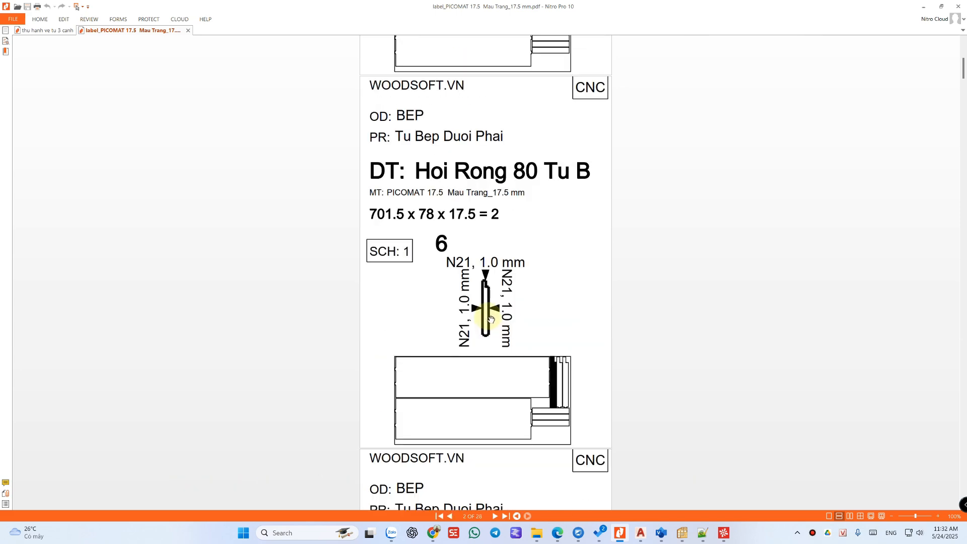
scroll(491, 319, "down", 20)
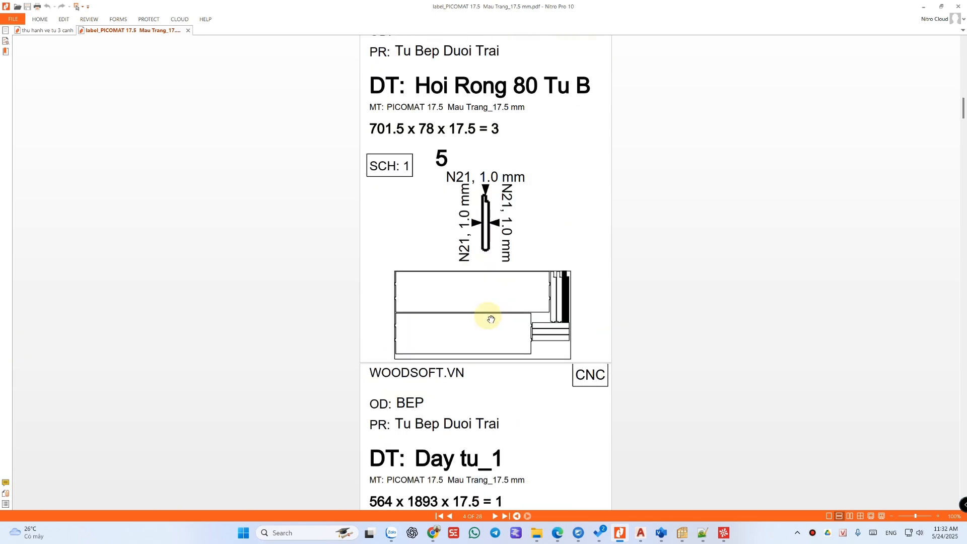
scroll(491, 320, "down", 20)
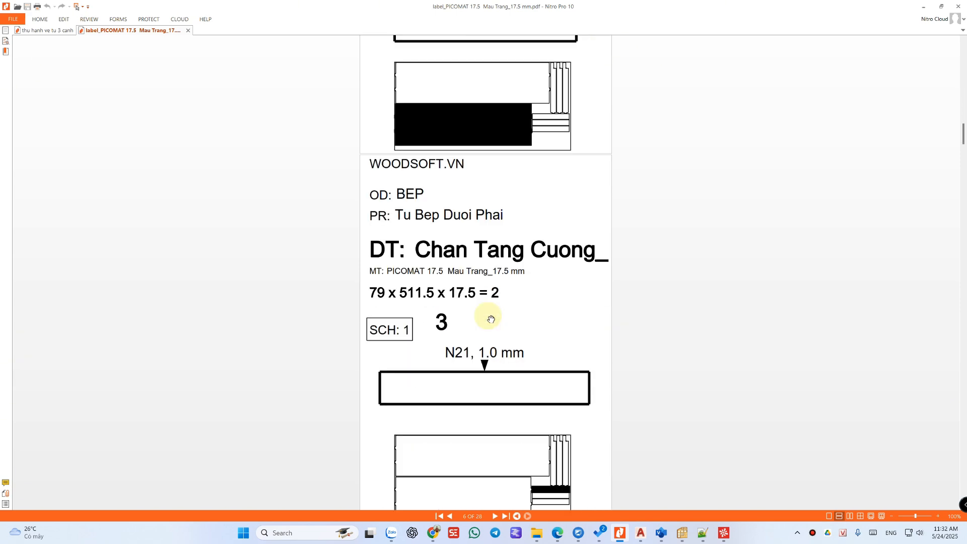
scroll(491, 319, "down", 15)
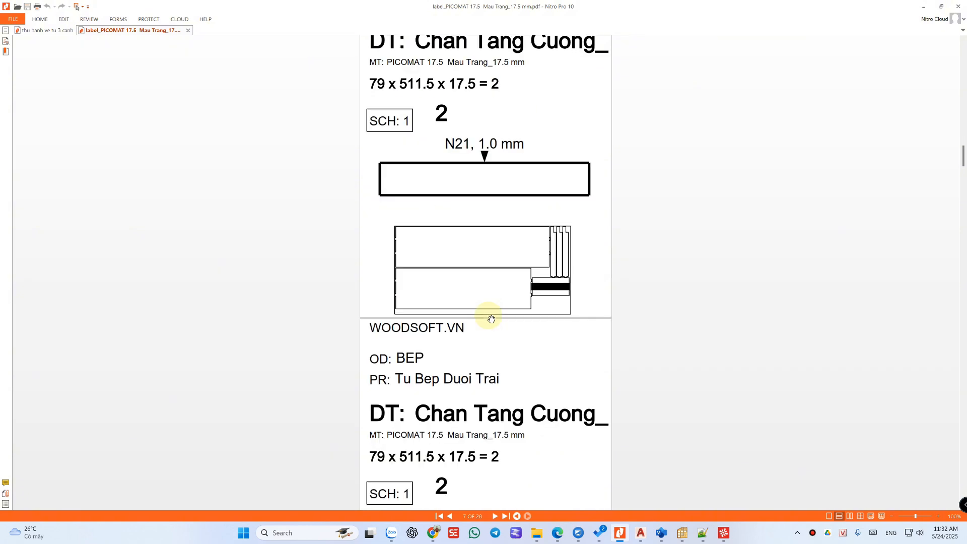
scroll(518, 302, "up", 3)
left_click(924, 7)
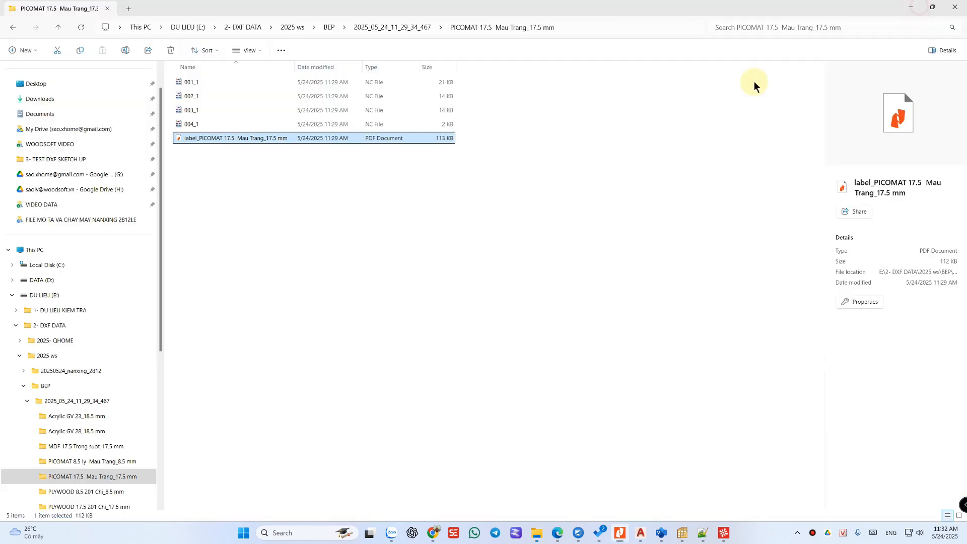
From the 2025_05_24_11_29_34_467 results folder, look into the PLYWOOD 8.5 201 Chi_8.5 mm folder and return to the results.
left_click(438, 308)
left_click(404, 27)
double_click(217, 154)
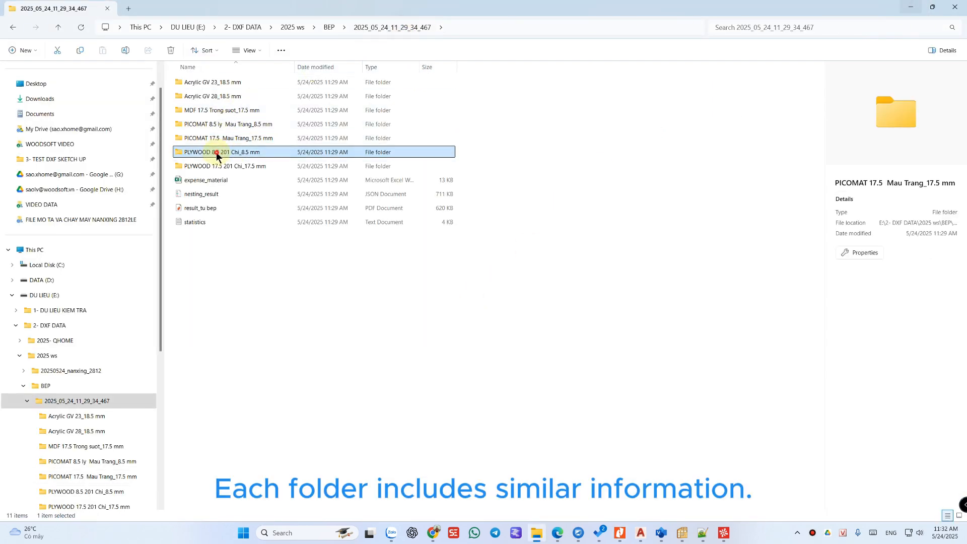
left_click(399, 27)
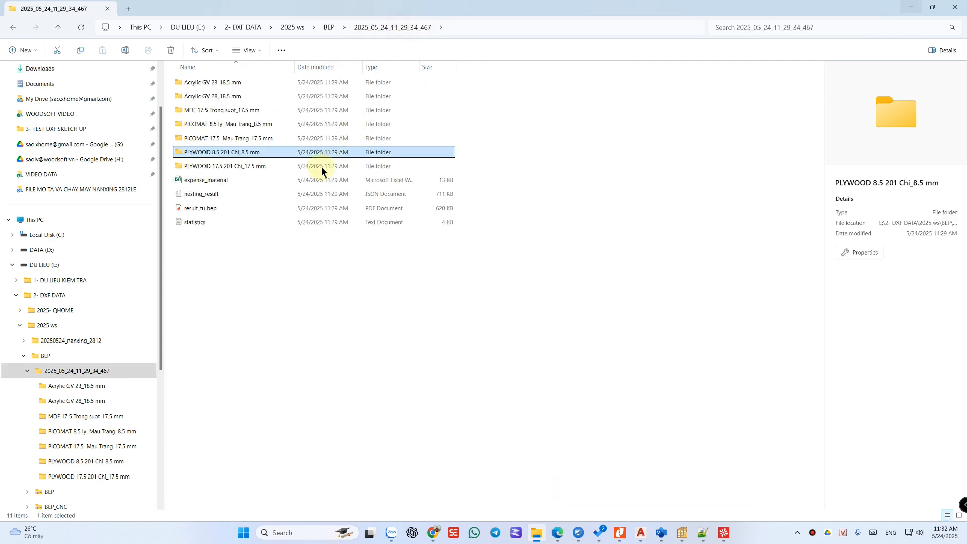
Open NC file 001_0 from the PLYWOOD 17.5 201 Chi_17.5 mm folder in CIMCO Edit and inspect its flip-side toolpath.
double_click(250, 167)
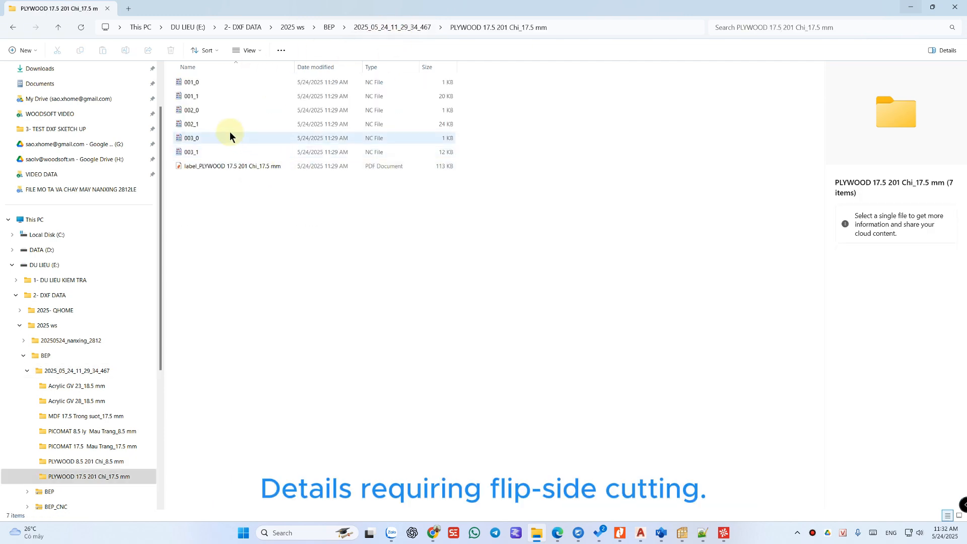
left_click(192, 82)
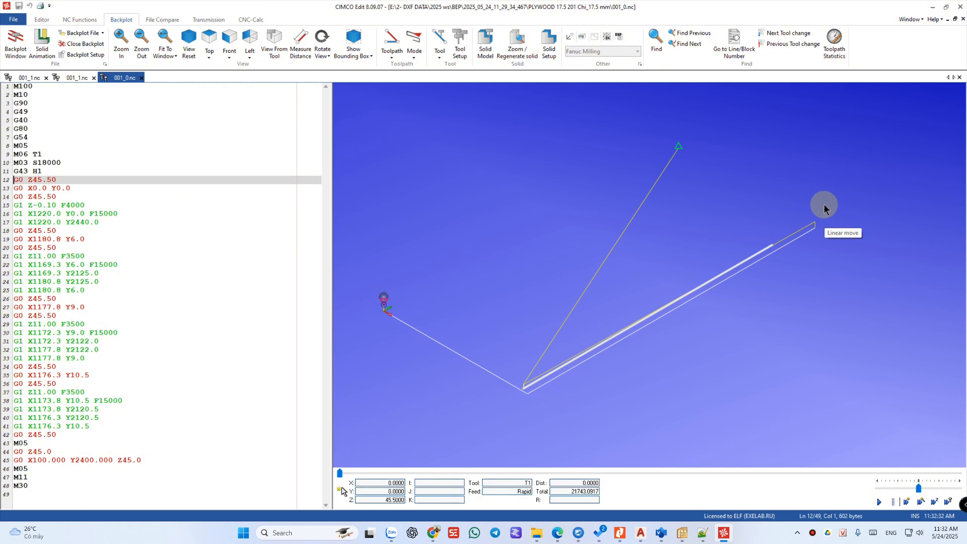
scroll(587, 395, "up", 2)
scroll(499, 396, "down", 4)
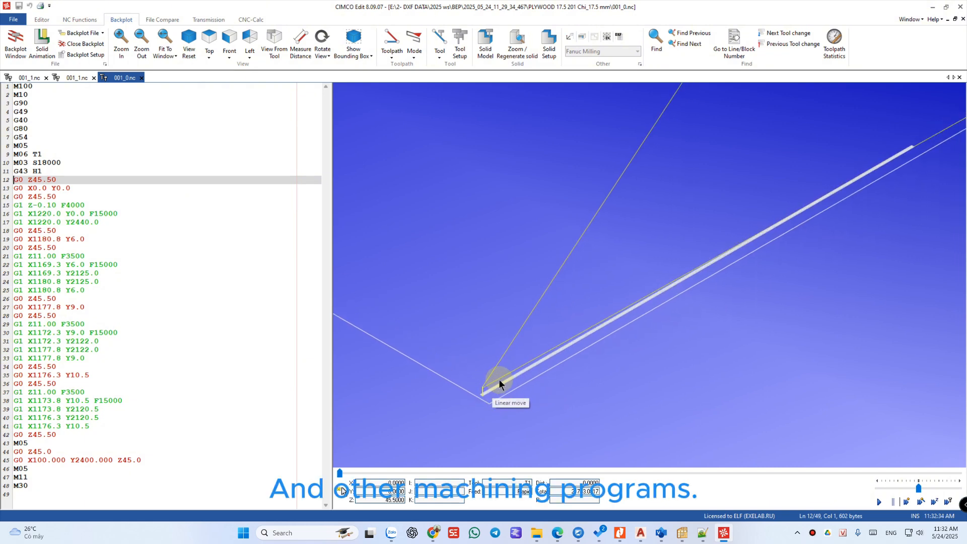
scroll(748, 255, "up", 1)
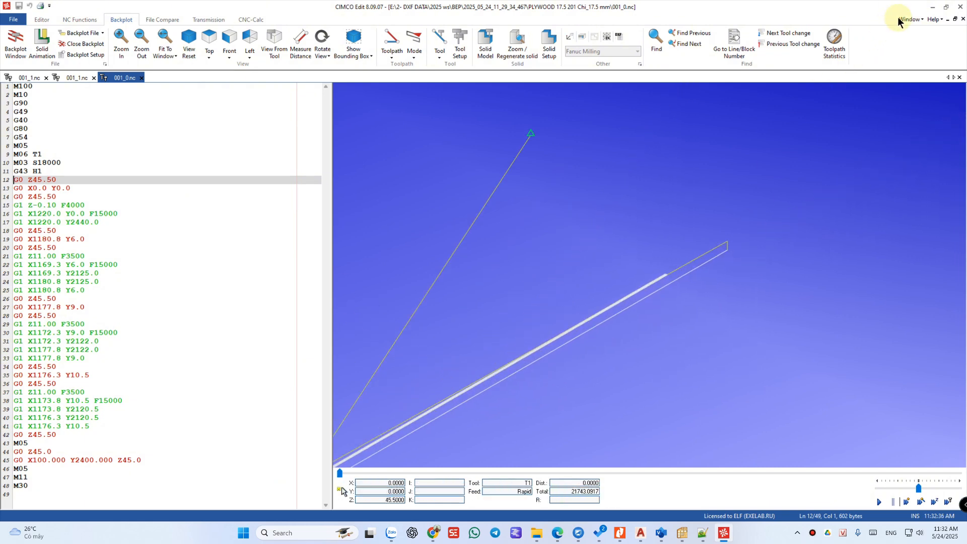
left_click(933, 10)
Open the label PDF of PLYWOOD 17.5 201 Chi_17.5 mm in Nitro Pro and examine the double-sided part's label.
left_click(310, 259)
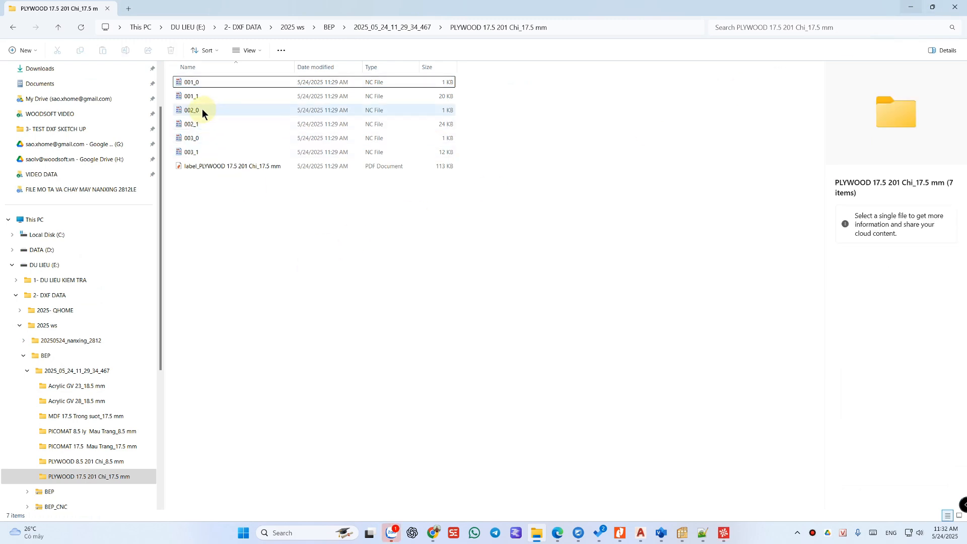
double_click(237, 167)
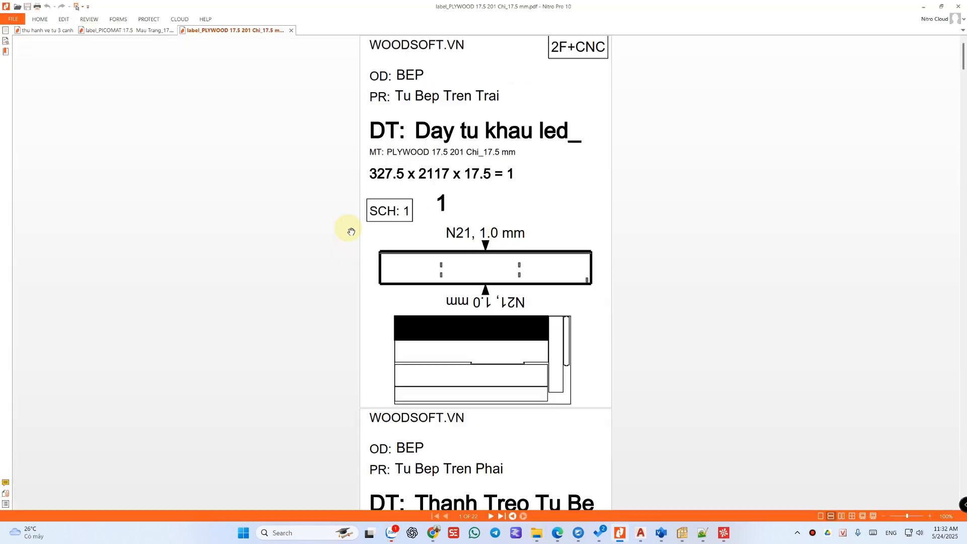
scroll(528, 246, "down", 10)
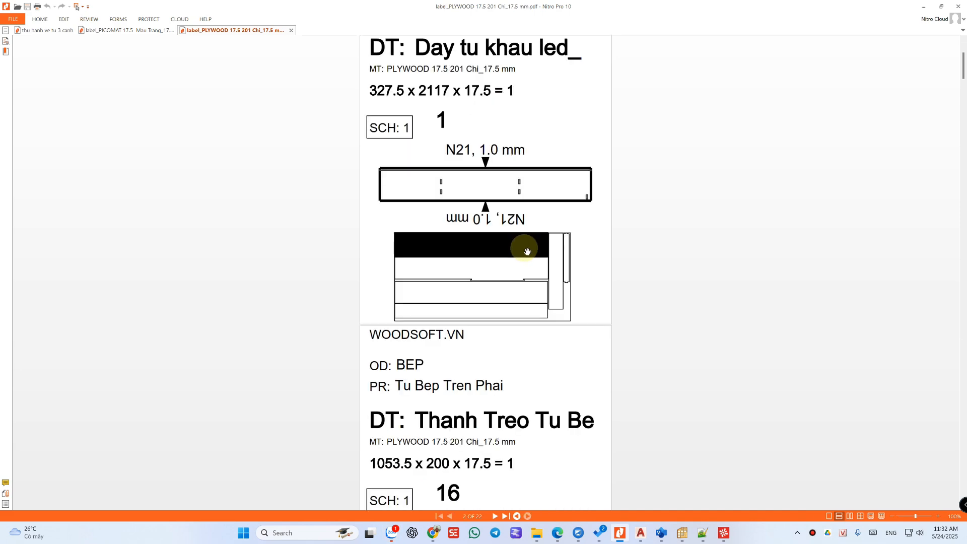
scroll(540, 232, "up", 4)
left_click(939, 5)
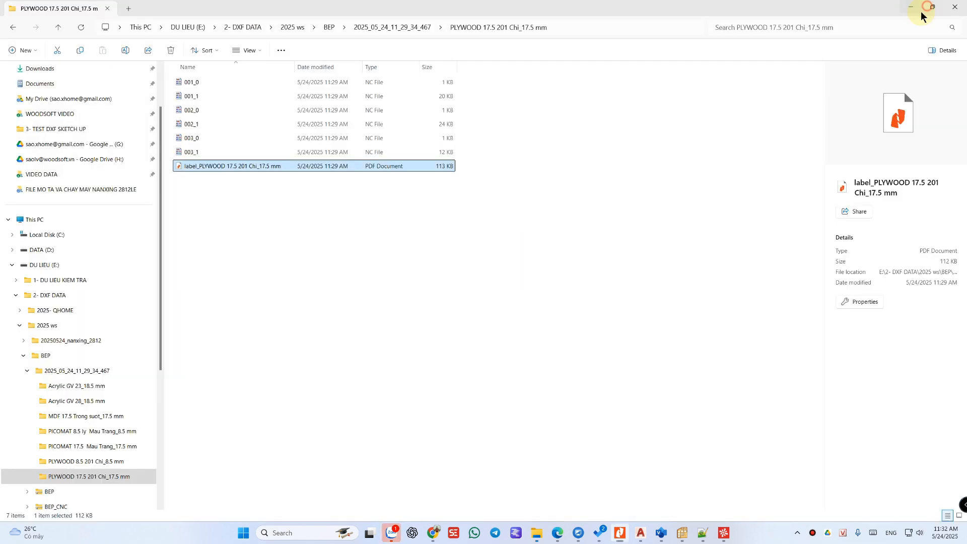
Open expense_material from the results folder in Excel and review the Expense material and Product expense sheets.
left_click(559, 279)
left_click(384, 27)
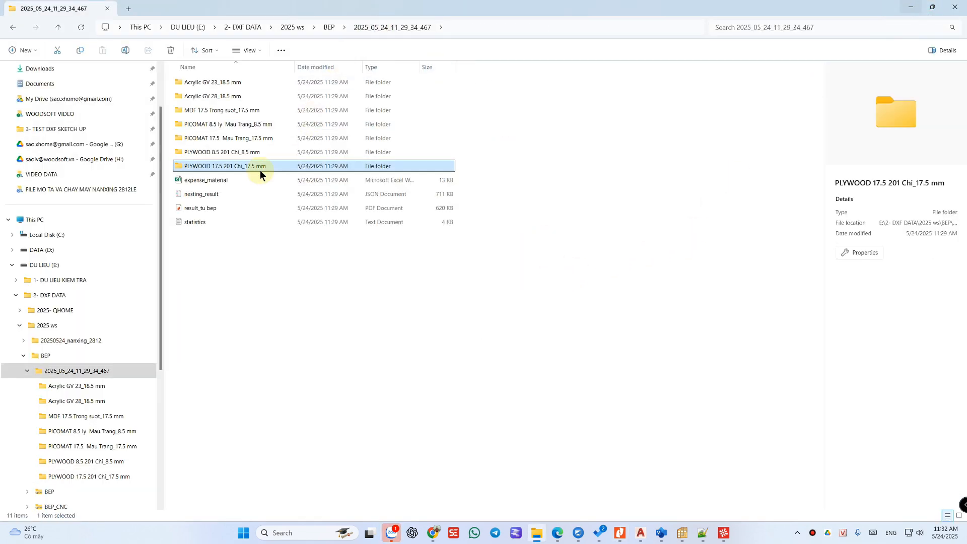
double_click(211, 182)
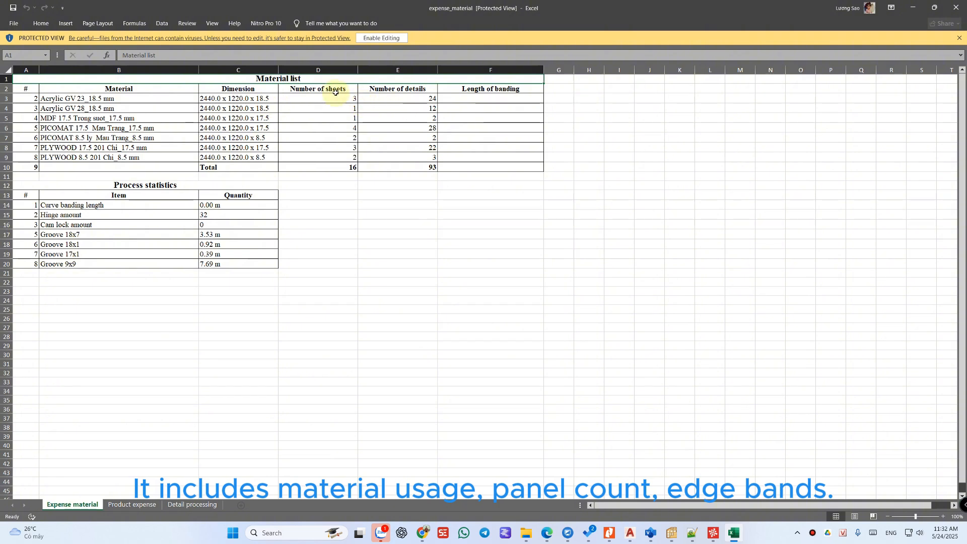
left_click_drag(336, 99, 339, 156)
left_click(323, 225)
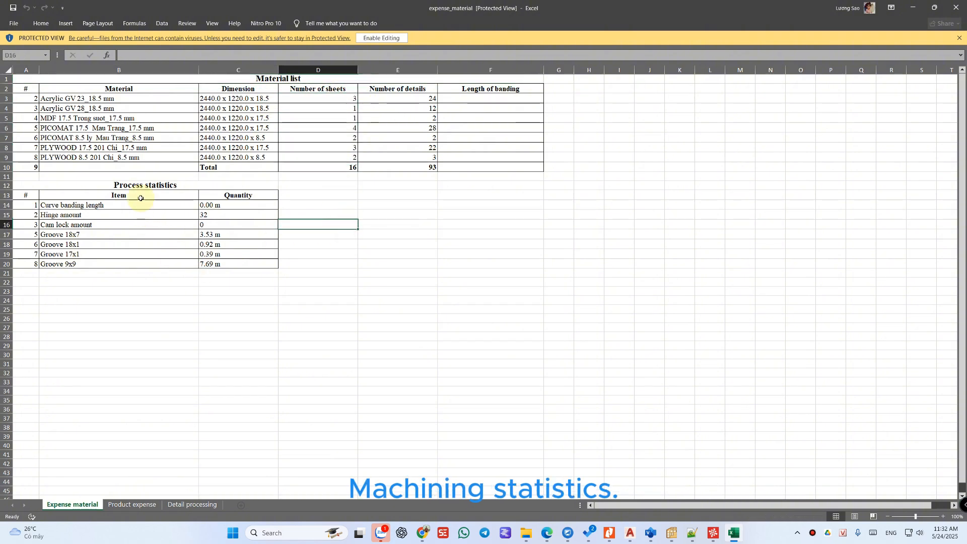
left_click(125, 505)
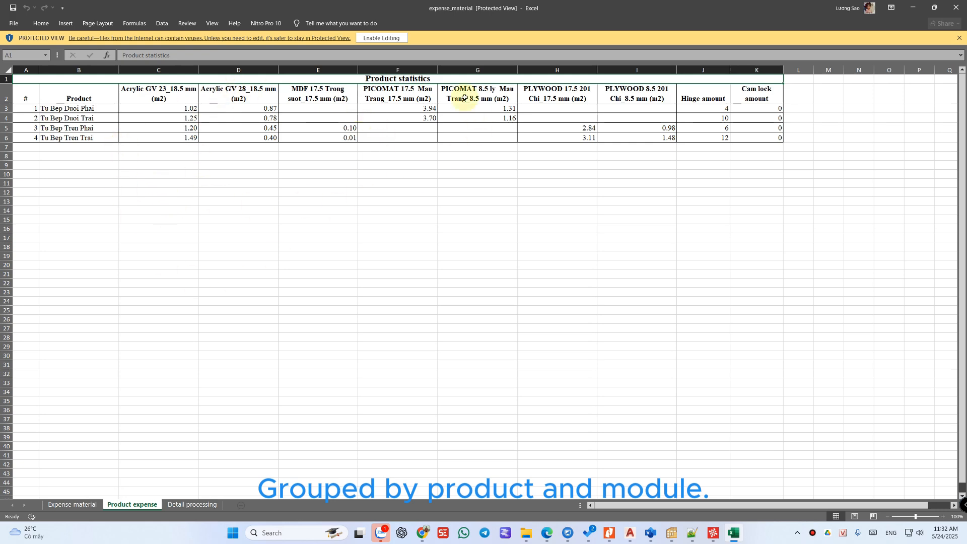
On the Detail processing sheet, widen the File name column and review the parts' operations and cutting schemas.
left_click(193, 504)
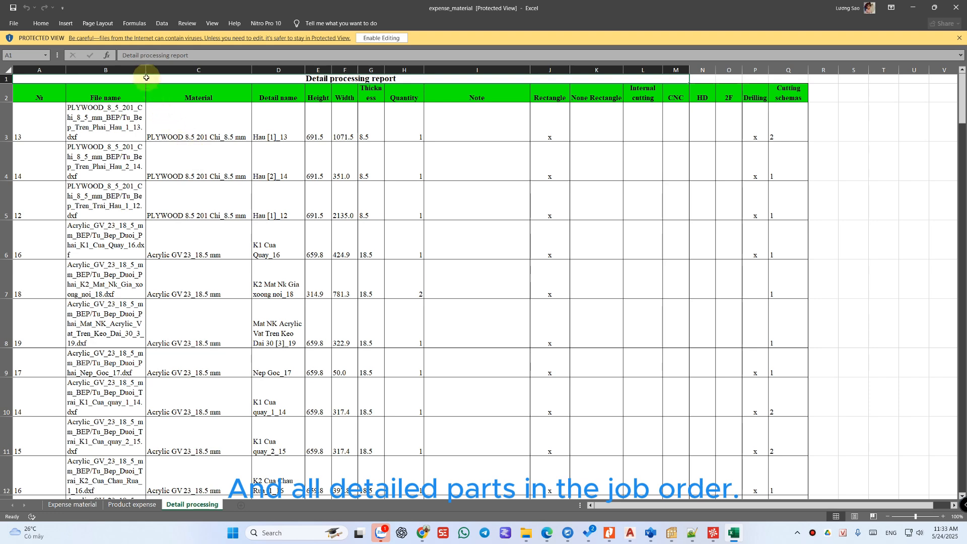
left_click_drag(145, 69, 200, 70)
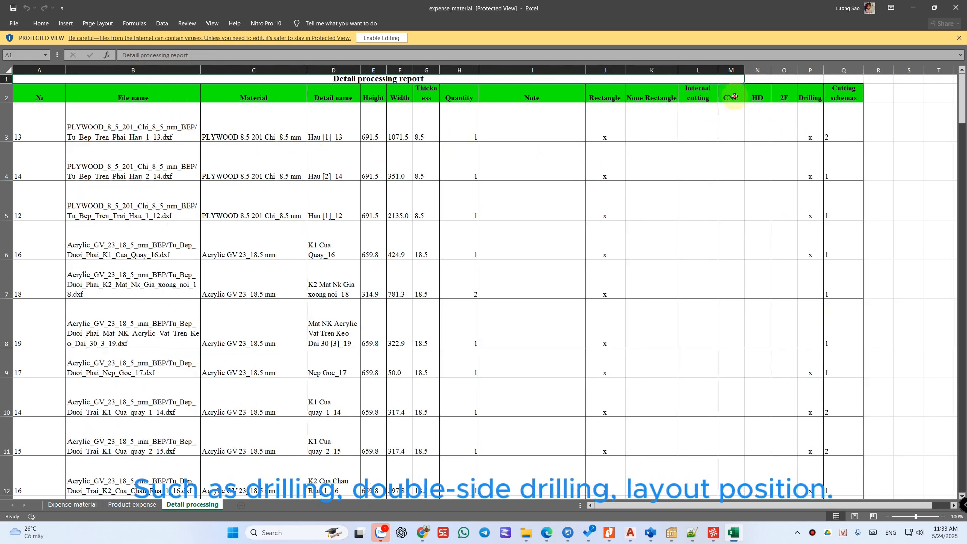
left_click(827, 96)
scroll(823, 121, "down", 7)
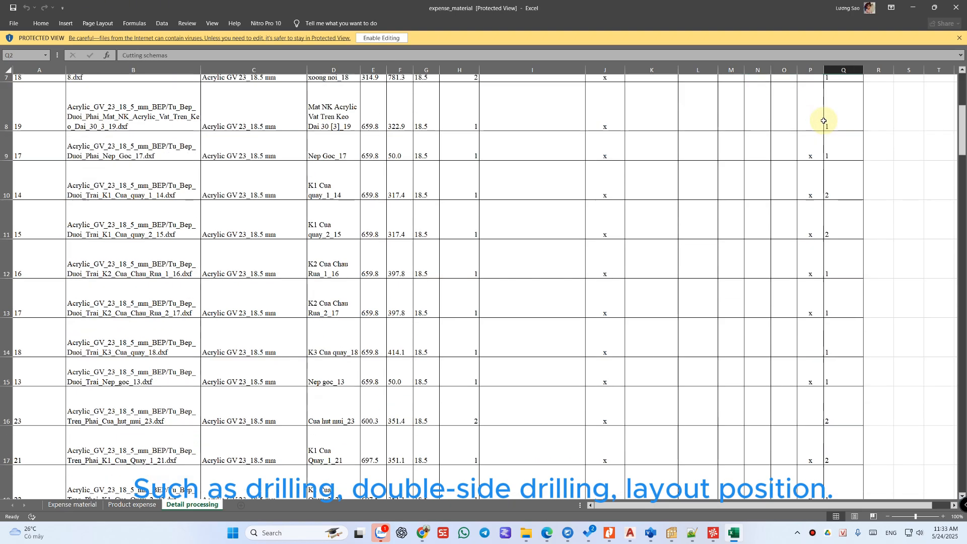
scroll(831, 121, "up", 7)
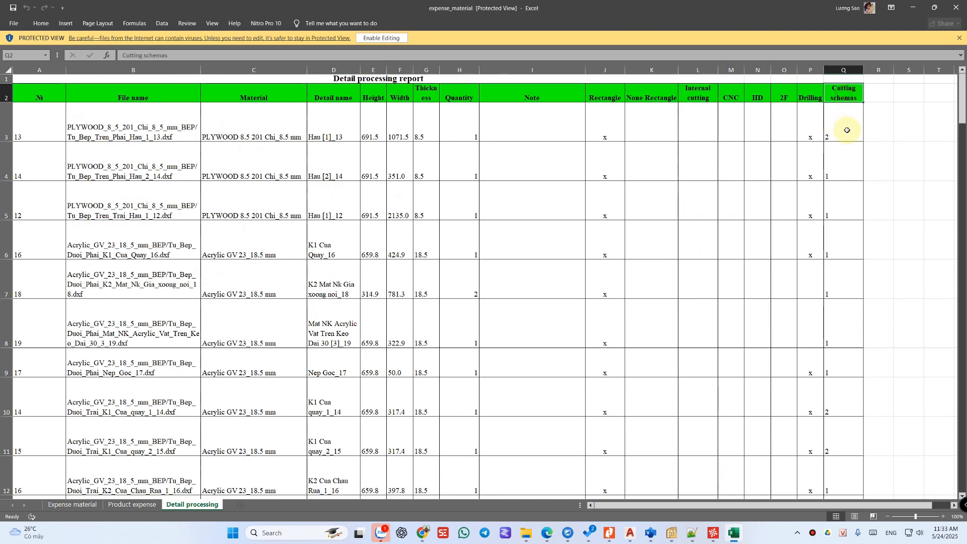
scroll(847, 130, "down", 14)
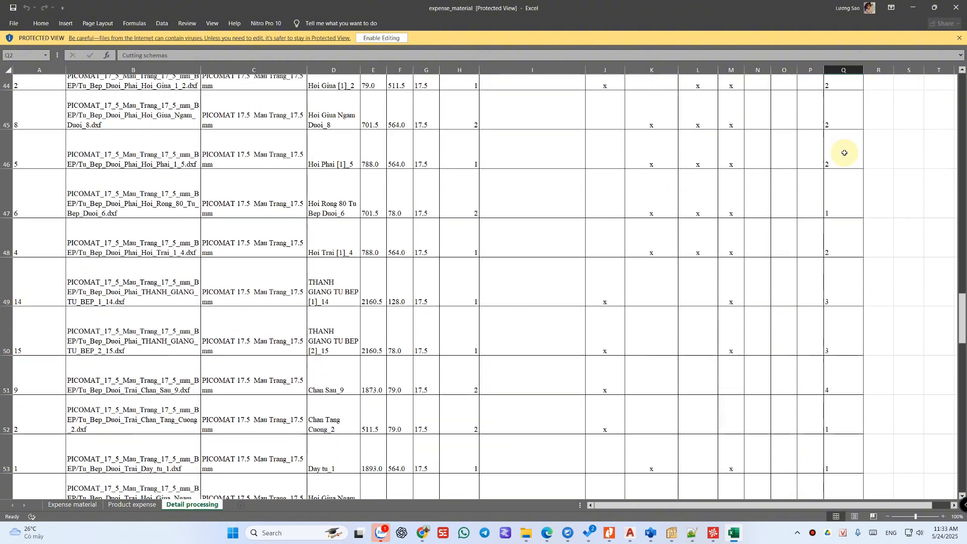
scroll(845, 153, "down", 8)
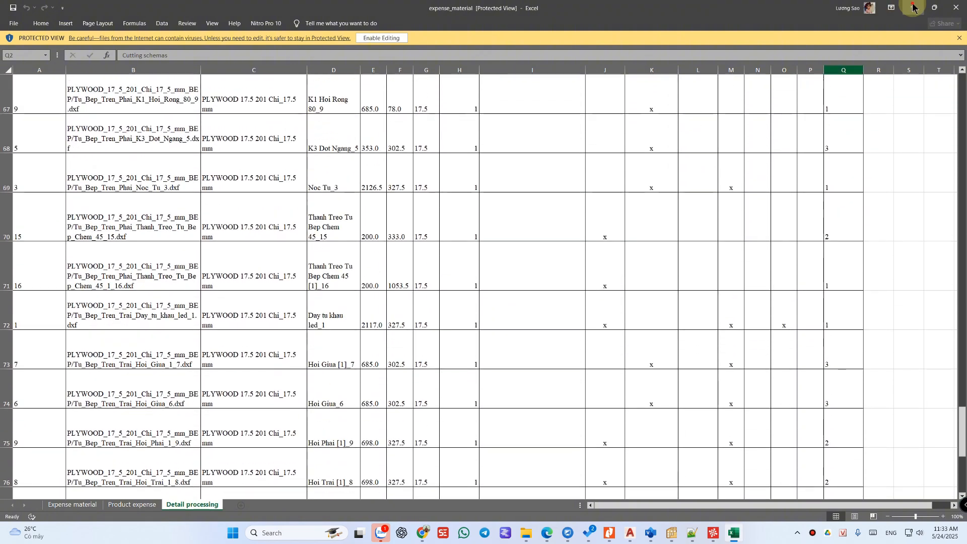
left_click(914, 7)
Open the result_tu bep PDF from the results folder and review its error logs, tool configuration, material list and process statistics.
left_click(357, 302)
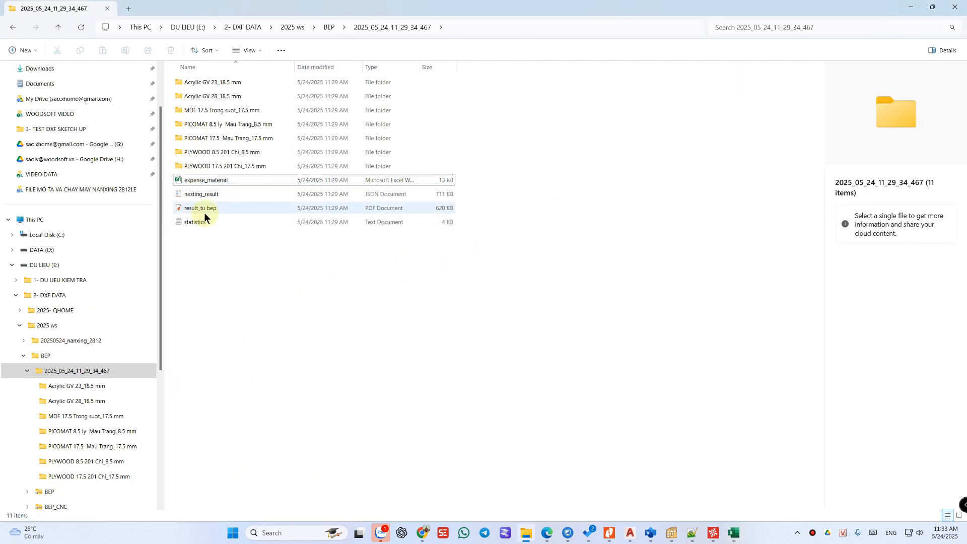
double_click(204, 208)
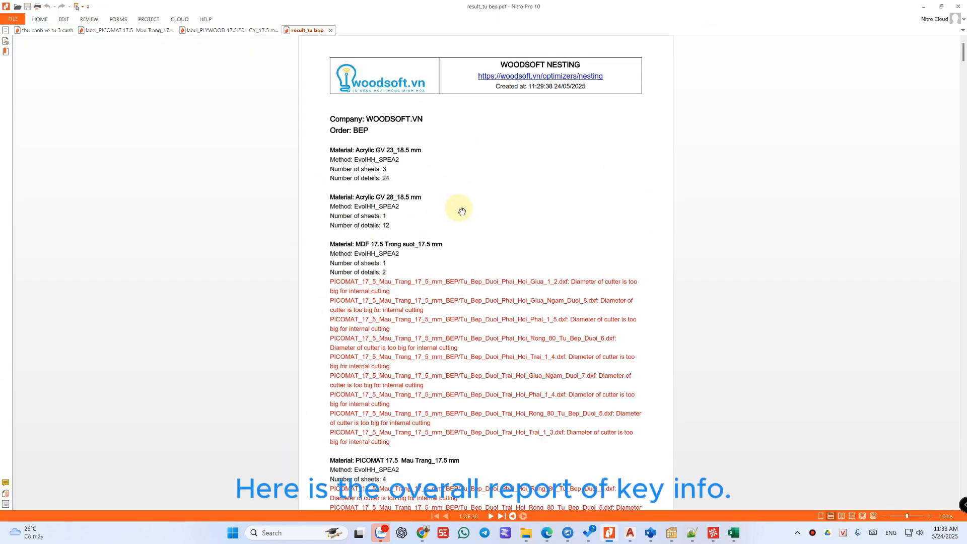
scroll(461, 209, "down", 1, "ctrl")
scroll(464, 201, "down", 2)
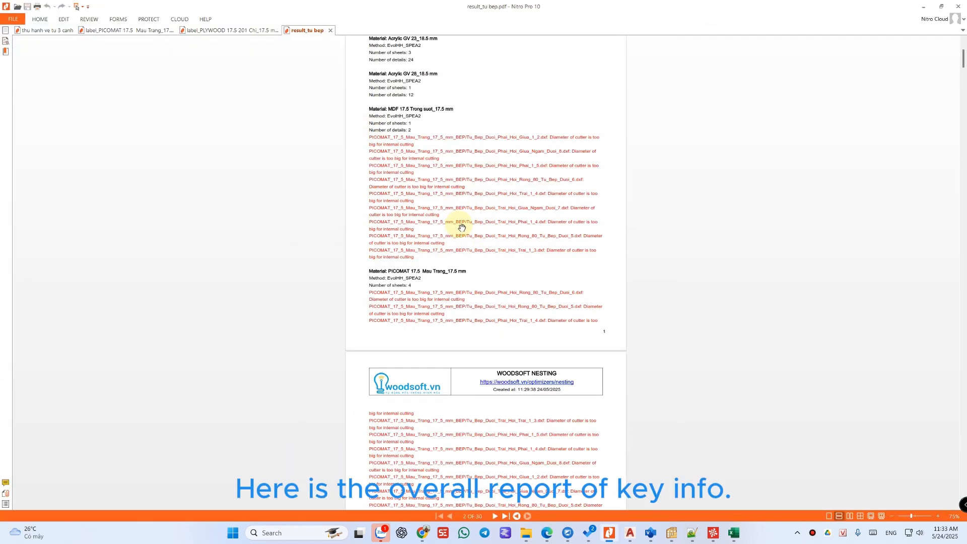
scroll(472, 202, "down", 1)
scroll(471, 203, "down", 2)
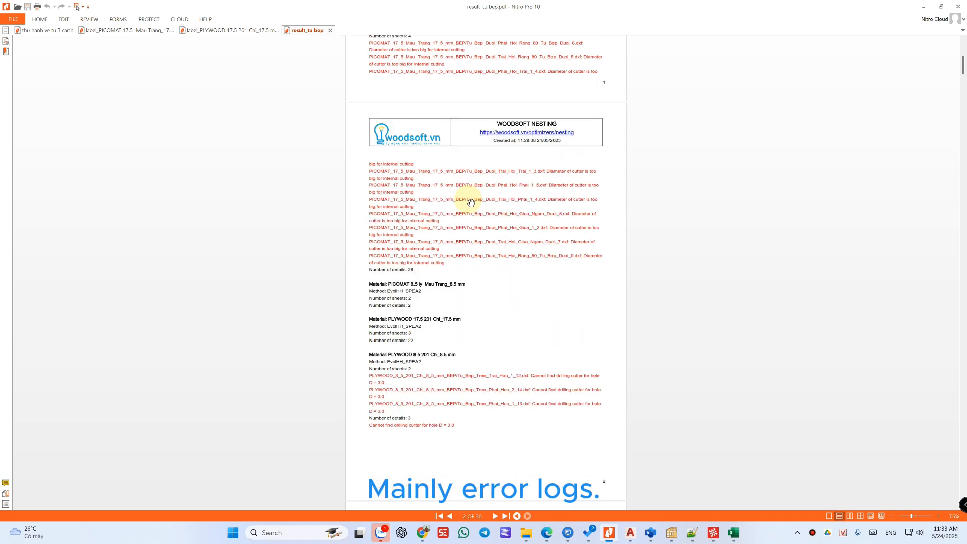
scroll(471, 202, "down", 6)
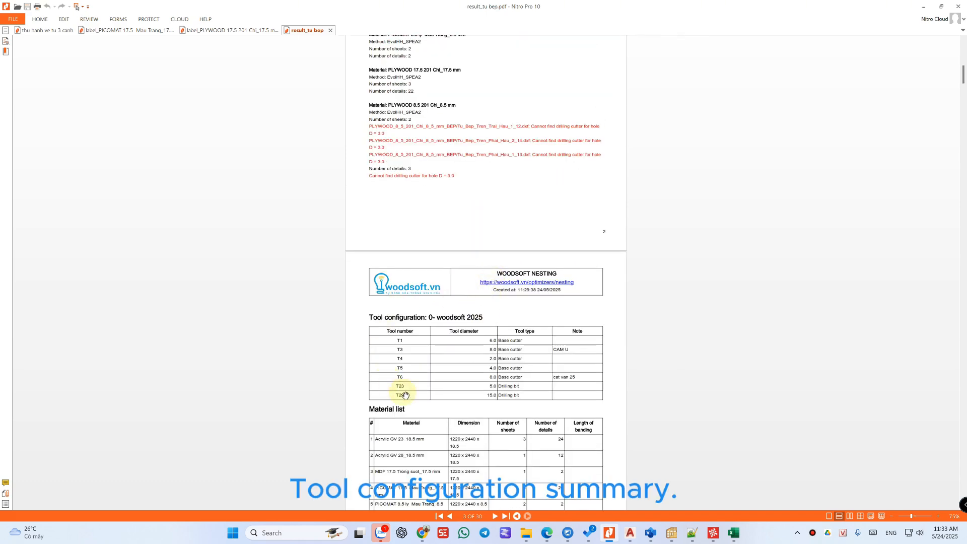
scroll(524, 384, "down", 4)
scroll(519, 354, "down", 6)
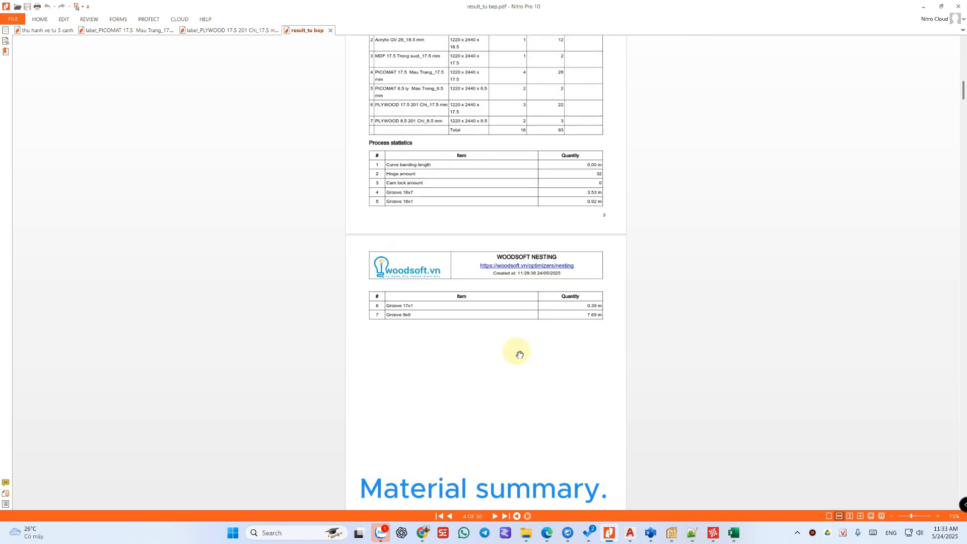
Review the sheet list and the detail list in the result_tu bep report.
scroll(468, 199, "down", 14)
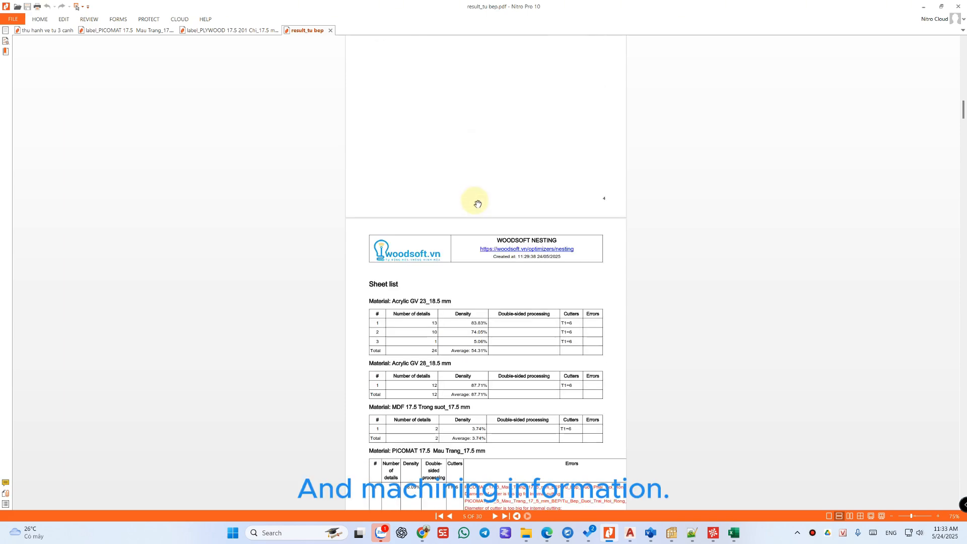
scroll(481, 184, "down", 20)
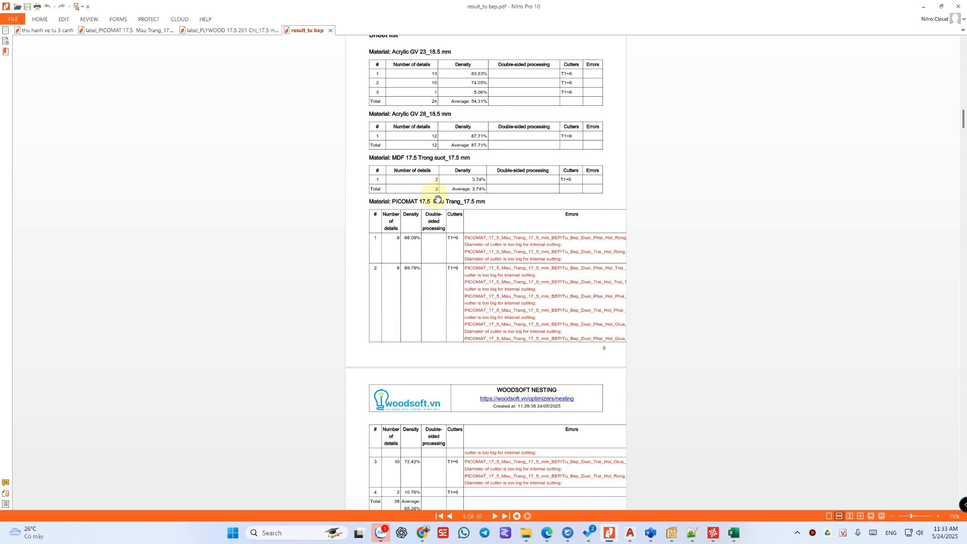
scroll(499, 215, "down", 12)
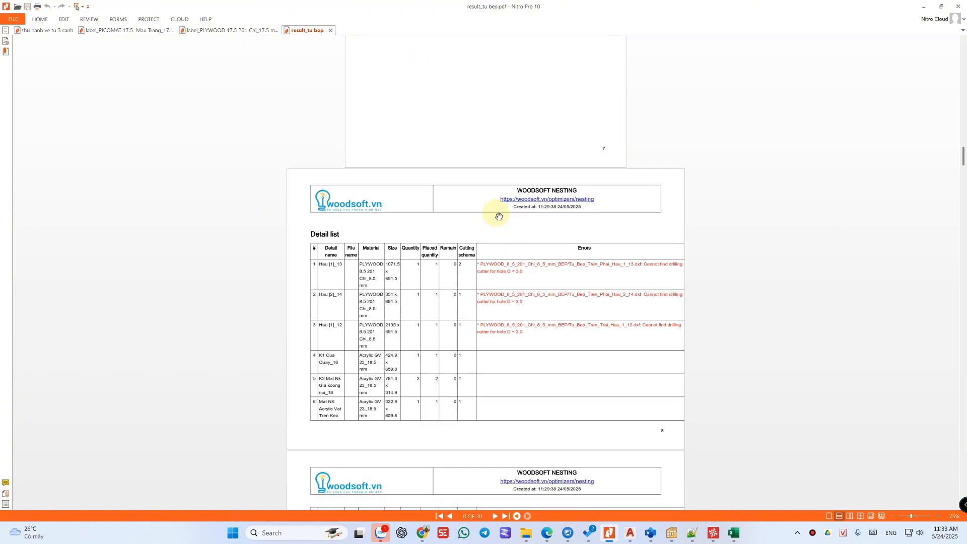
scroll(469, 184, "down", 20)
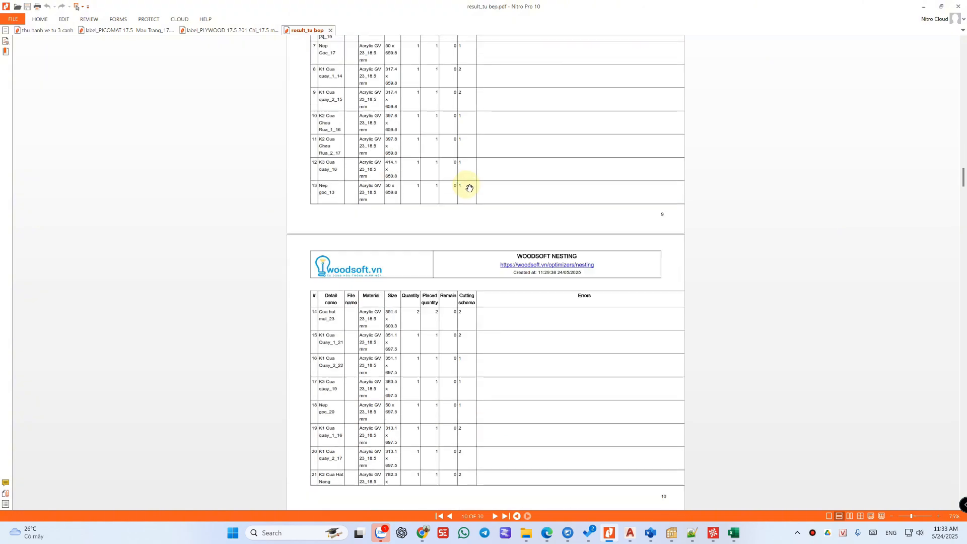
scroll(473, 195, "down", 20)
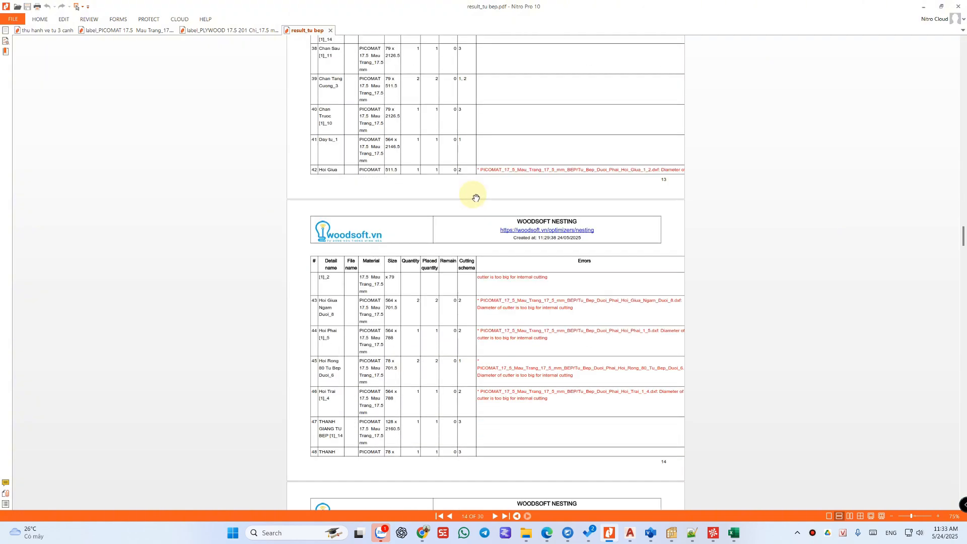
Examine the Acrylic GV 23_18.5 mm #1 layout in the report's Cutting schemas section.
scroll(478, 202, "down", 20)
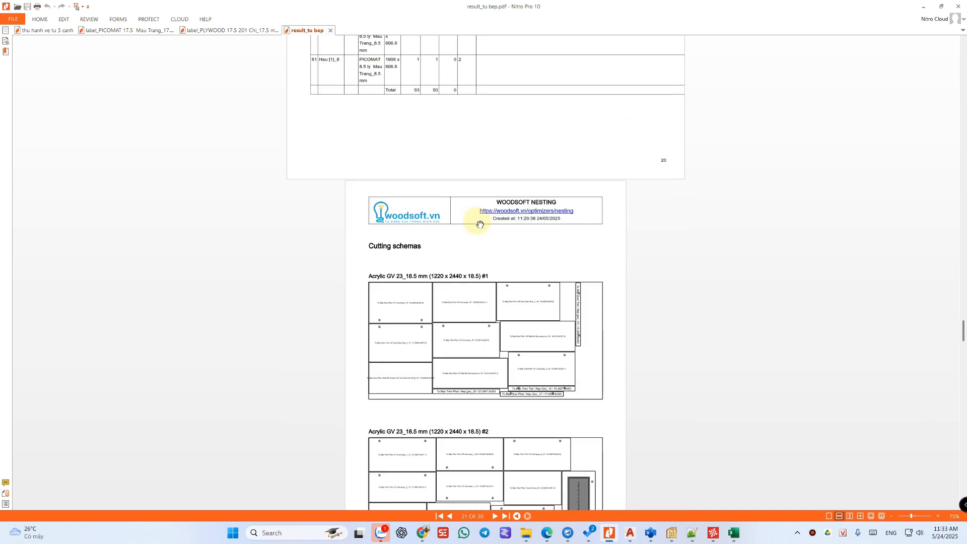
scroll(481, 224, "up", 11)
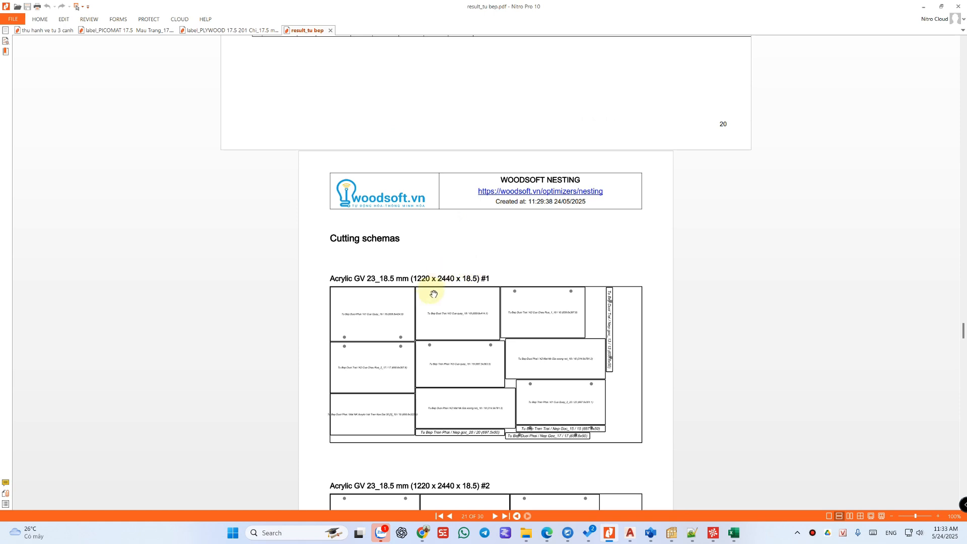
scroll(423, 307, "up", 1, "ctrl")
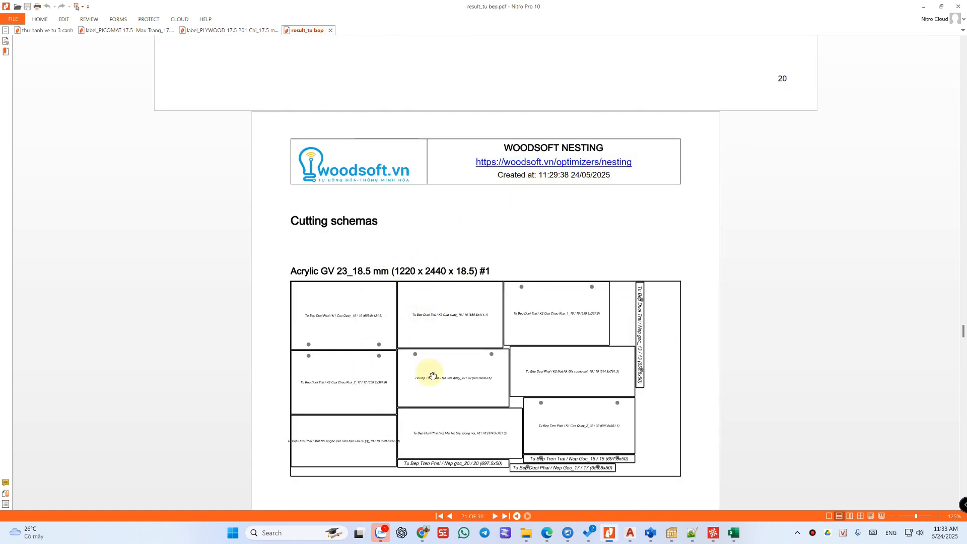